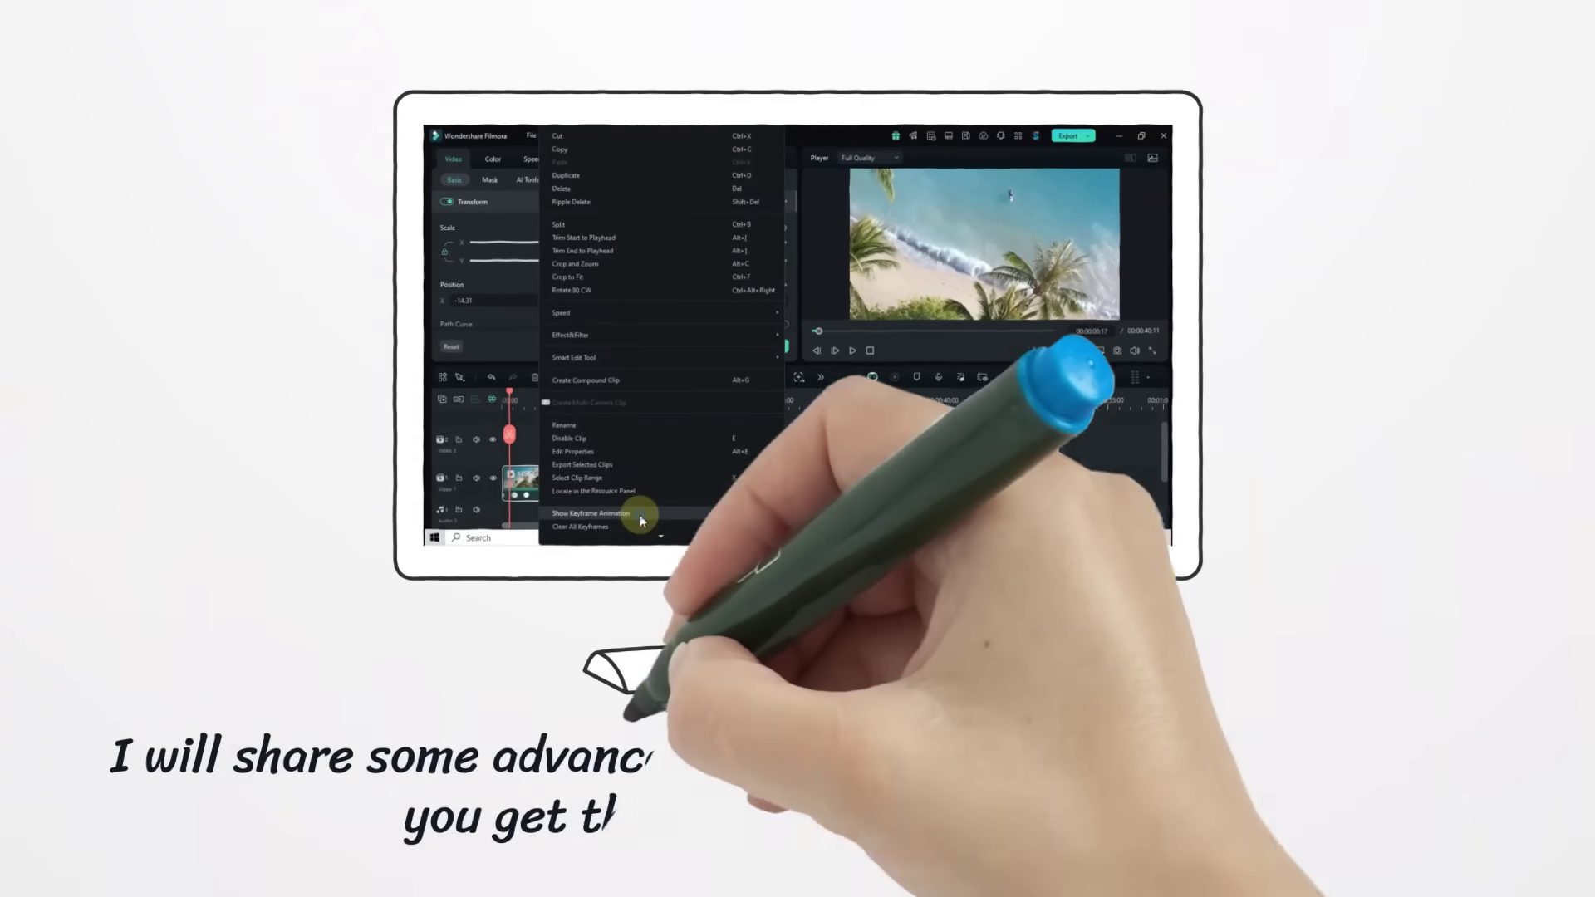
- Change the project aspect ratio from 9:16 to 16:9 widescreen (1920x1080) and play it back
left_click(640, 517)
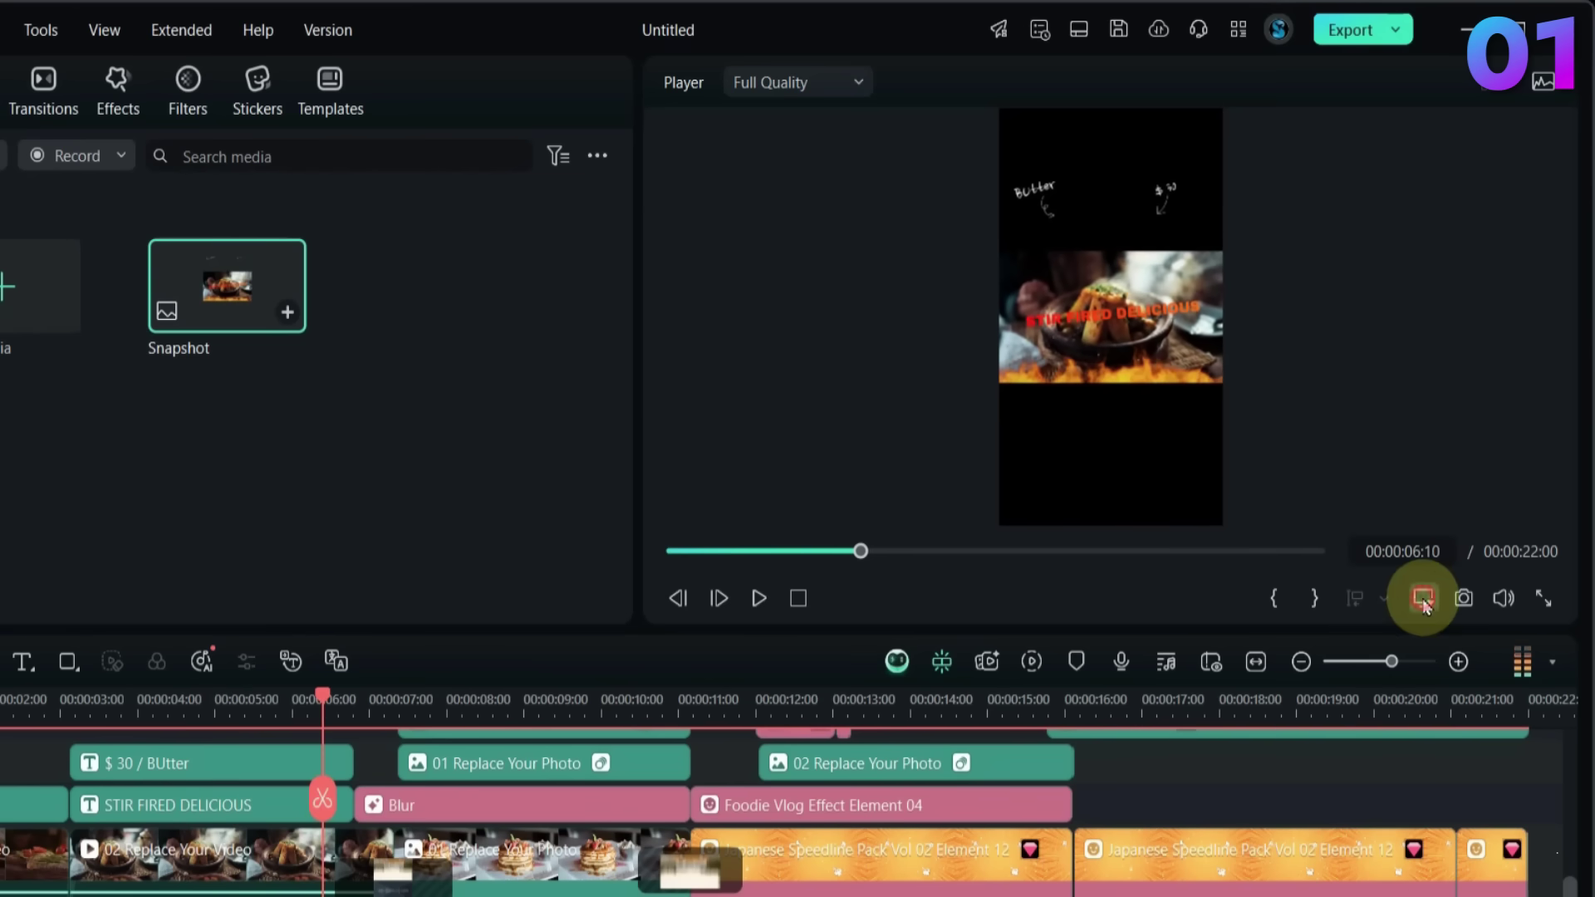
left_click(1401, 642)
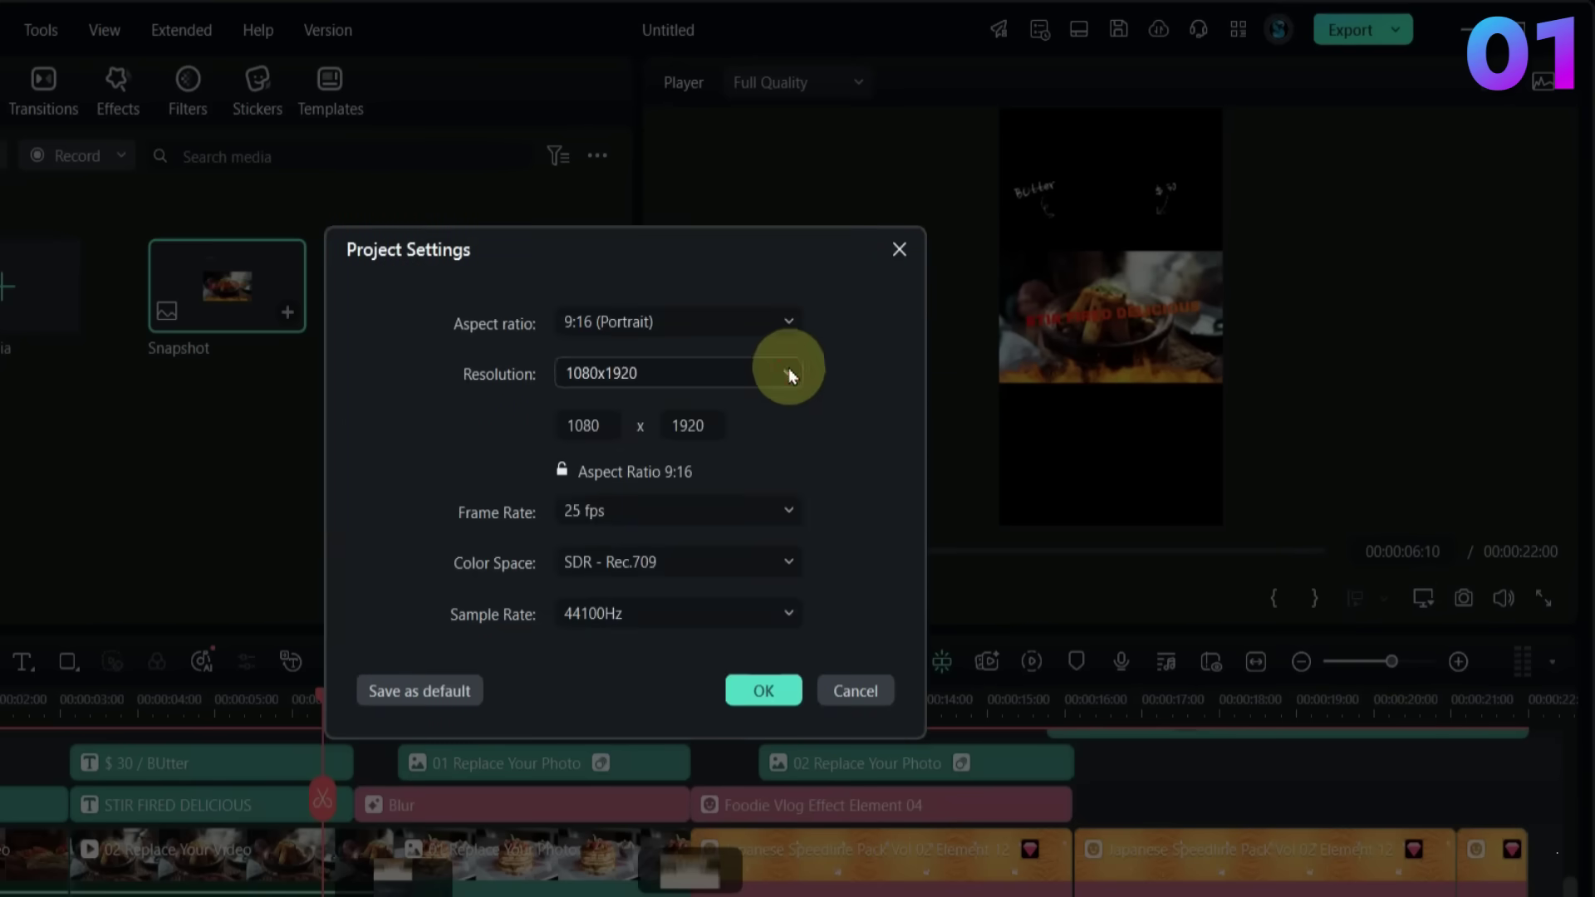
left_click(723, 326)
left_click(660, 370)
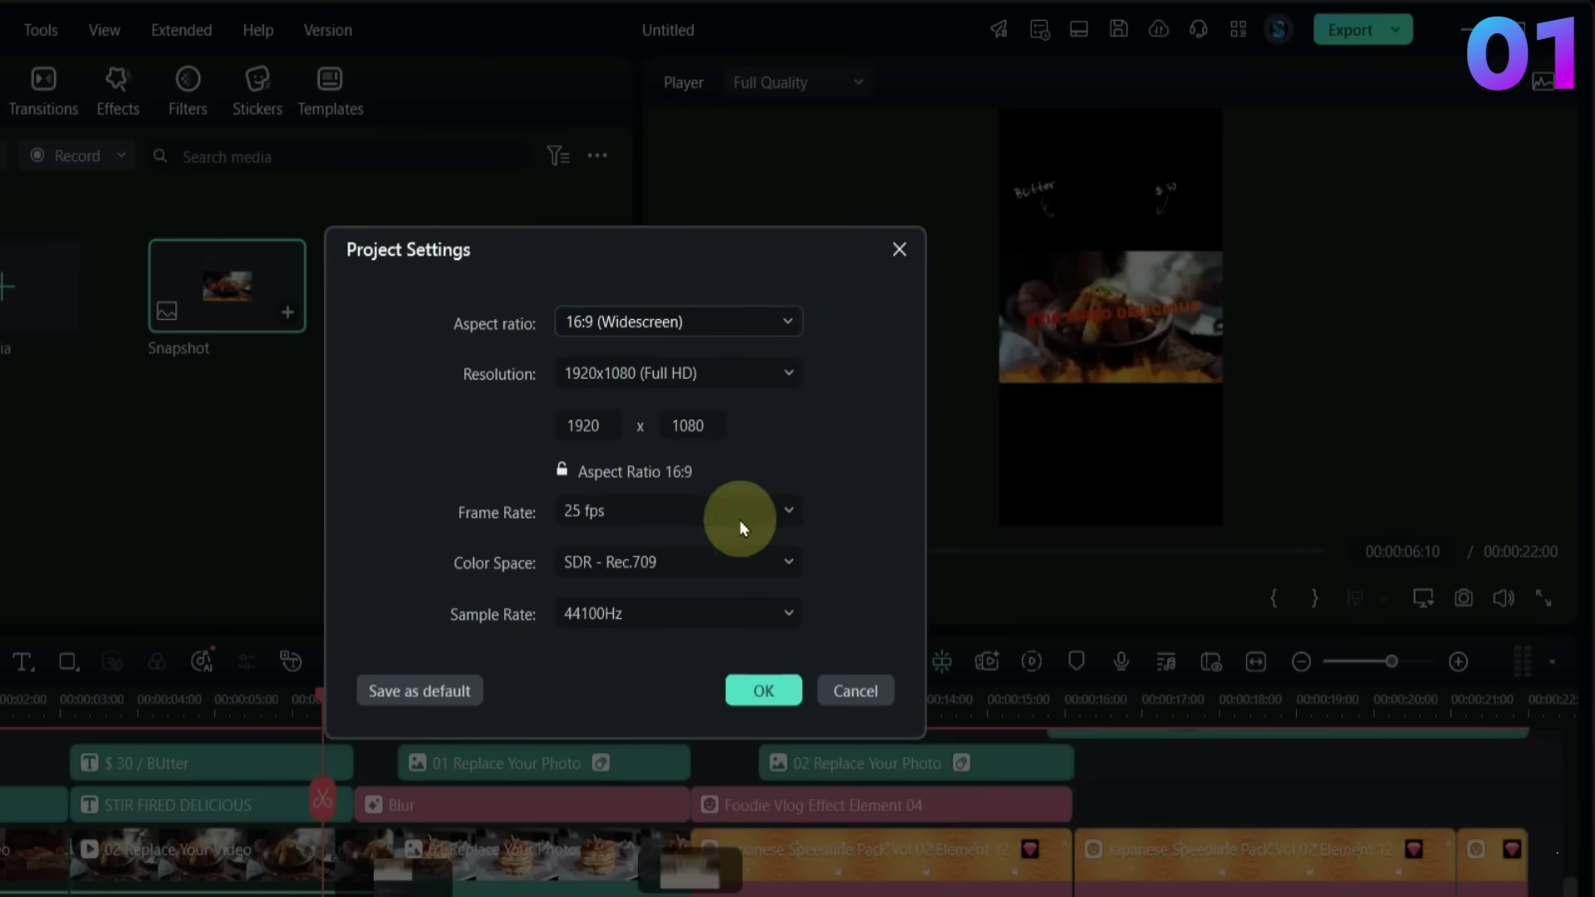
left_click(763, 696)
key("space")
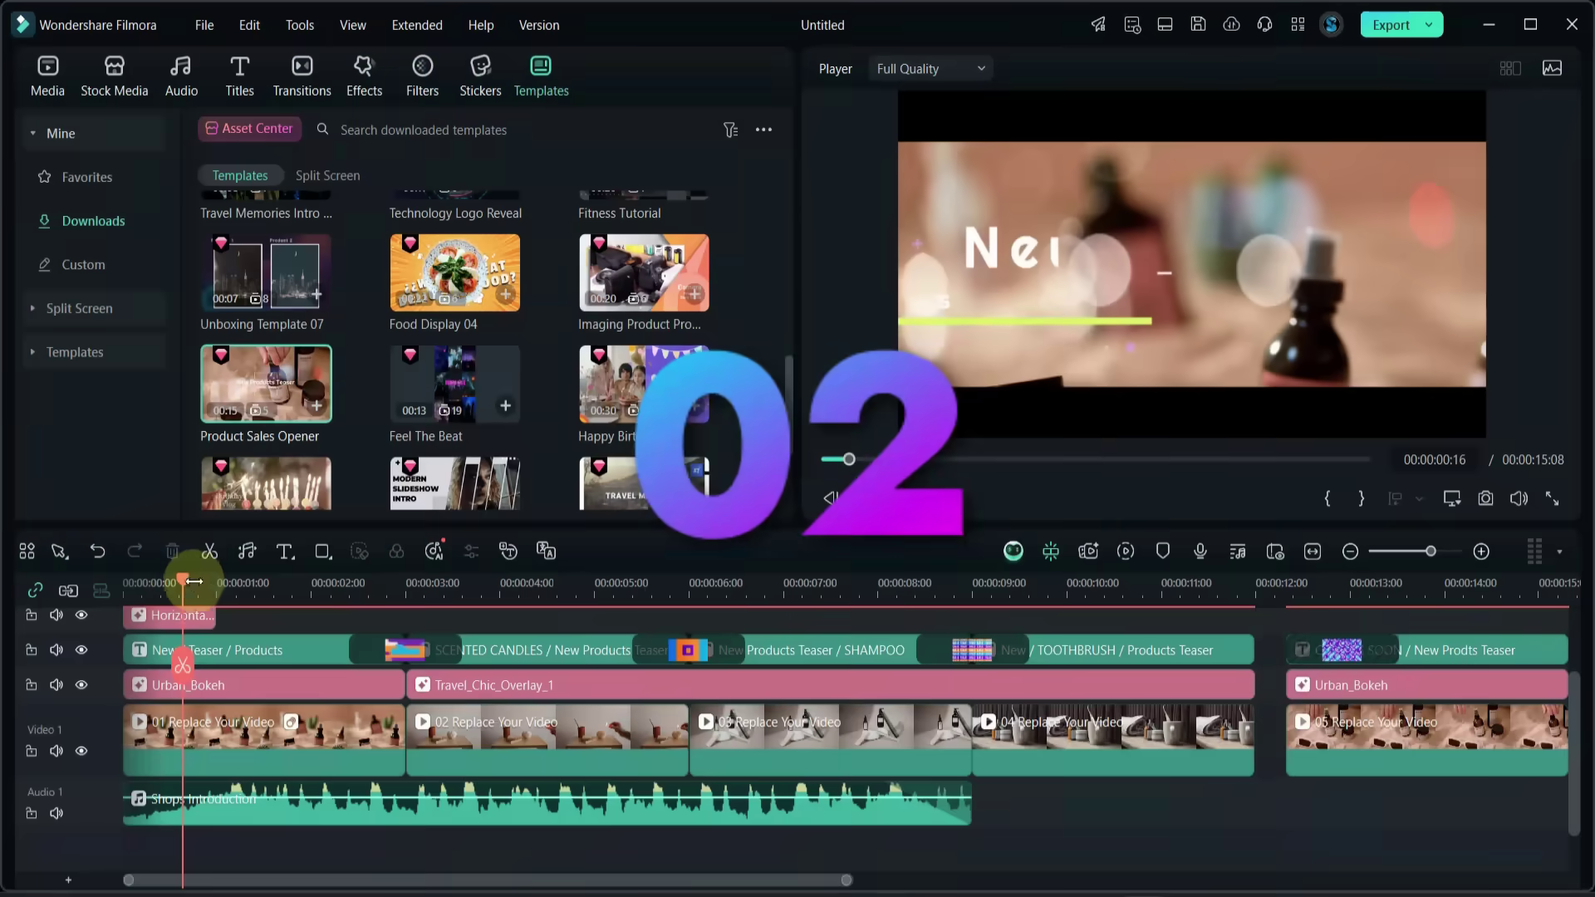
- Correct the closing title to 'New Products Teaser' and stretch the Shops Introduction music to 15:00
left_click_drag(194, 581, 1218, 664)
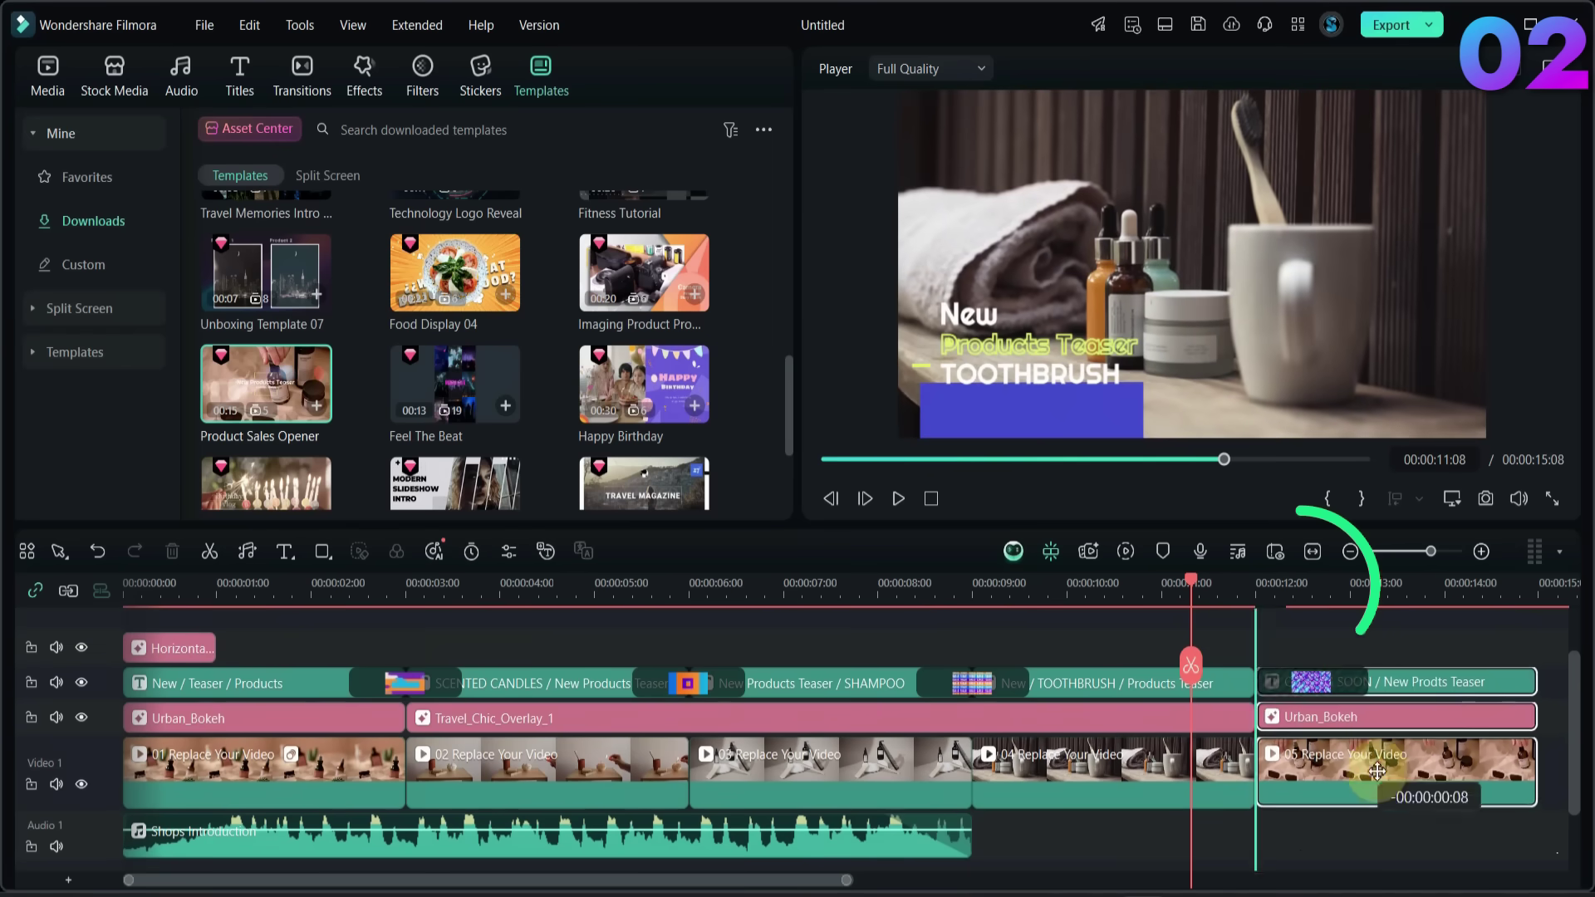
left_click(1449, 686)
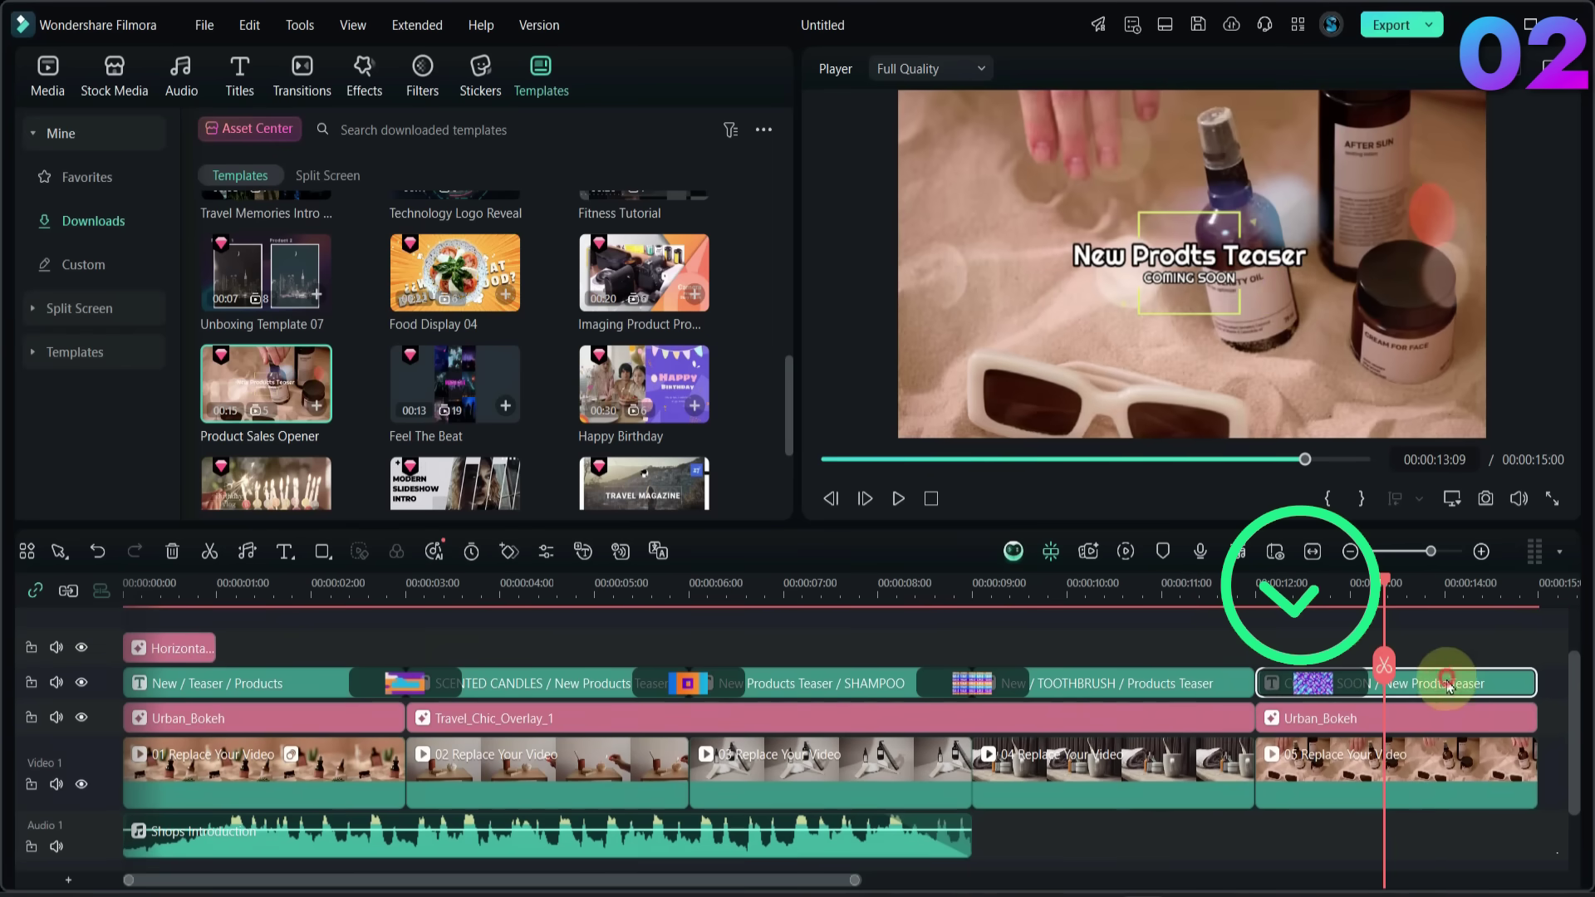
double_click(1179, 256)
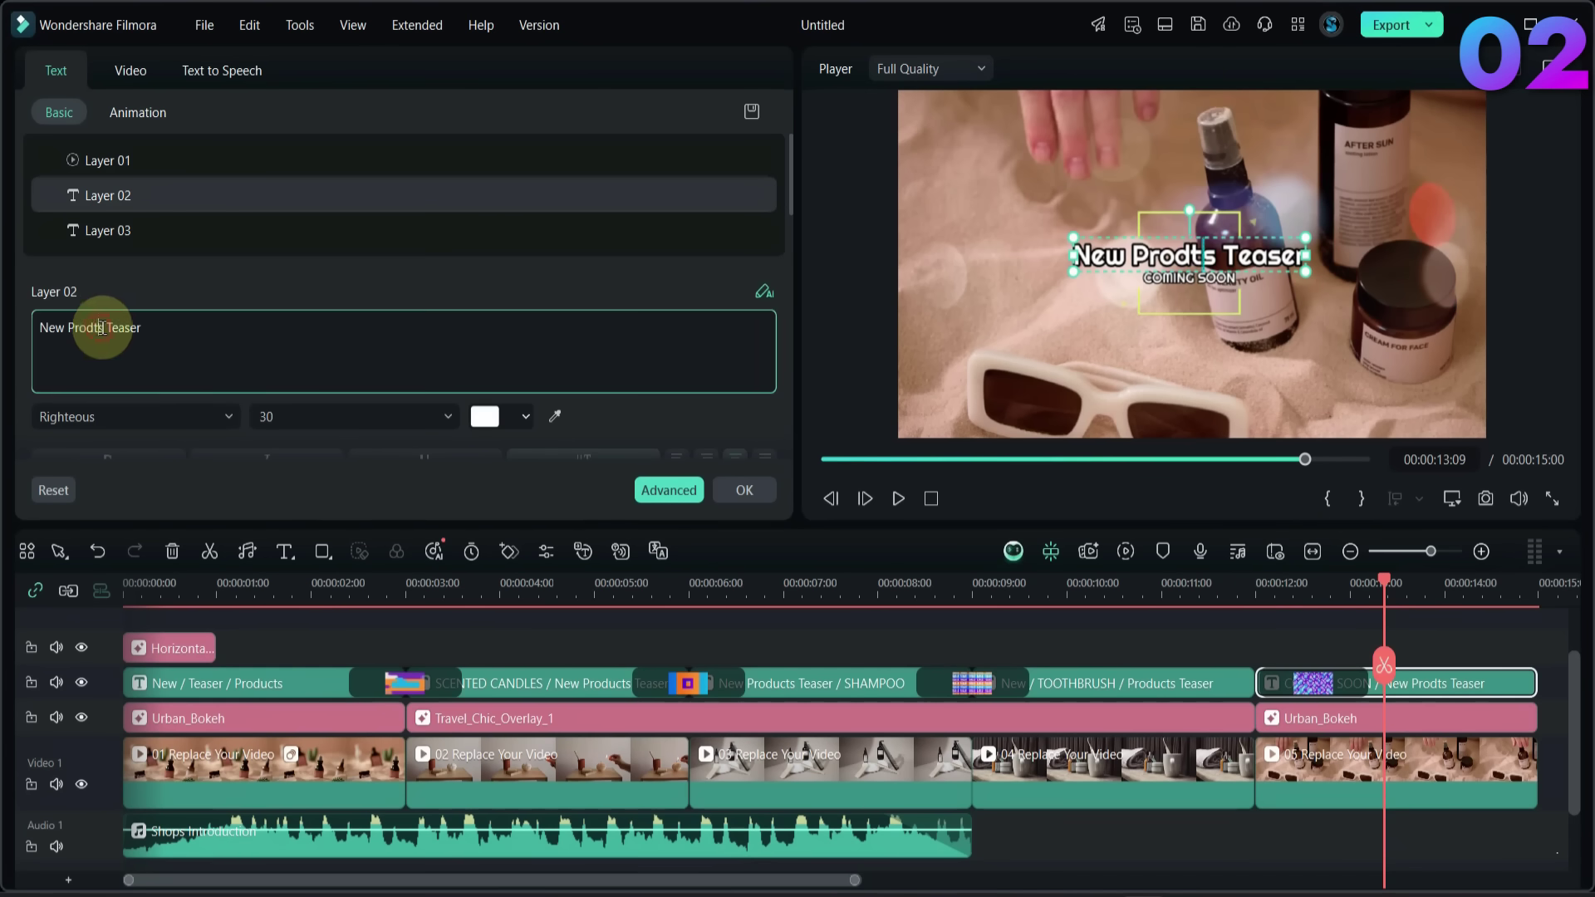
left_click(1248, 346)
scroll(765, 812, "down", 1)
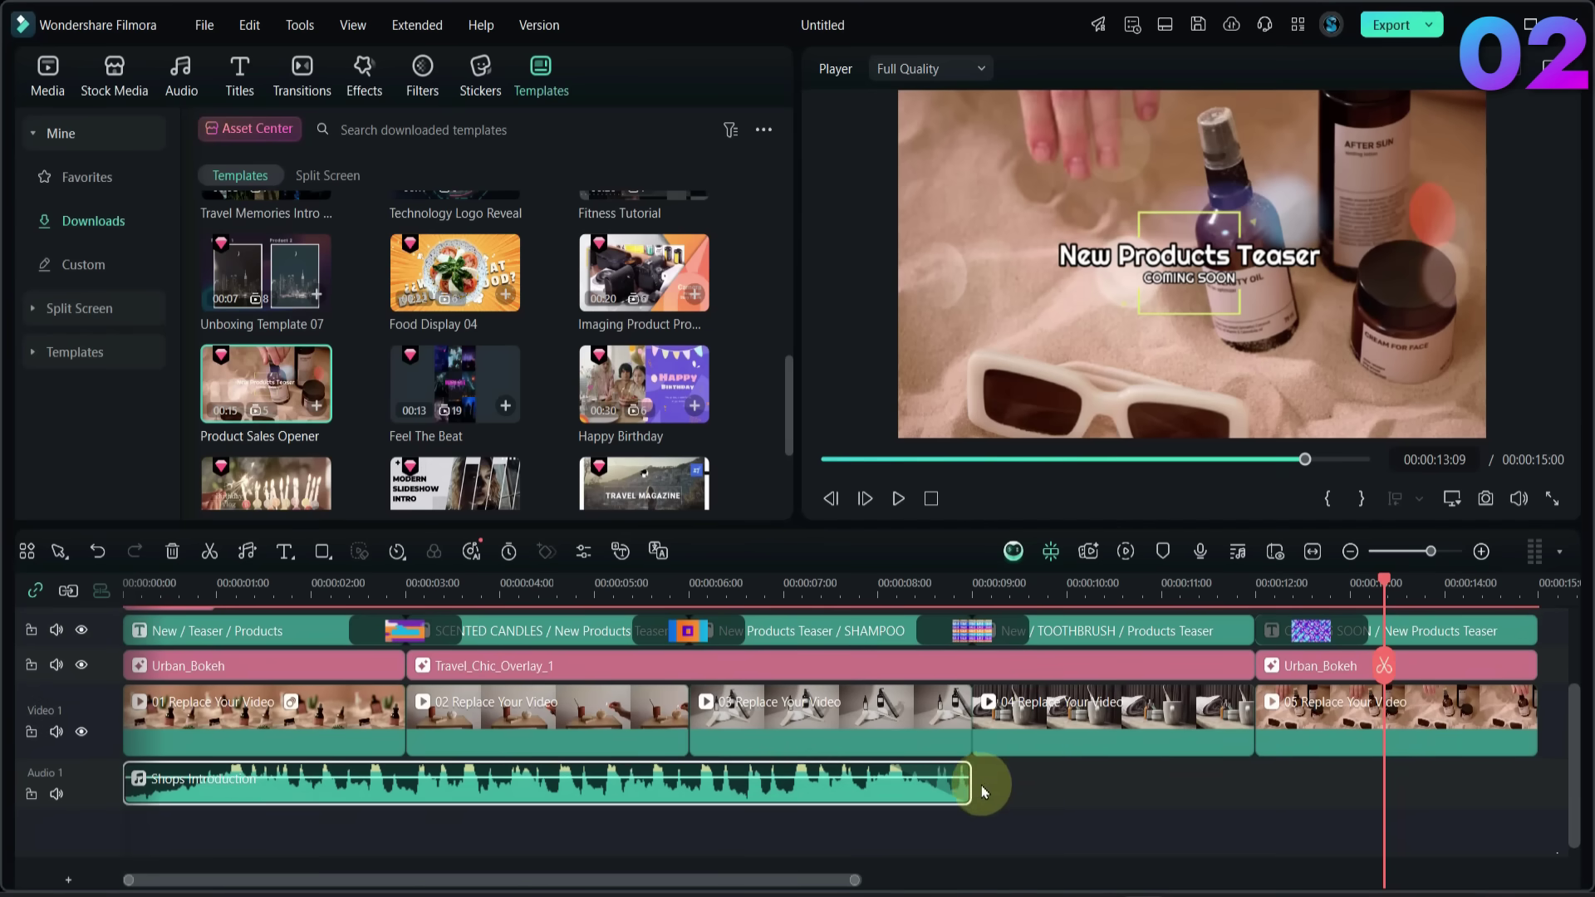
left_click_drag(963, 782, 1535, 779)
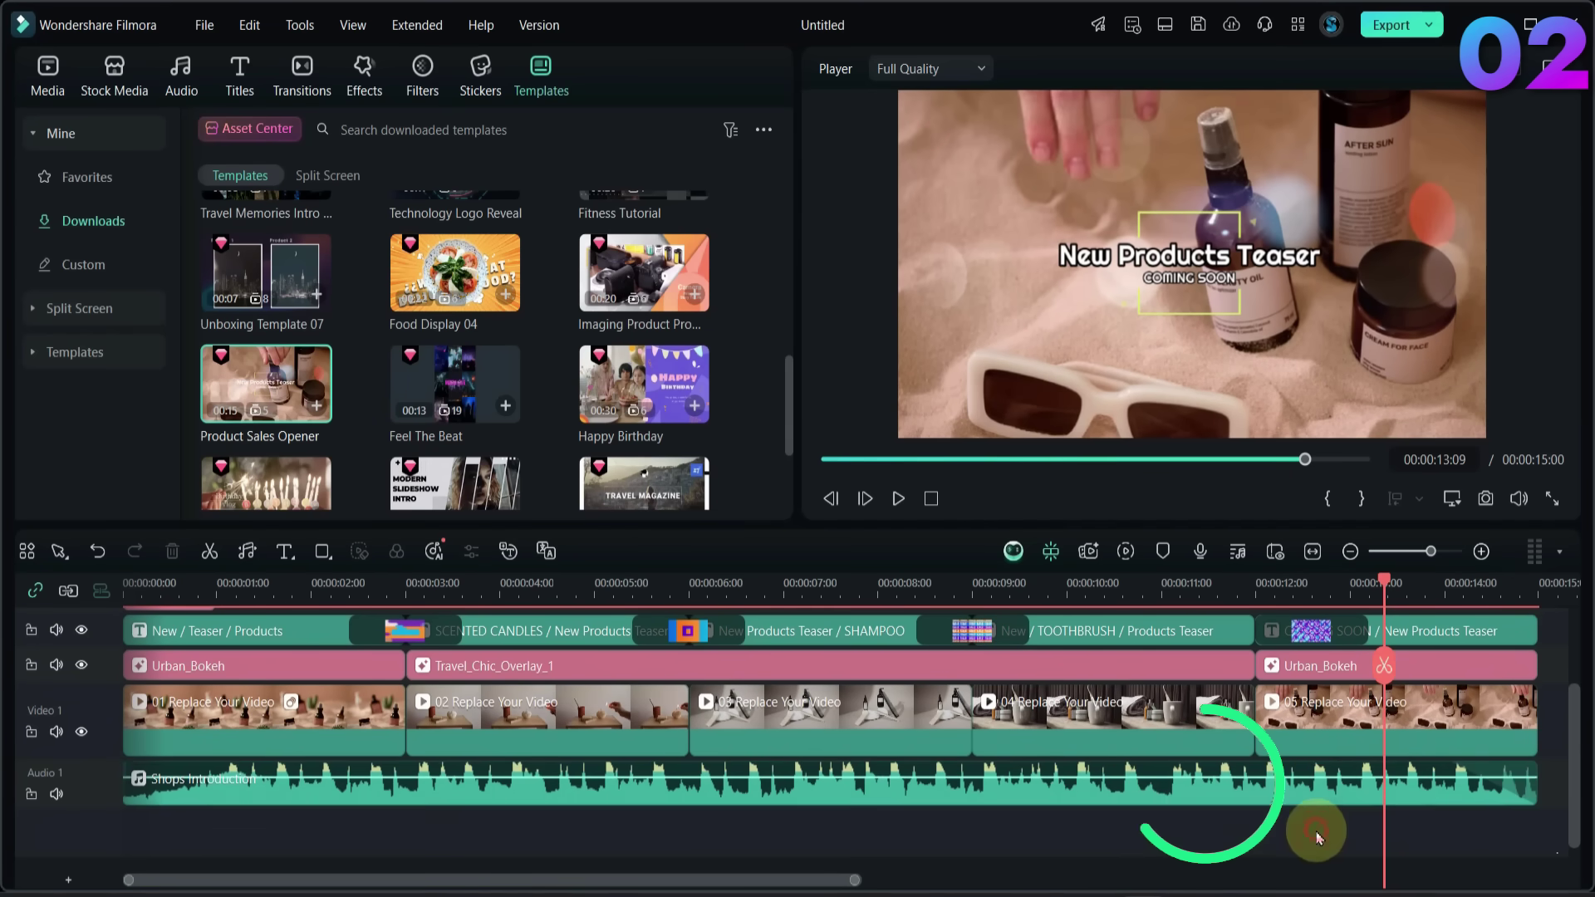
- Play the project from the start to hear the current audio mix
scroll(1317, 835, "up", 1)
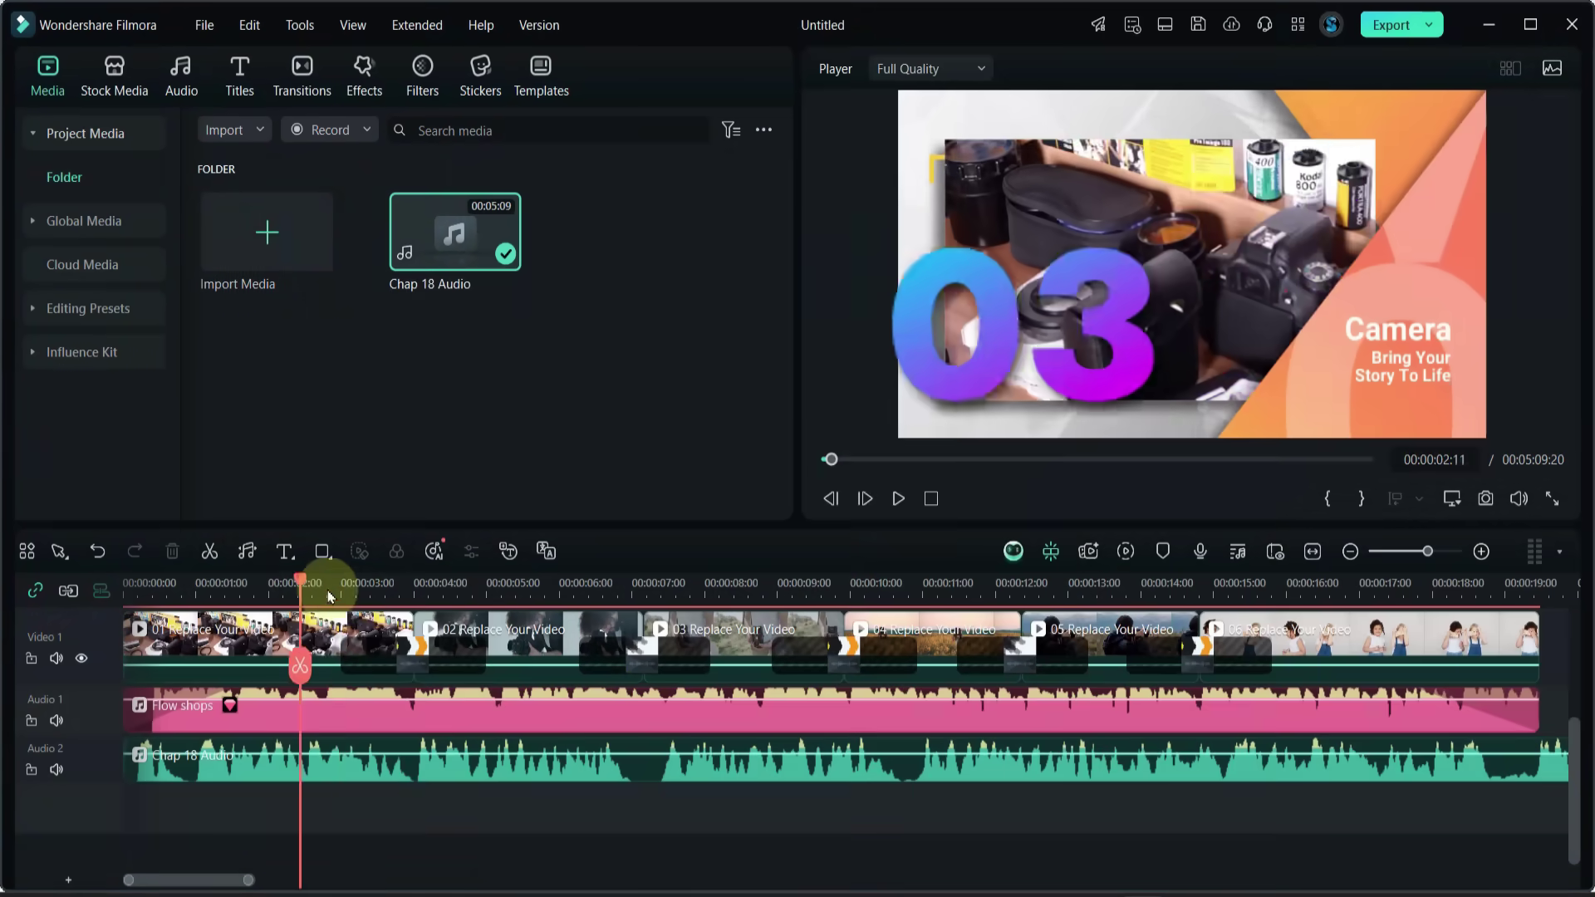
left_click_drag(330, 597, 128, 592)
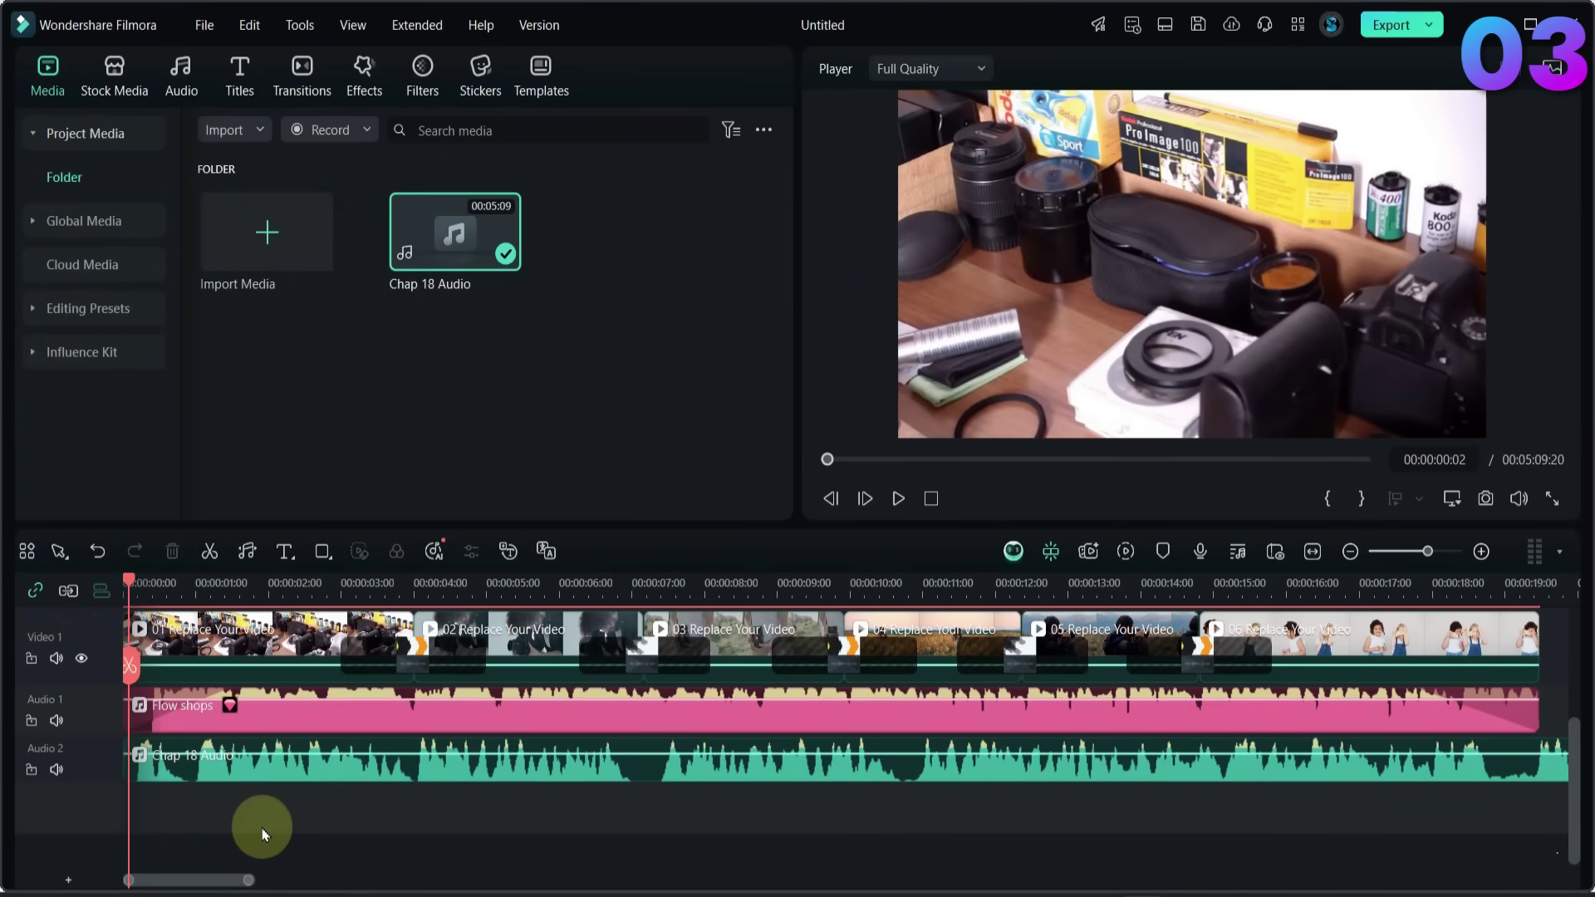
key("space")
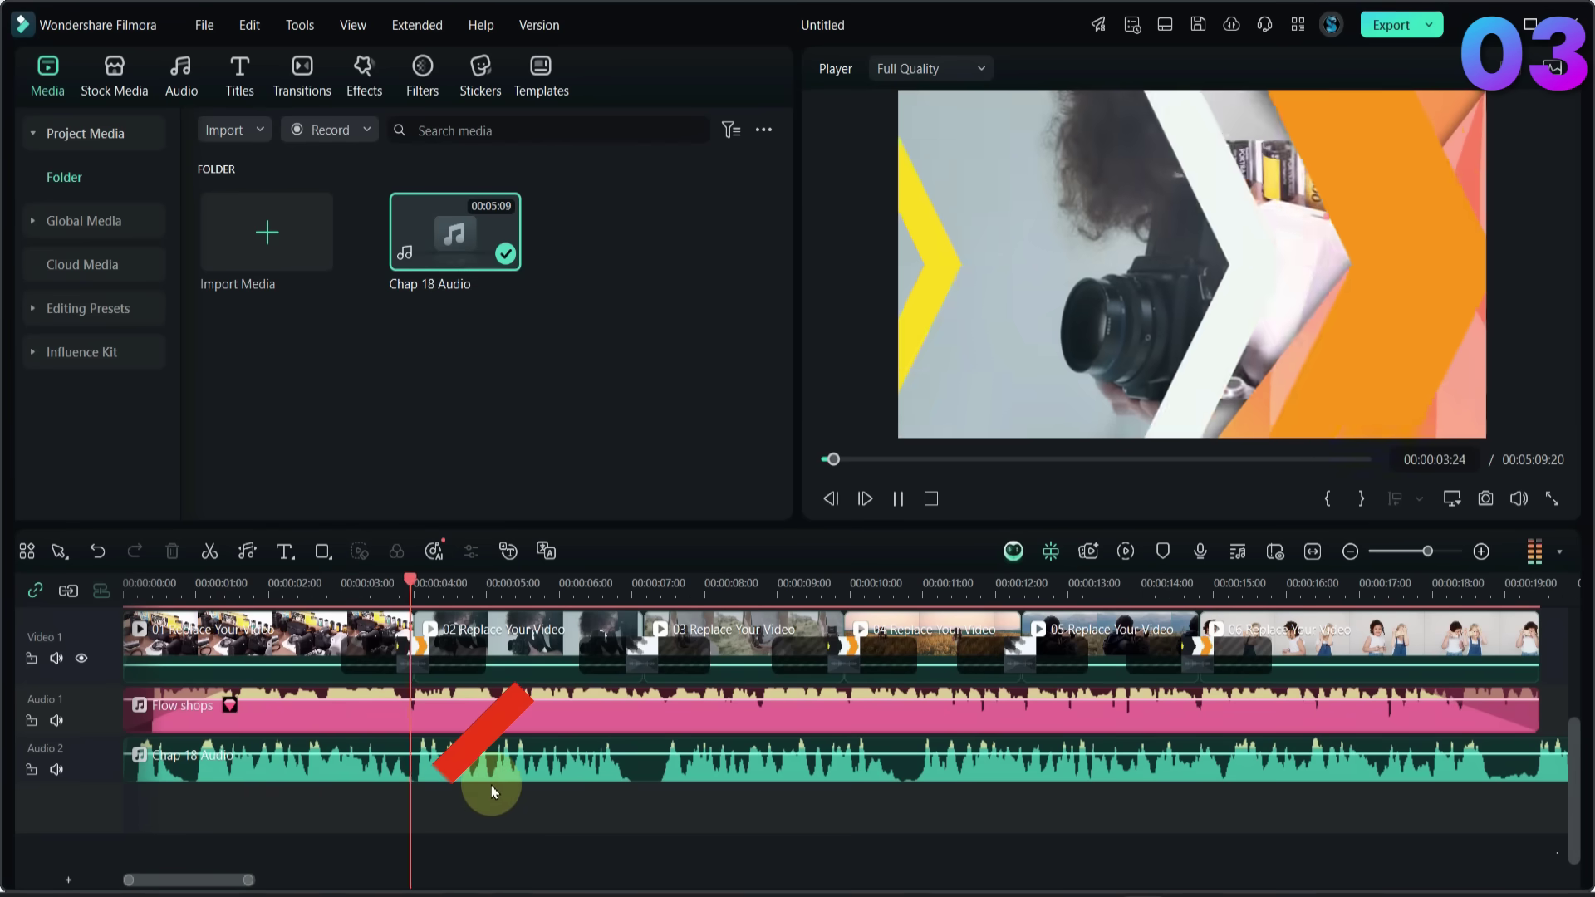
key("space")
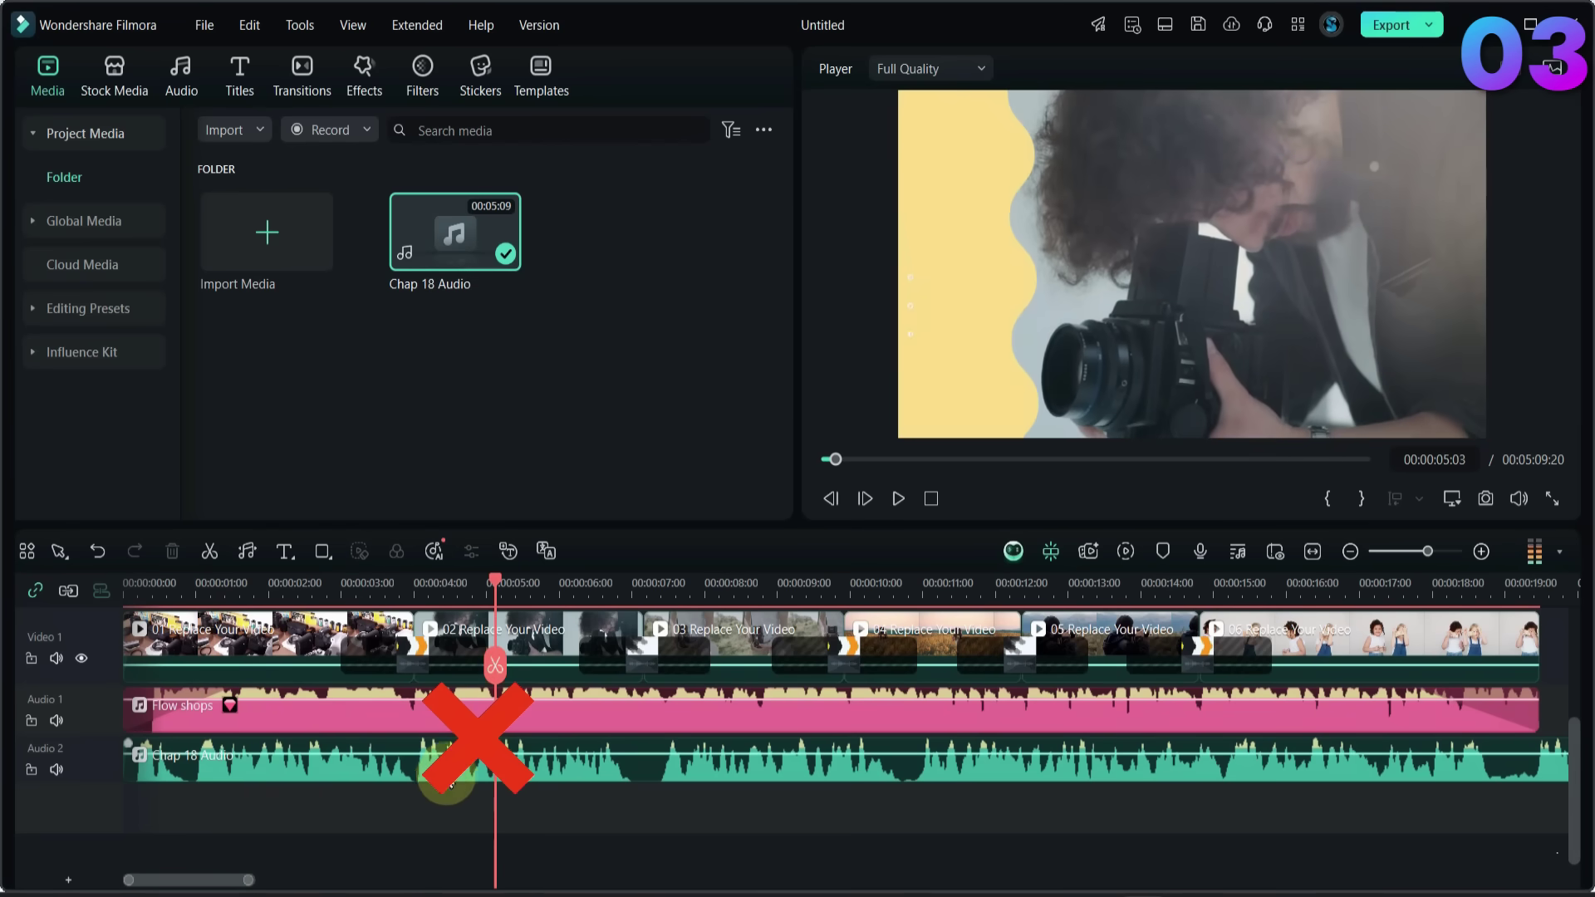
- Set the Flow shops volume to -8.53 dB and the Chap 18 Audio volume to 4.95 dB
double_click(427, 734)
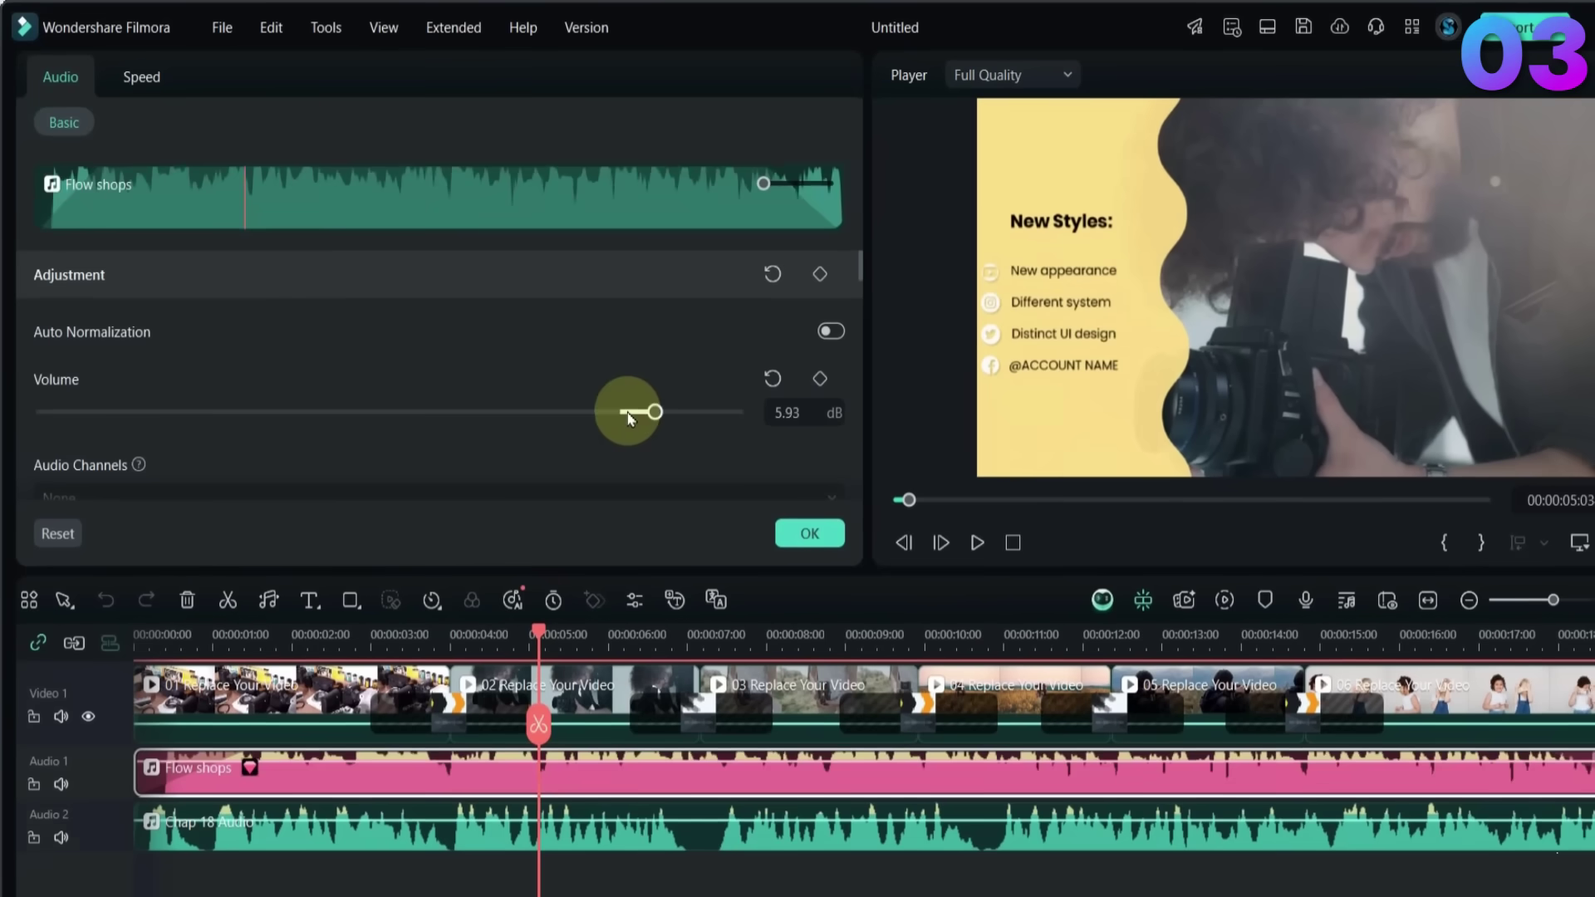
left_click_drag(629, 418, 575, 434)
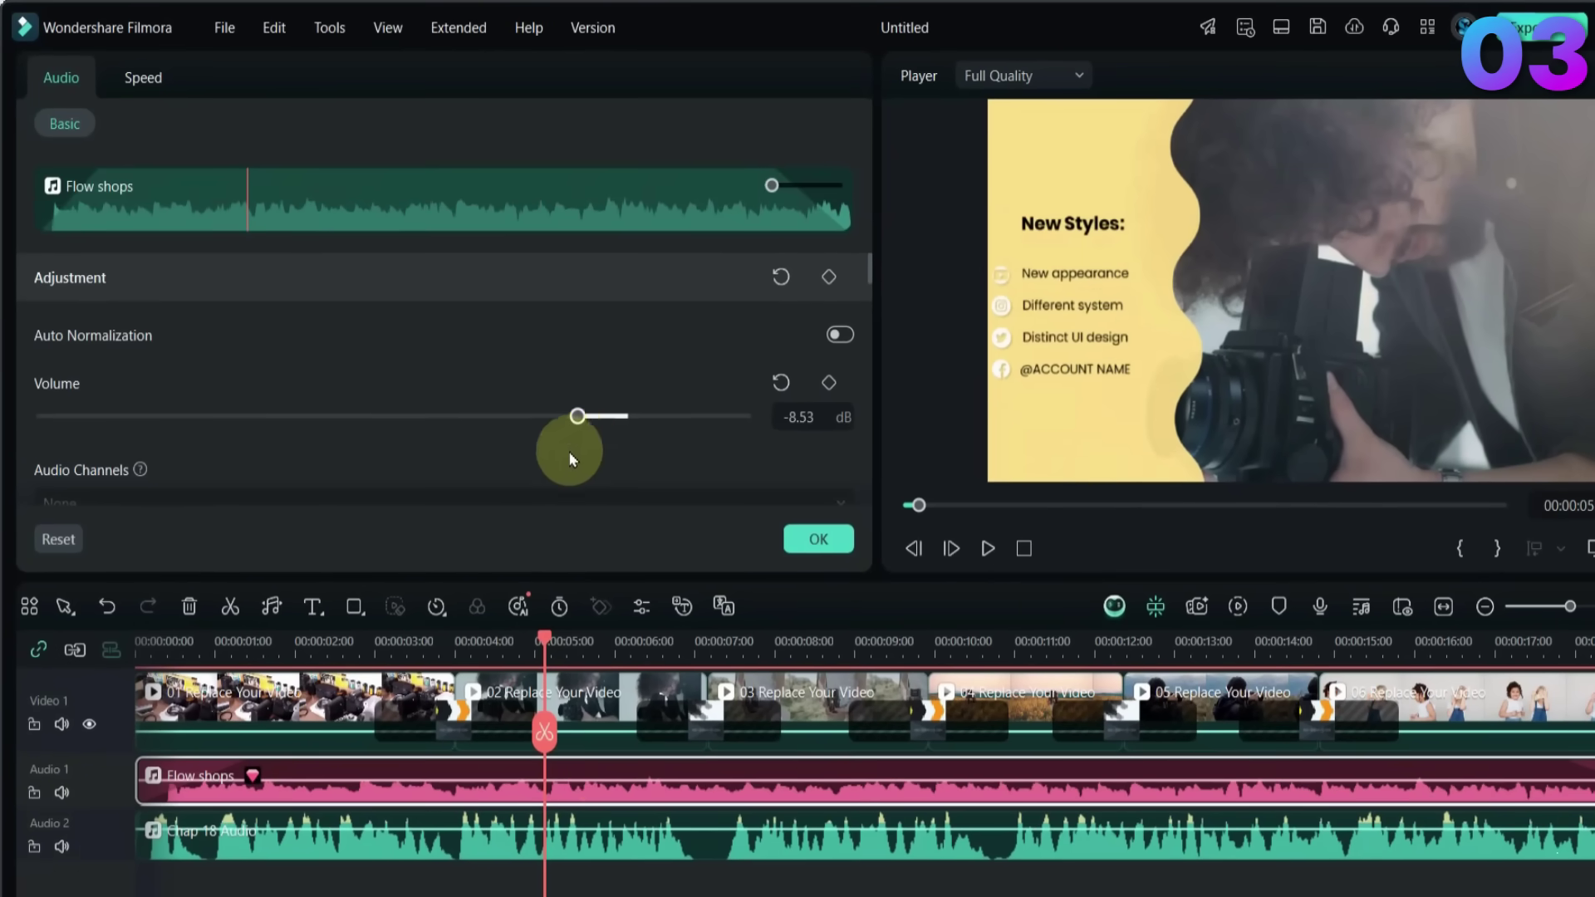
left_click(595, 847)
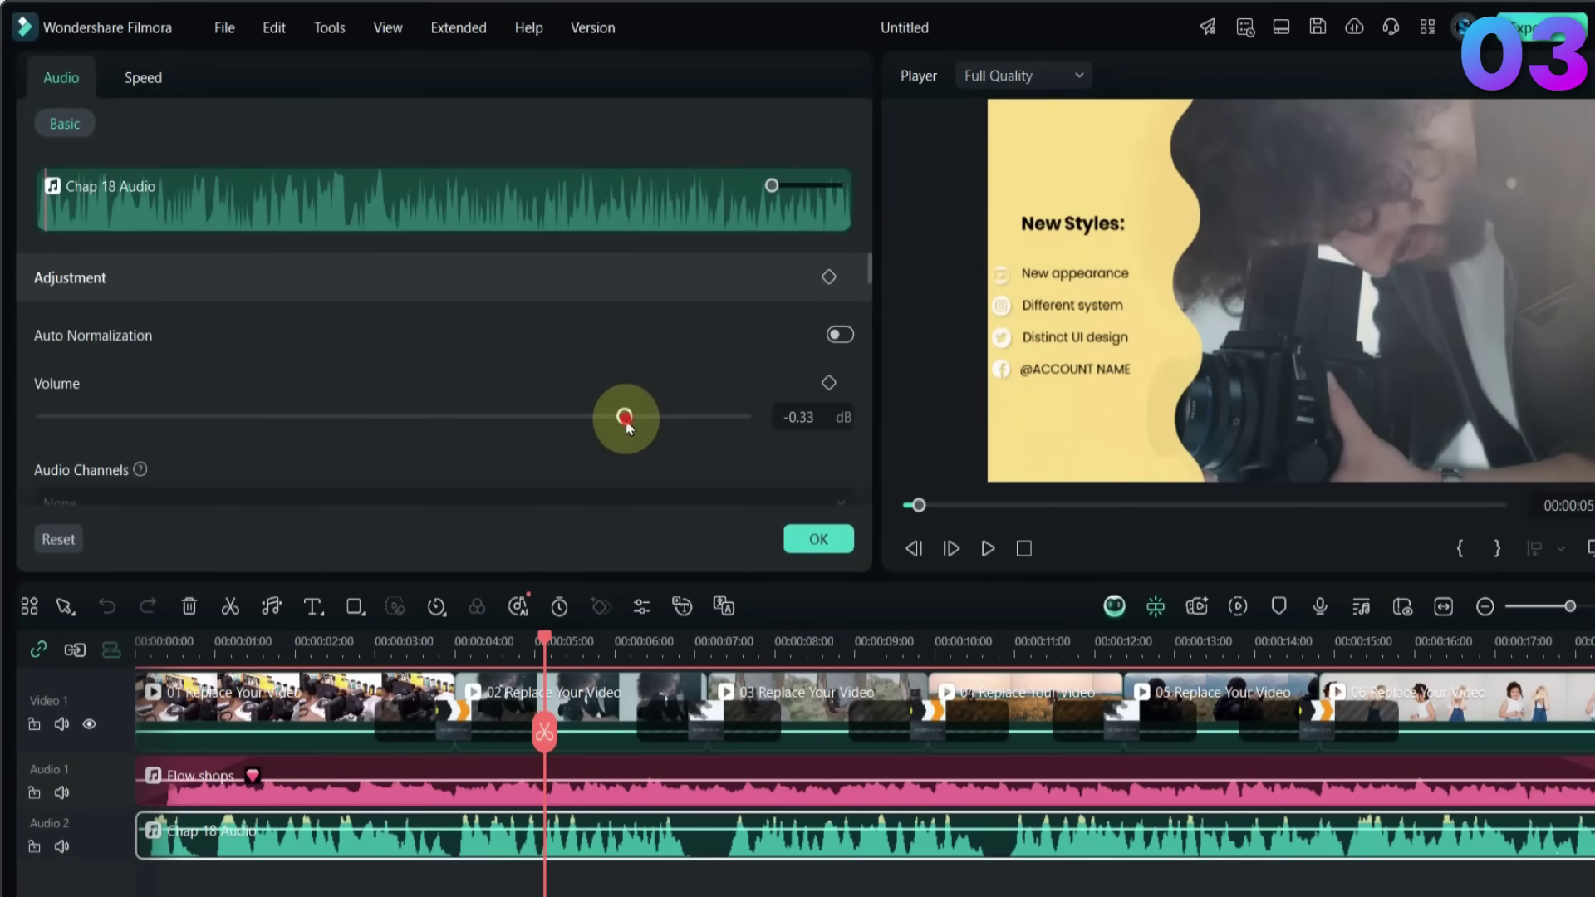
left_click_drag(626, 424, 663, 446)
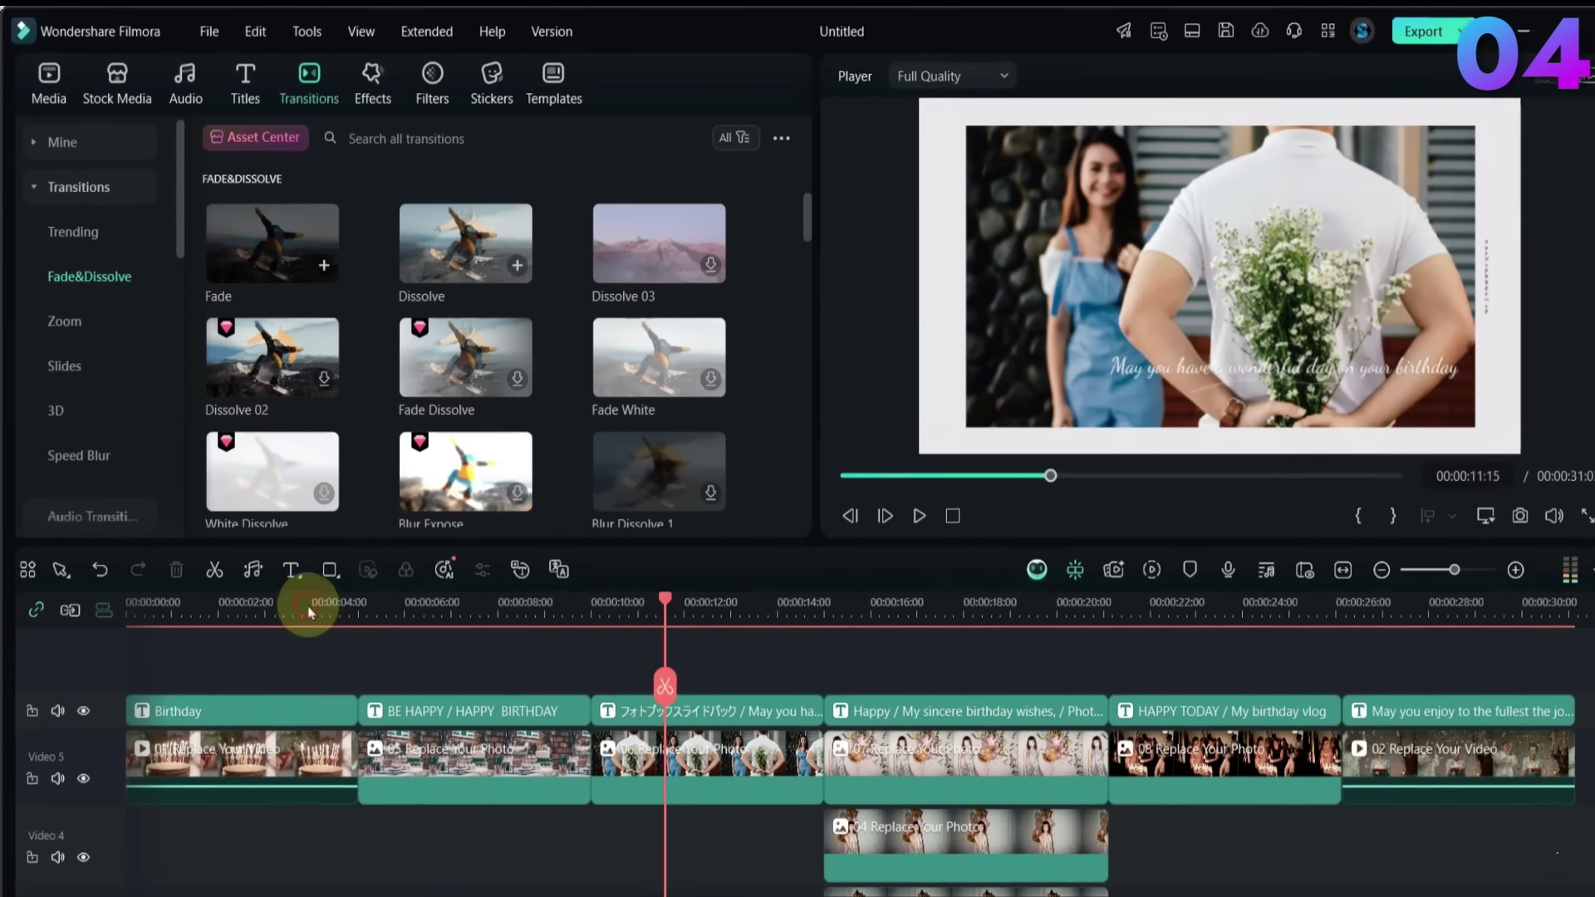
- Add a shortened Fade transition between the Birthday and BE HAPPY title clips
left_click(299, 586)
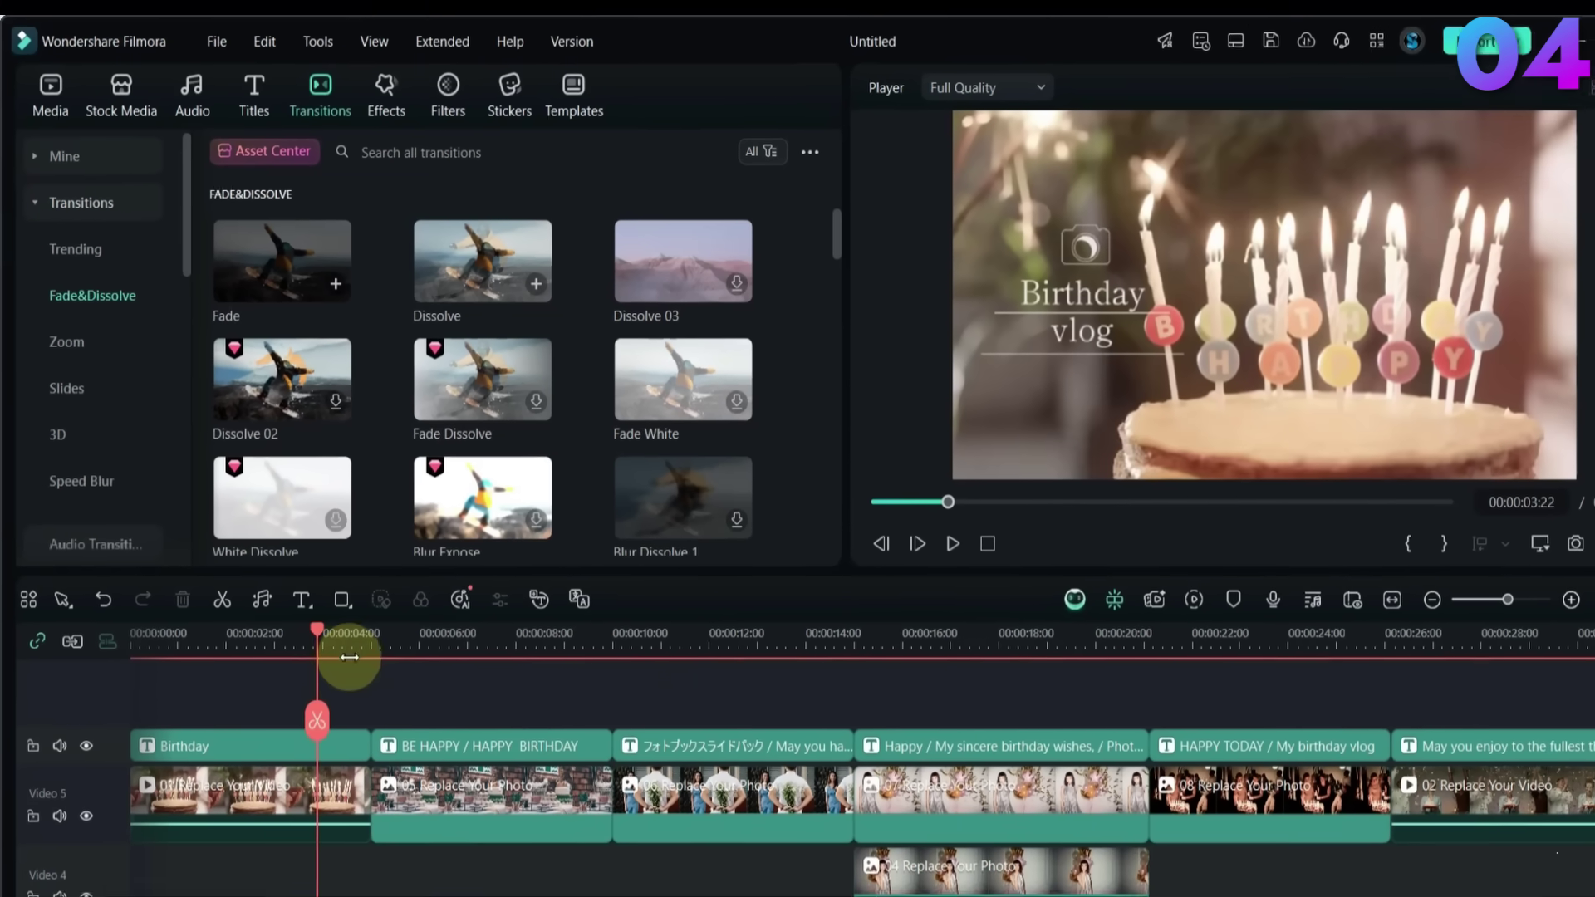
left_click_drag(413, 723, 385, 810)
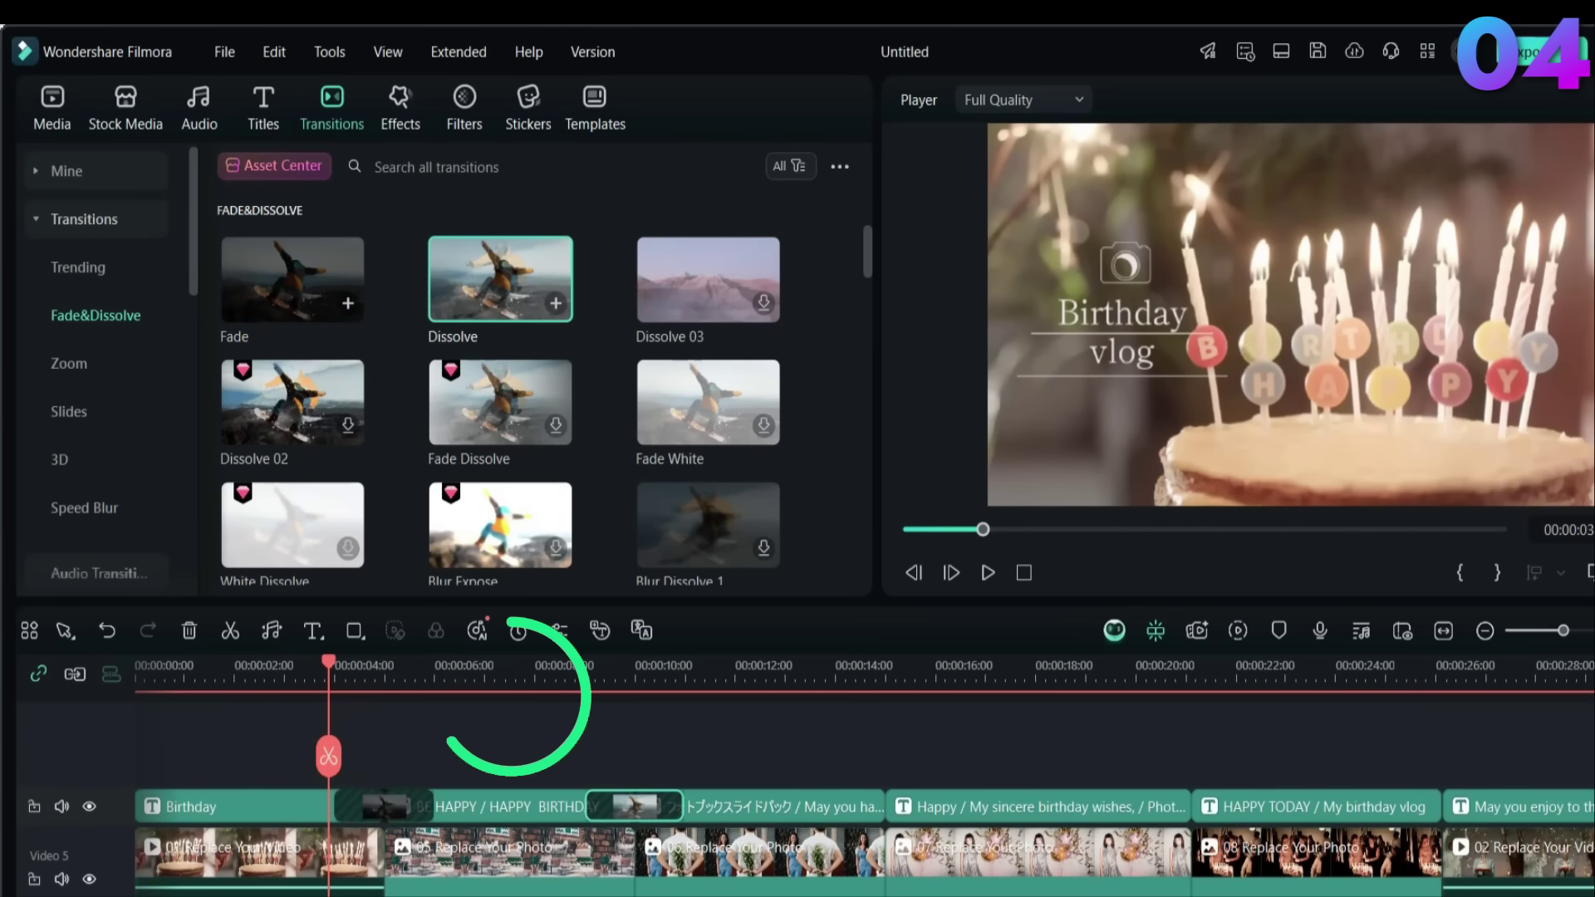
left_click_drag(426, 806, 411, 804)
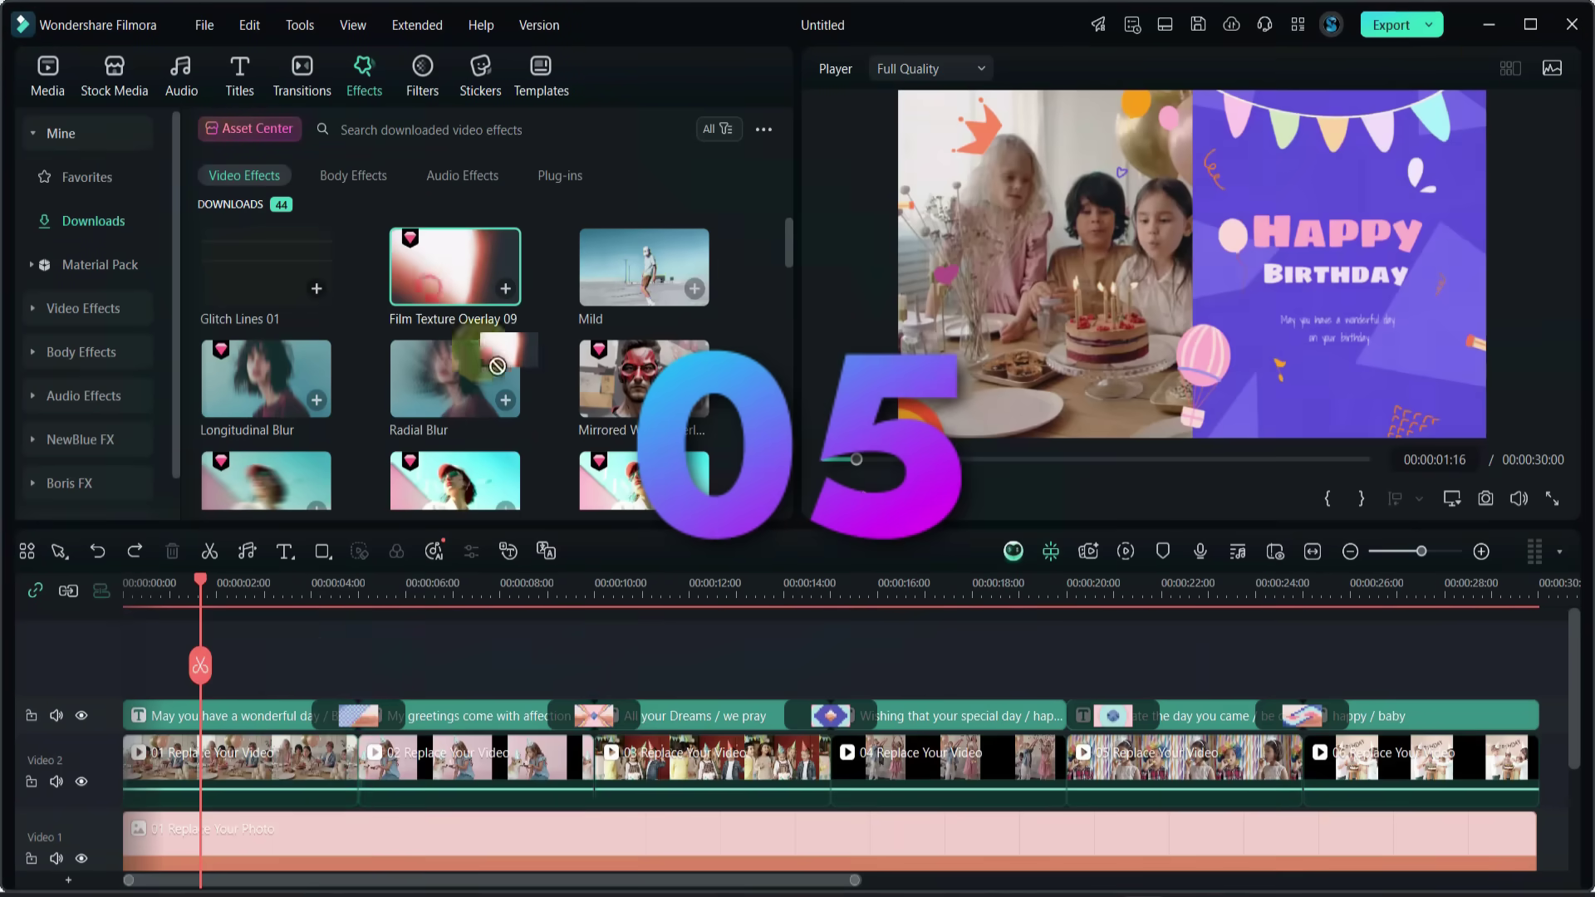
- Layer Floral Overlay 2 and Flicker Jitter 01 effects on new tracks above the video
left_click_drag(455, 241, 166, 716)
scroll(552, 301, "down", 3)
left_click_drag(644, 332, 166, 747)
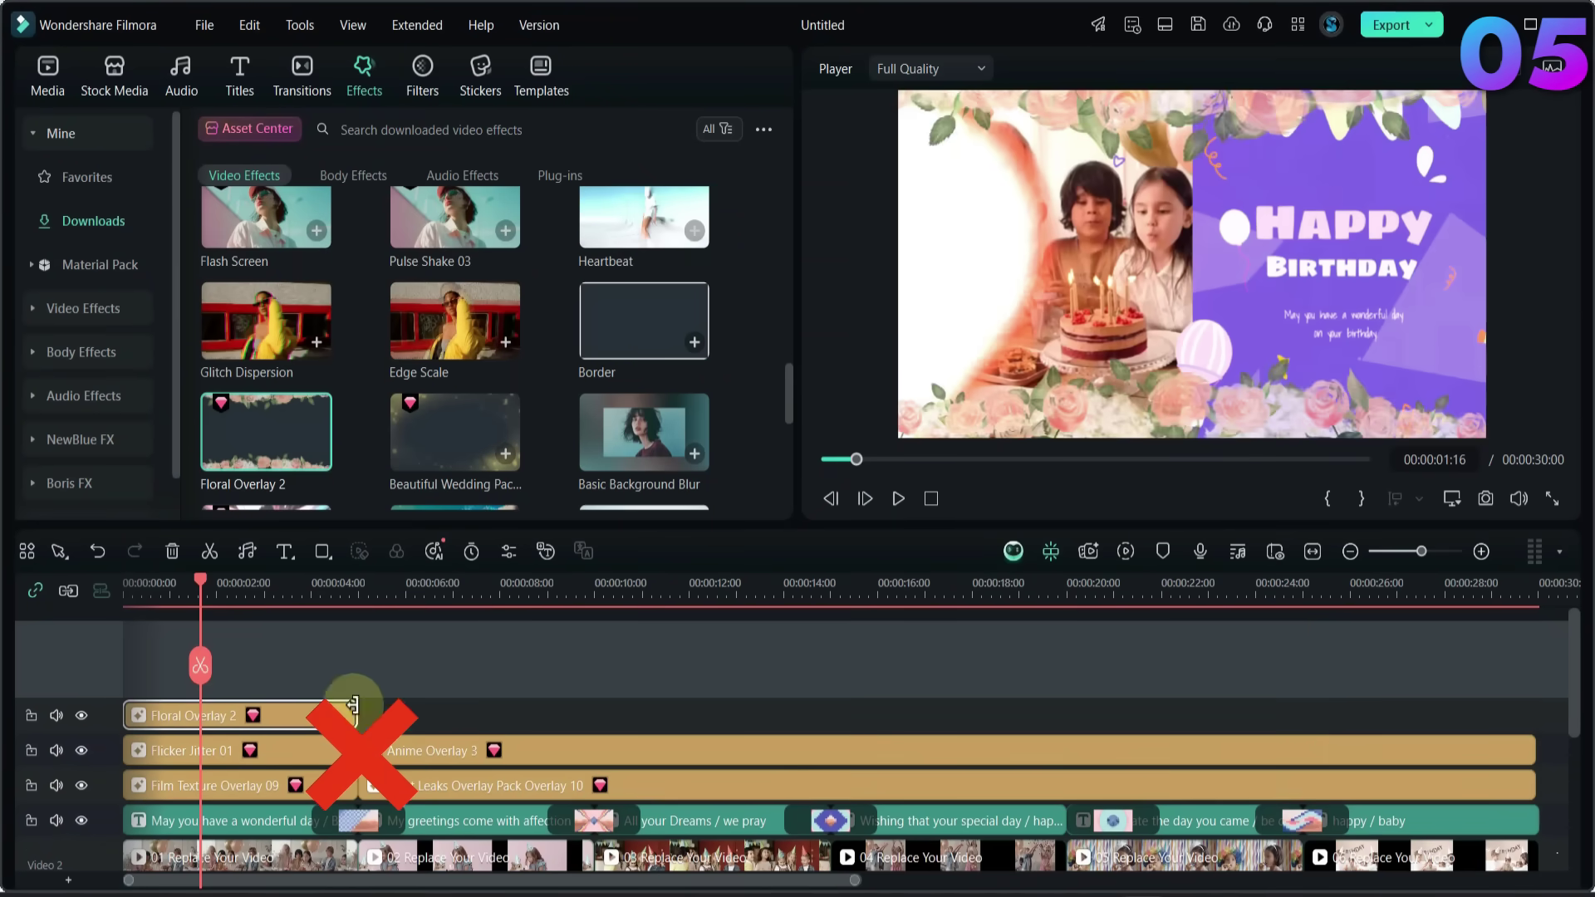
- Stretch Floral Overlay 2 to the end of the video and preview the stacked overlays
left_click_drag(353, 705, 1061, 723)
key("space")
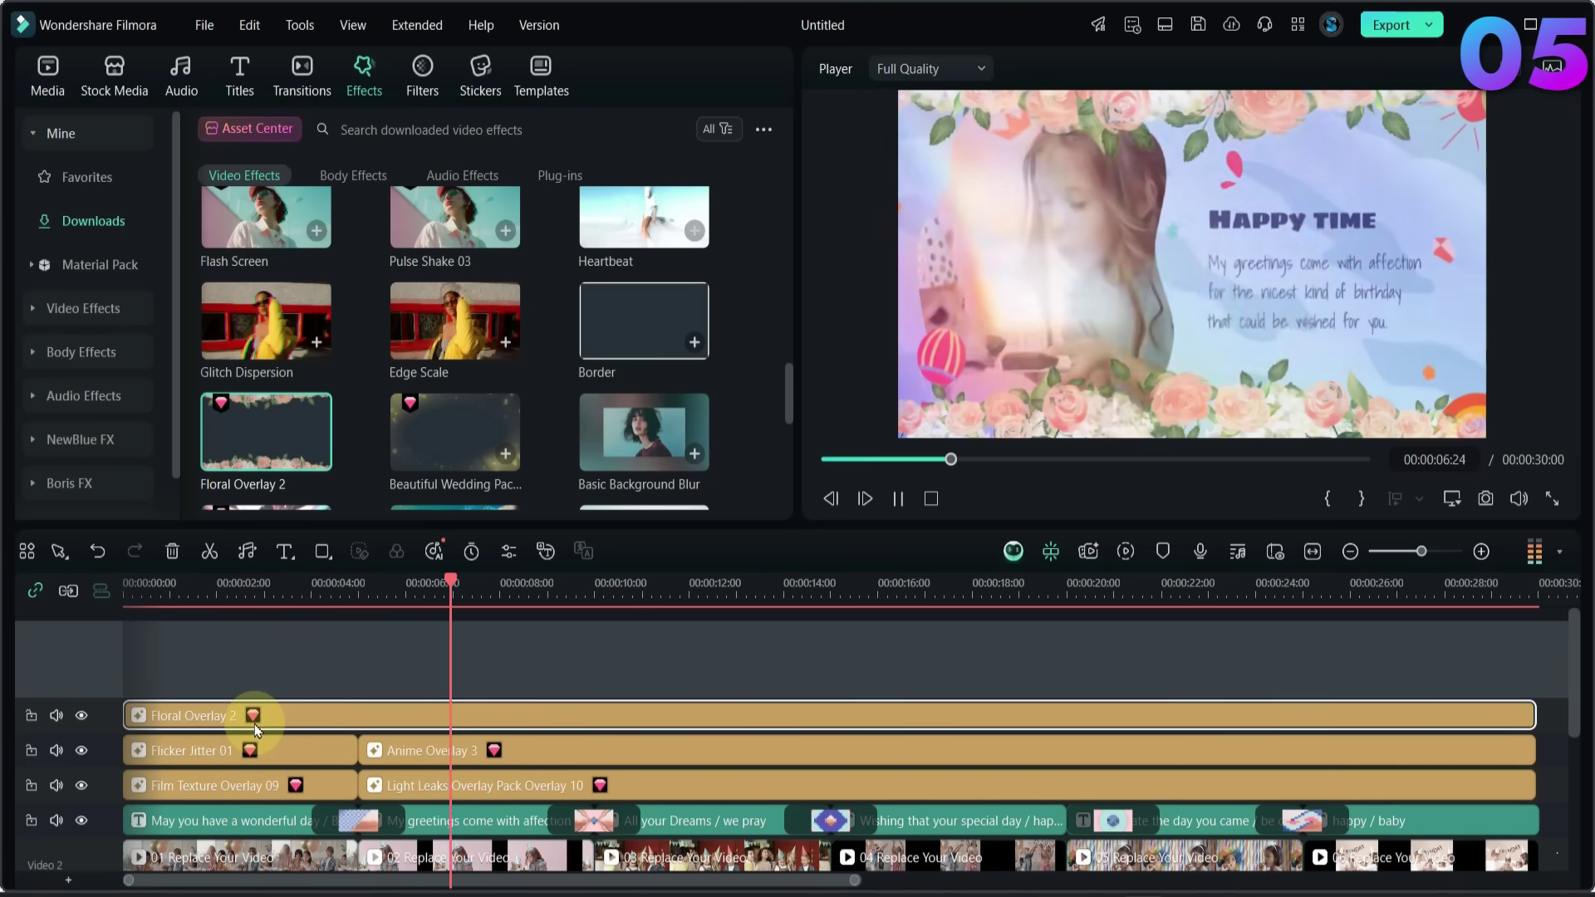
left_click(570, 751)
- Delete Anime Overlay 3 and Flicker Jitter 01, then span Light Leaks from 0:00 to the end
key("Delete")
left_click(179, 747)
key("Delete")
left_click_drag(498, 785, 265, 785)
left_click_drag(1302, 785, 1535, 785)
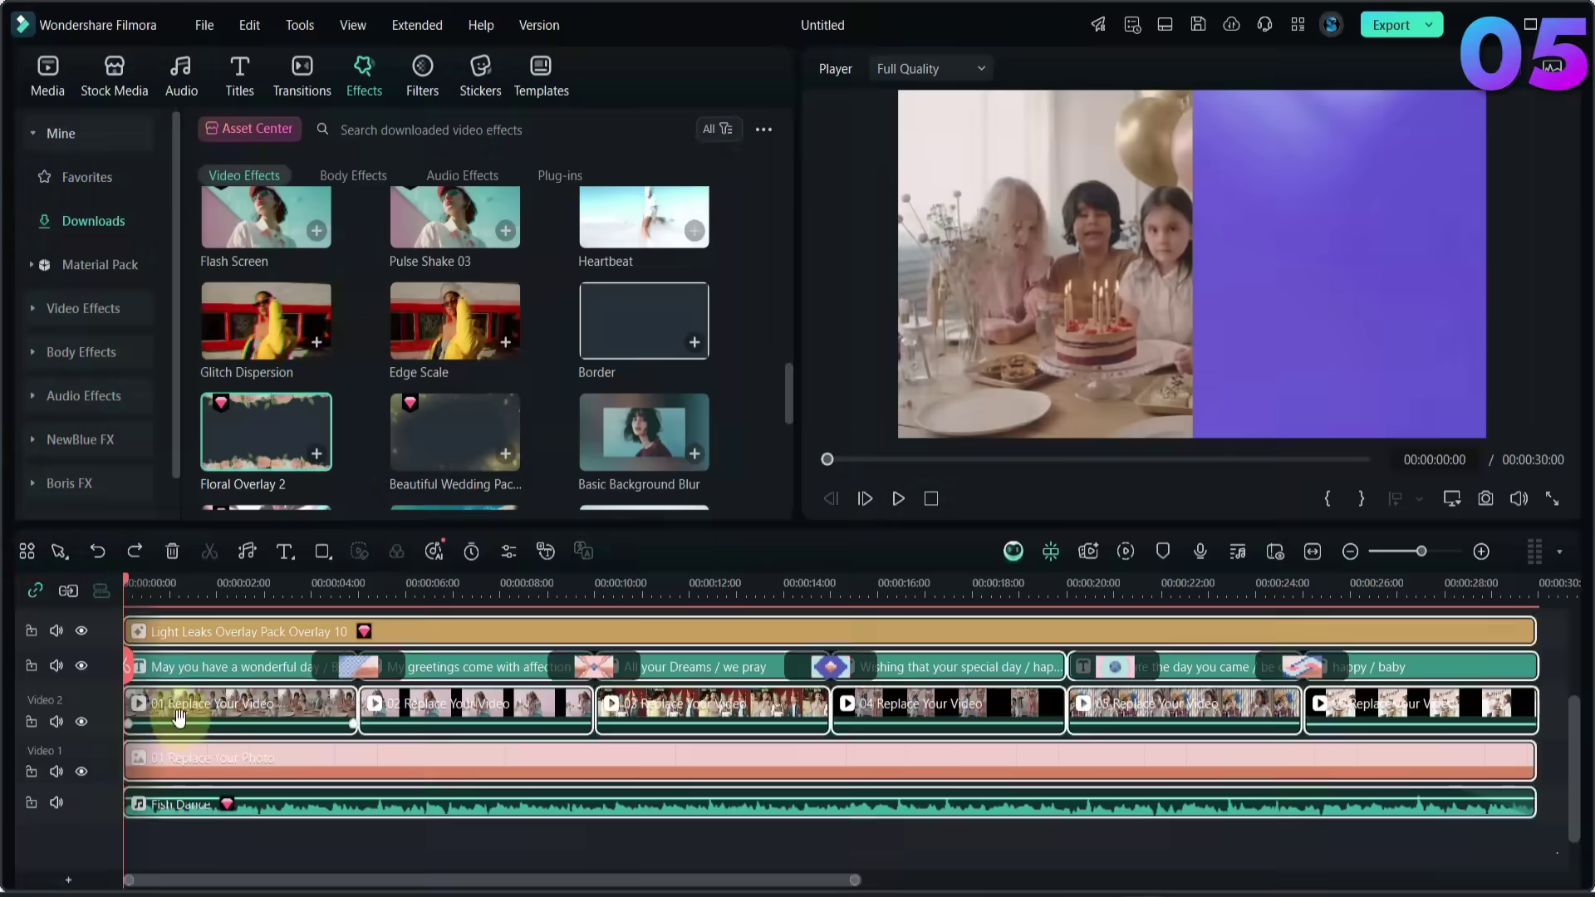
left_click(179, 716)
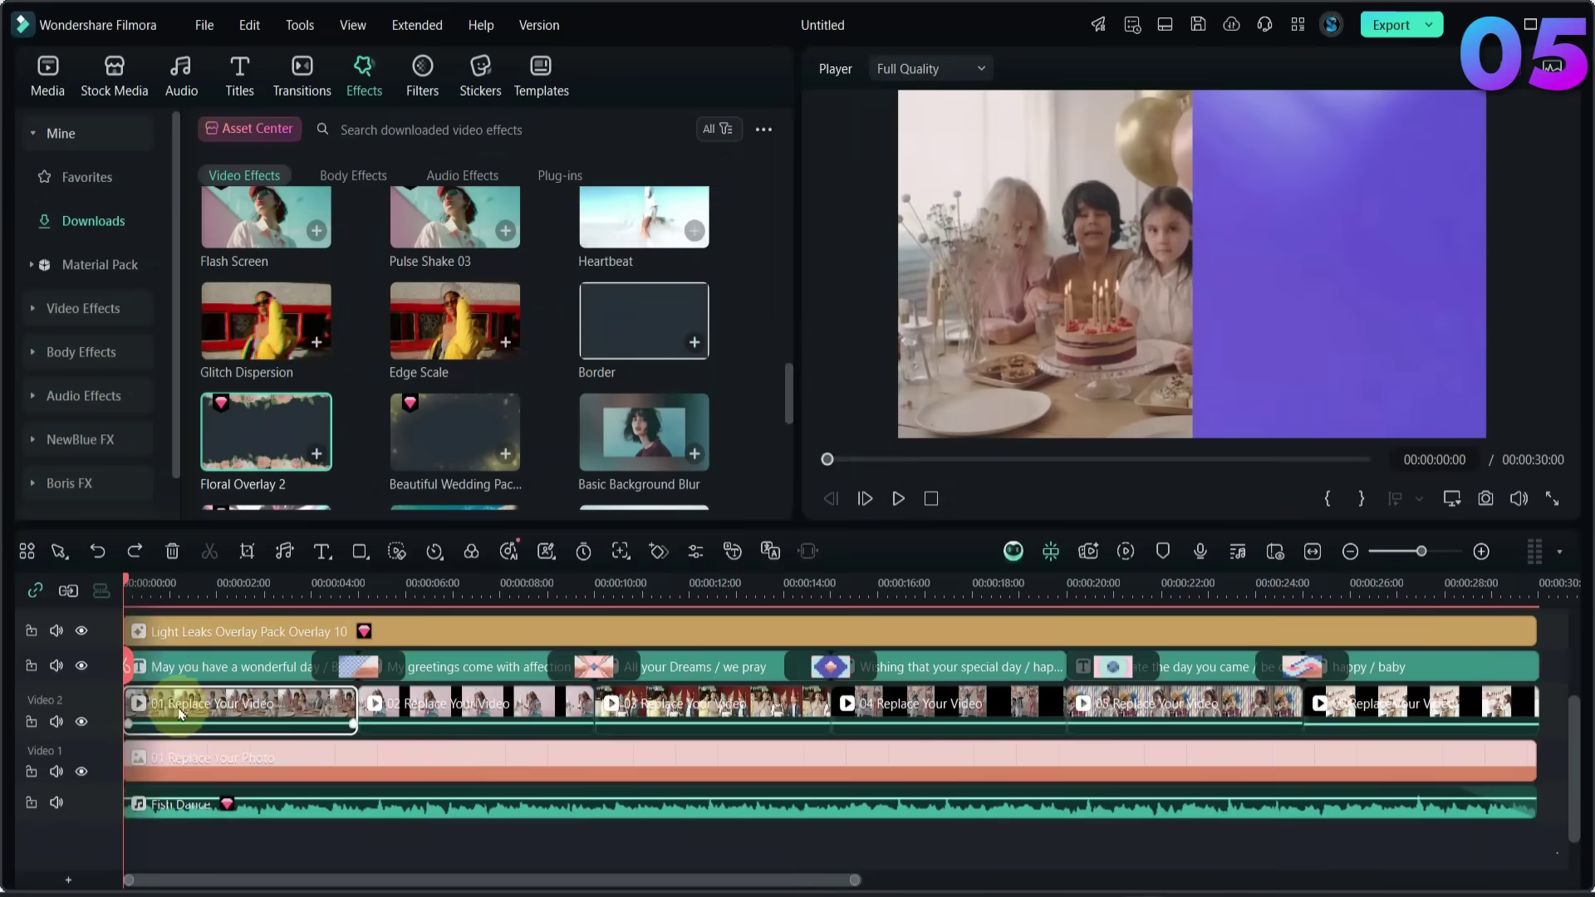
- After shifting all clips together, lock the title and Video 2 tracks and move the Video 1 photo alone
key("ctrl+a")
mouse_move(152, 711)
left_mouse_down()
mouse_move(700, 703)
mouse_move(284, 715)
left_mouse_up()
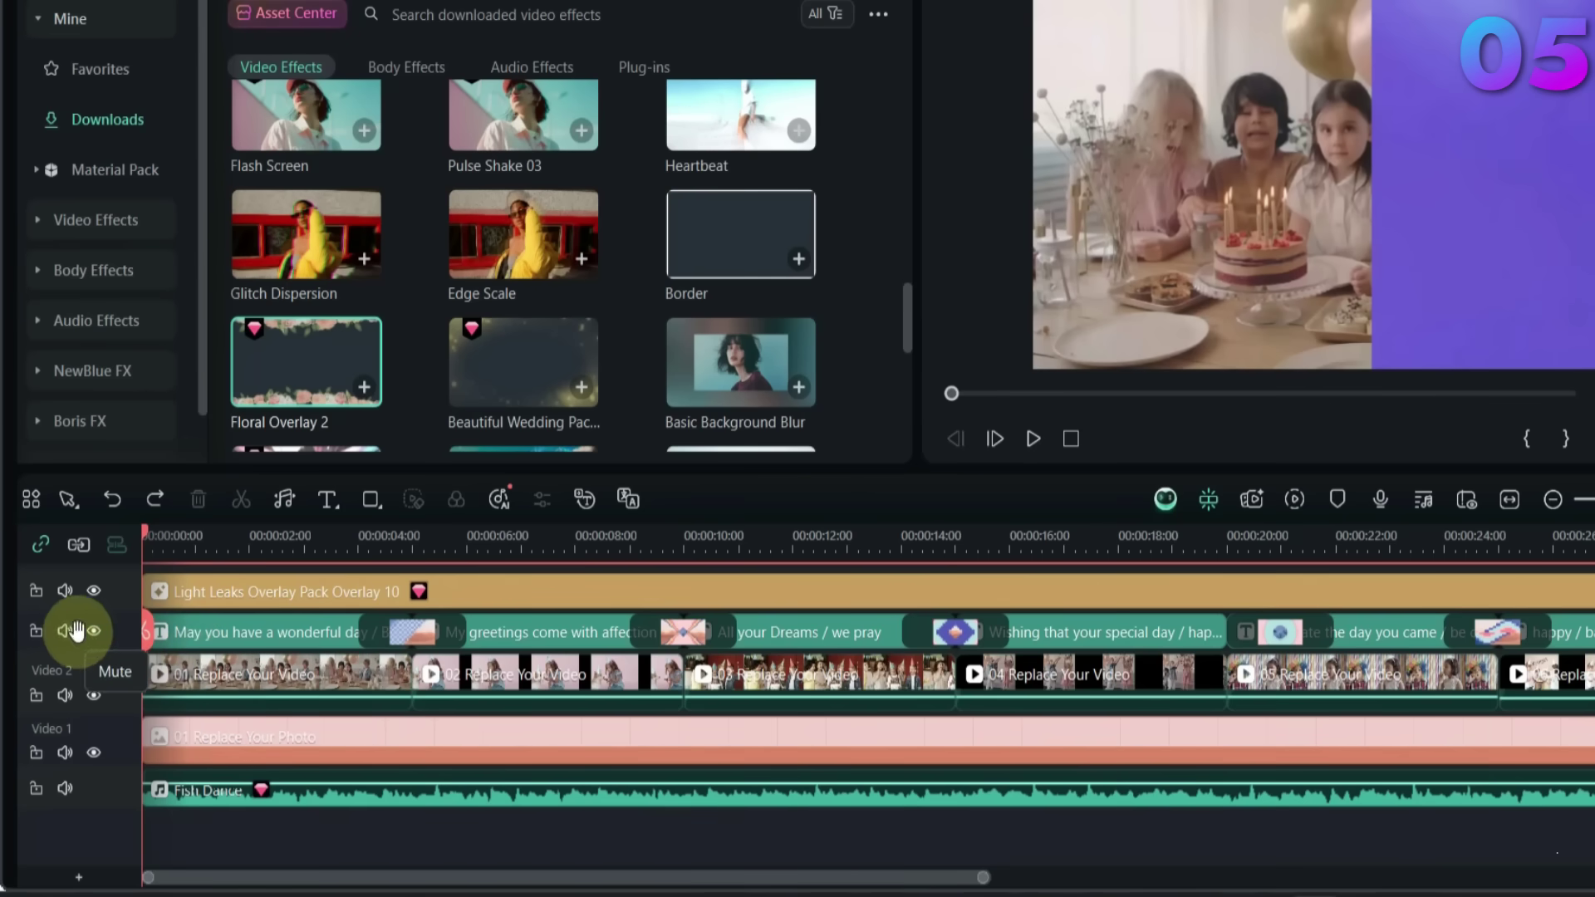
left_click(38, 632)
left_click(35, 696)
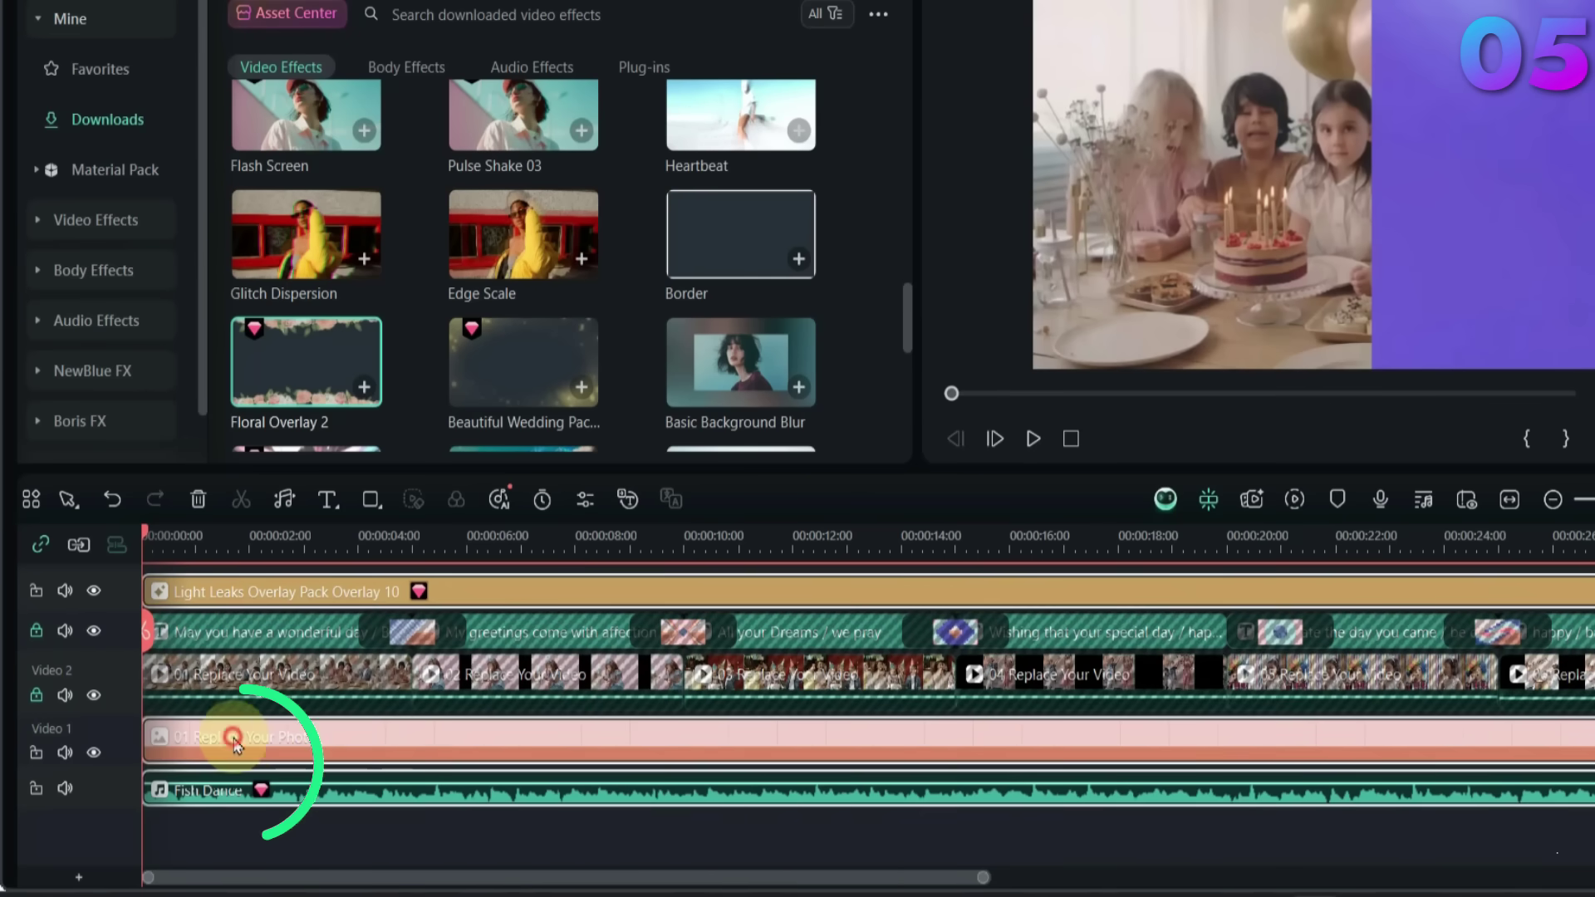
mouse_move(235, 742)
left_mouse_down()
mouse_move(856, 733)
mouse_move(242, 745)
left_mouse_up()
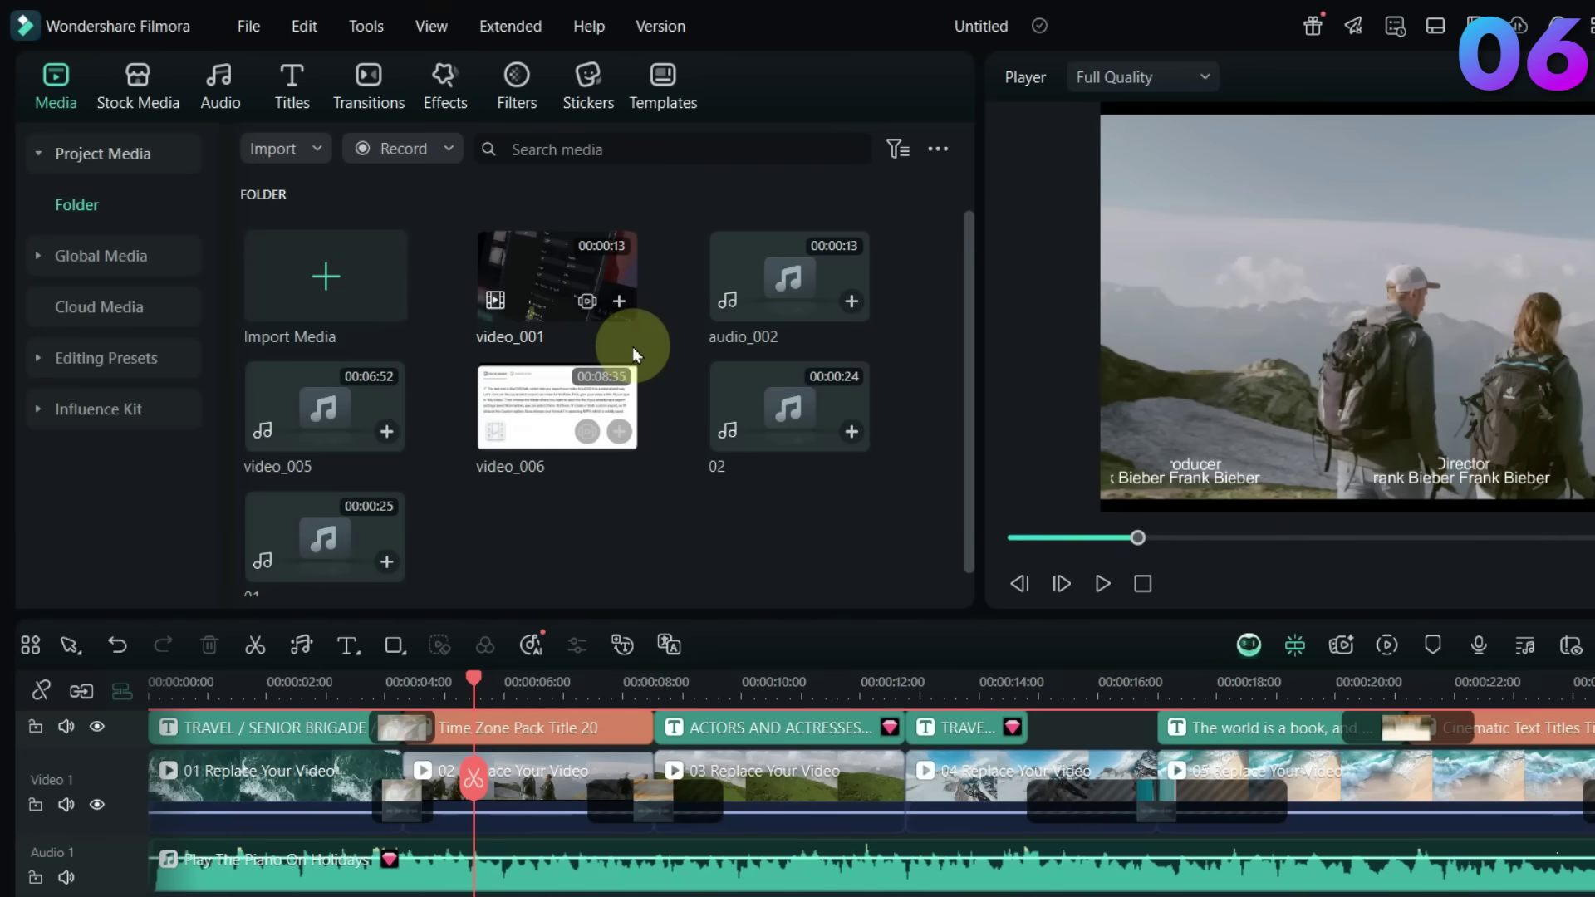
- Rename the video_001 media clip to 'Export setting' and preview it
right_click(536, 265)
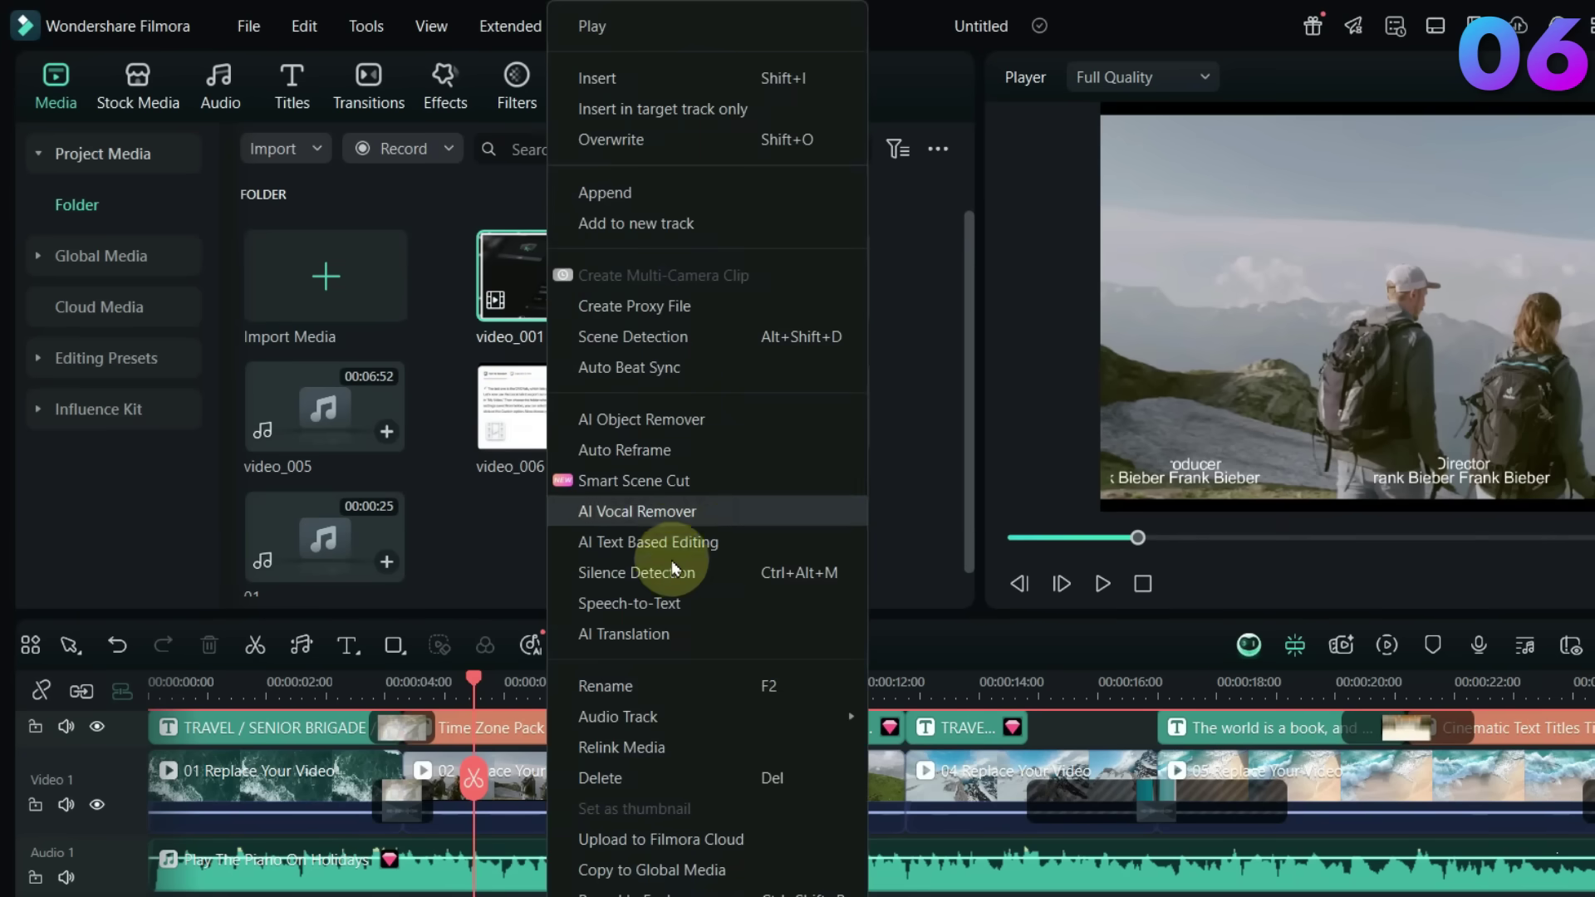
left_click(677, 682)
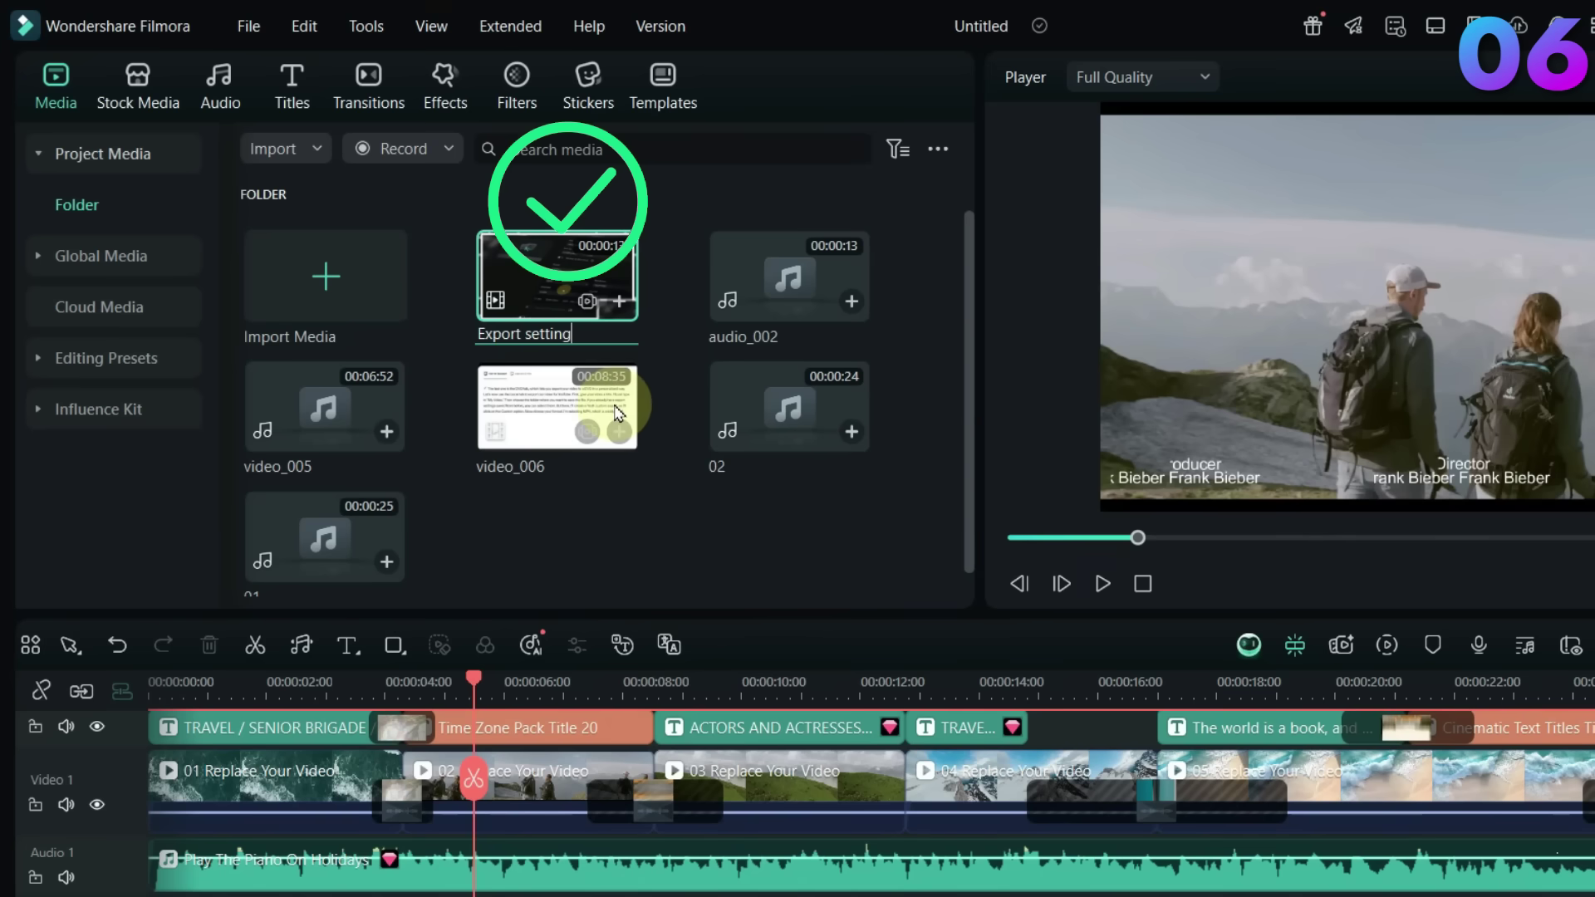
type("Export setting")
key("Return")
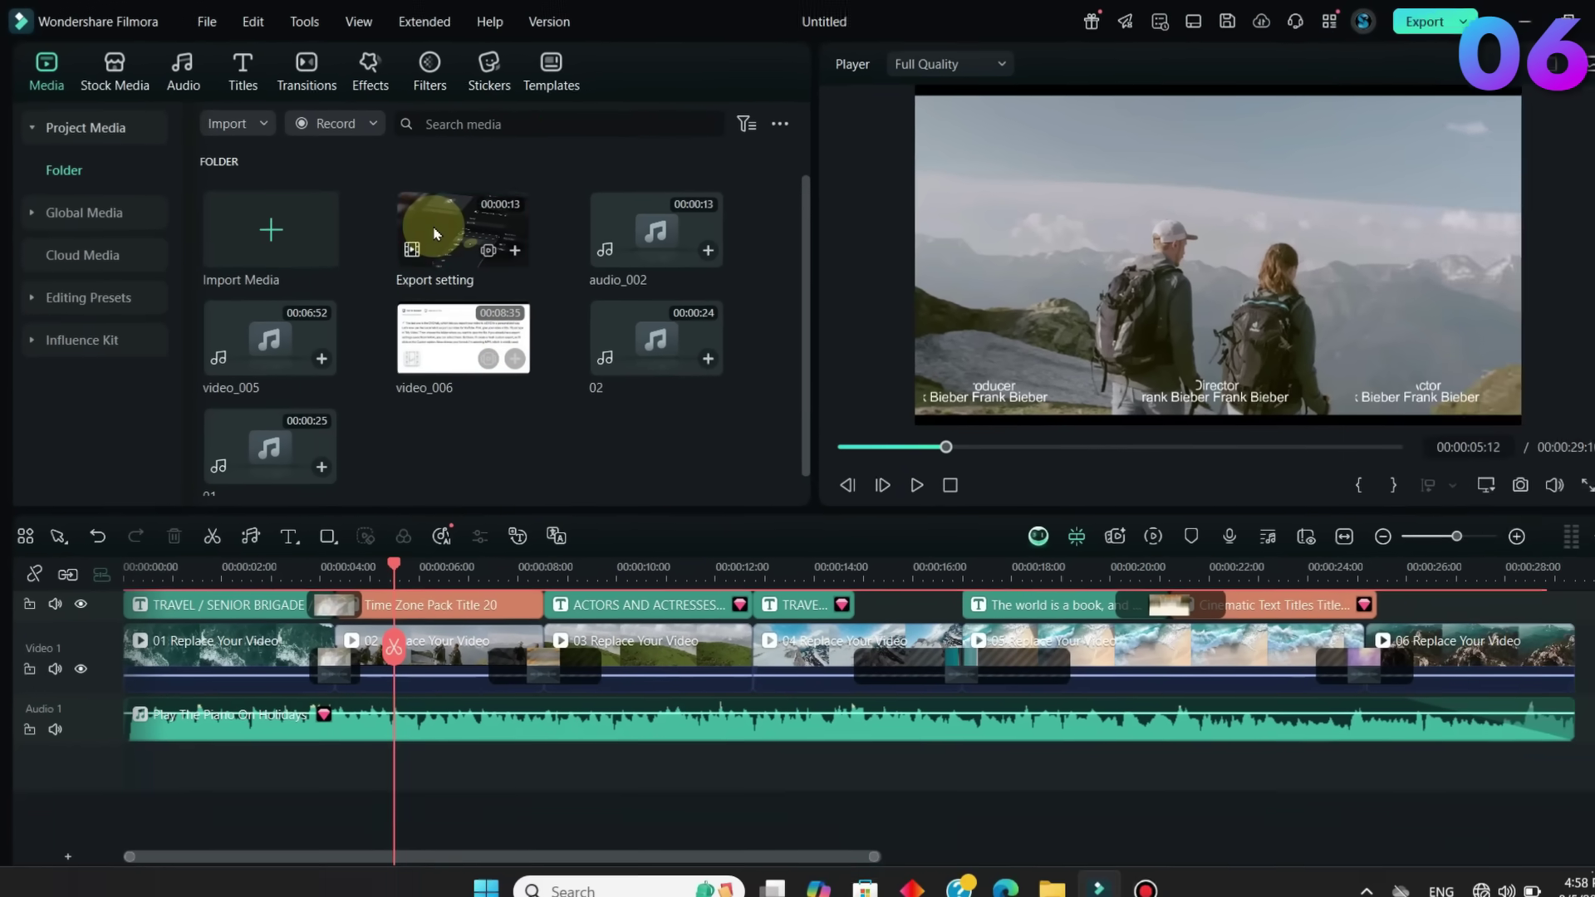
left_click(434, 232)
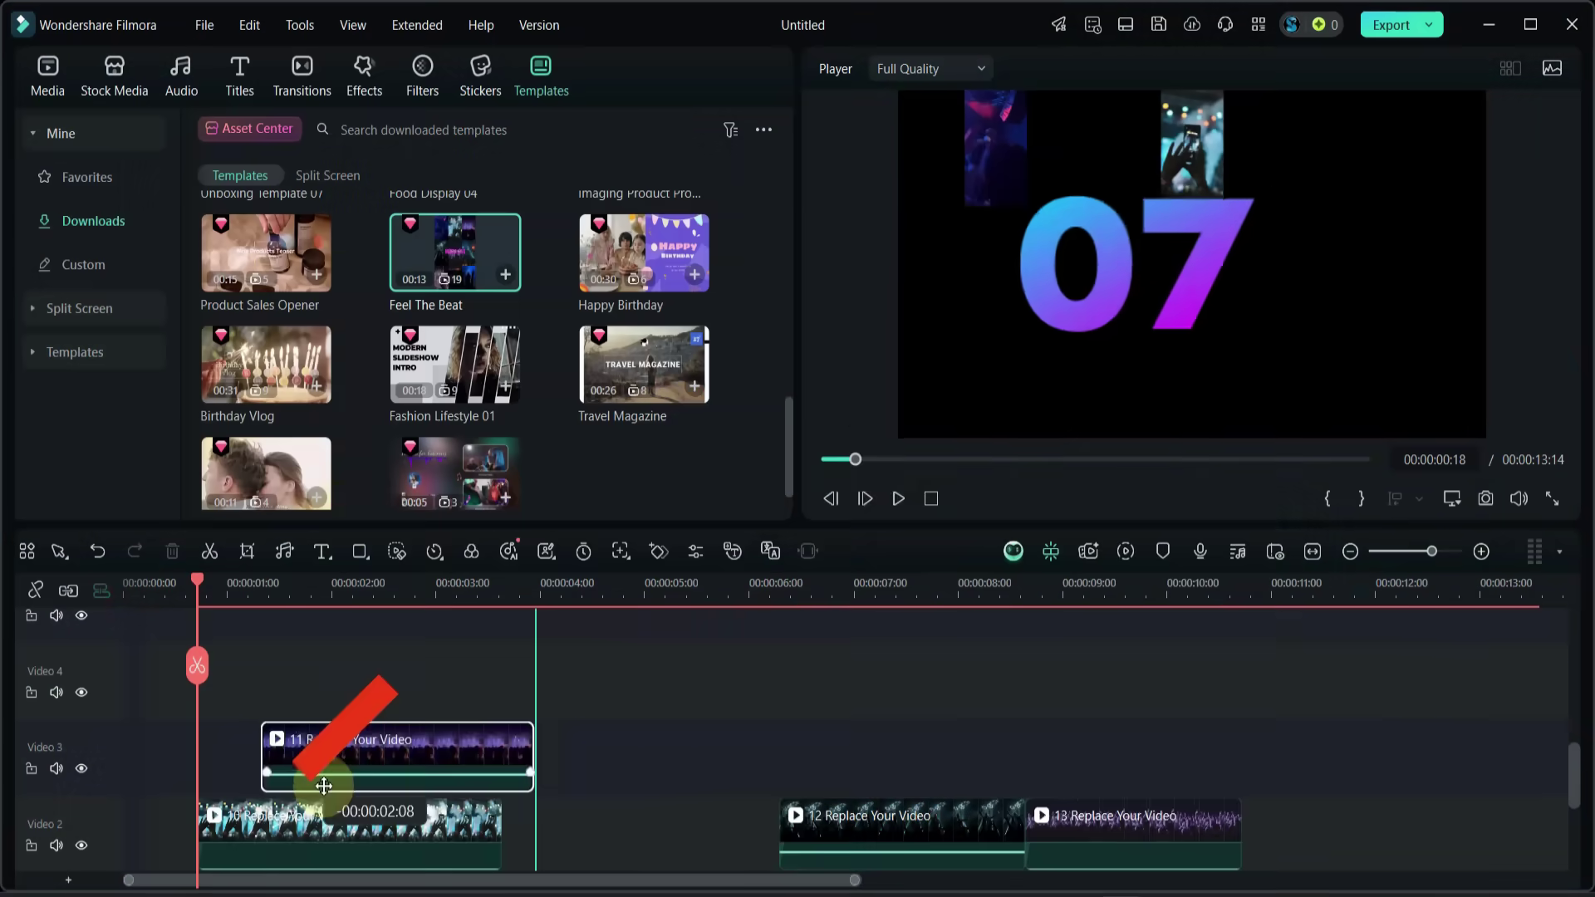
- Move Replace Your Video clips 11, 12 and 13 onto Video 3, 4 and 5 near the playhead
left_click_drag(316, 772, 523, 773)
scroll(524, 773, "down", 2)
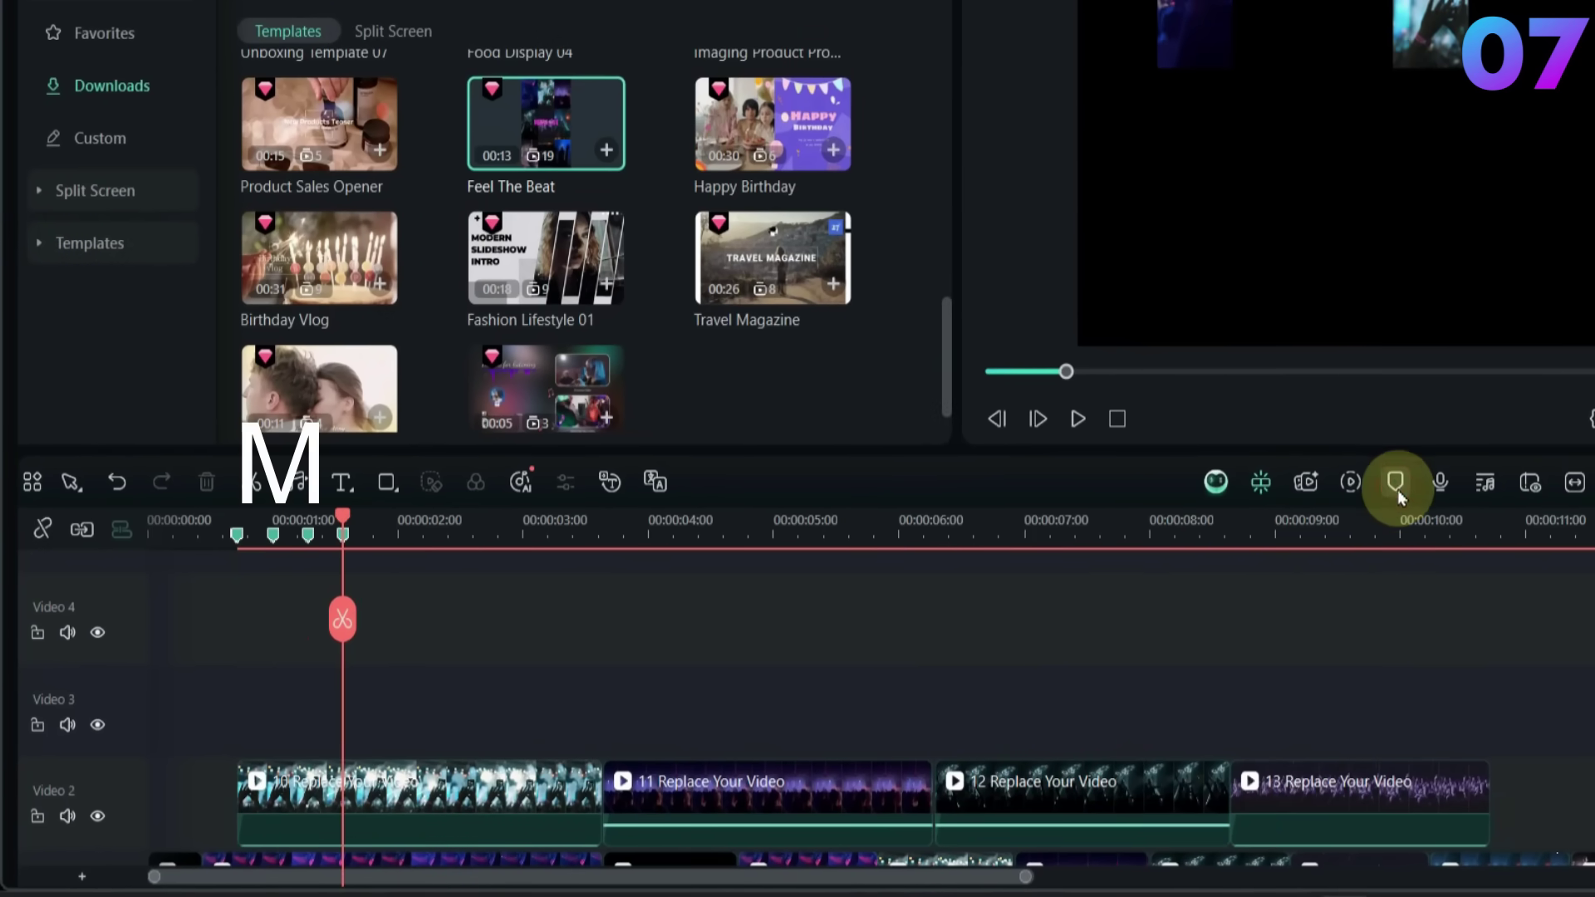
left_click_drag(710, 810, 308, 544)
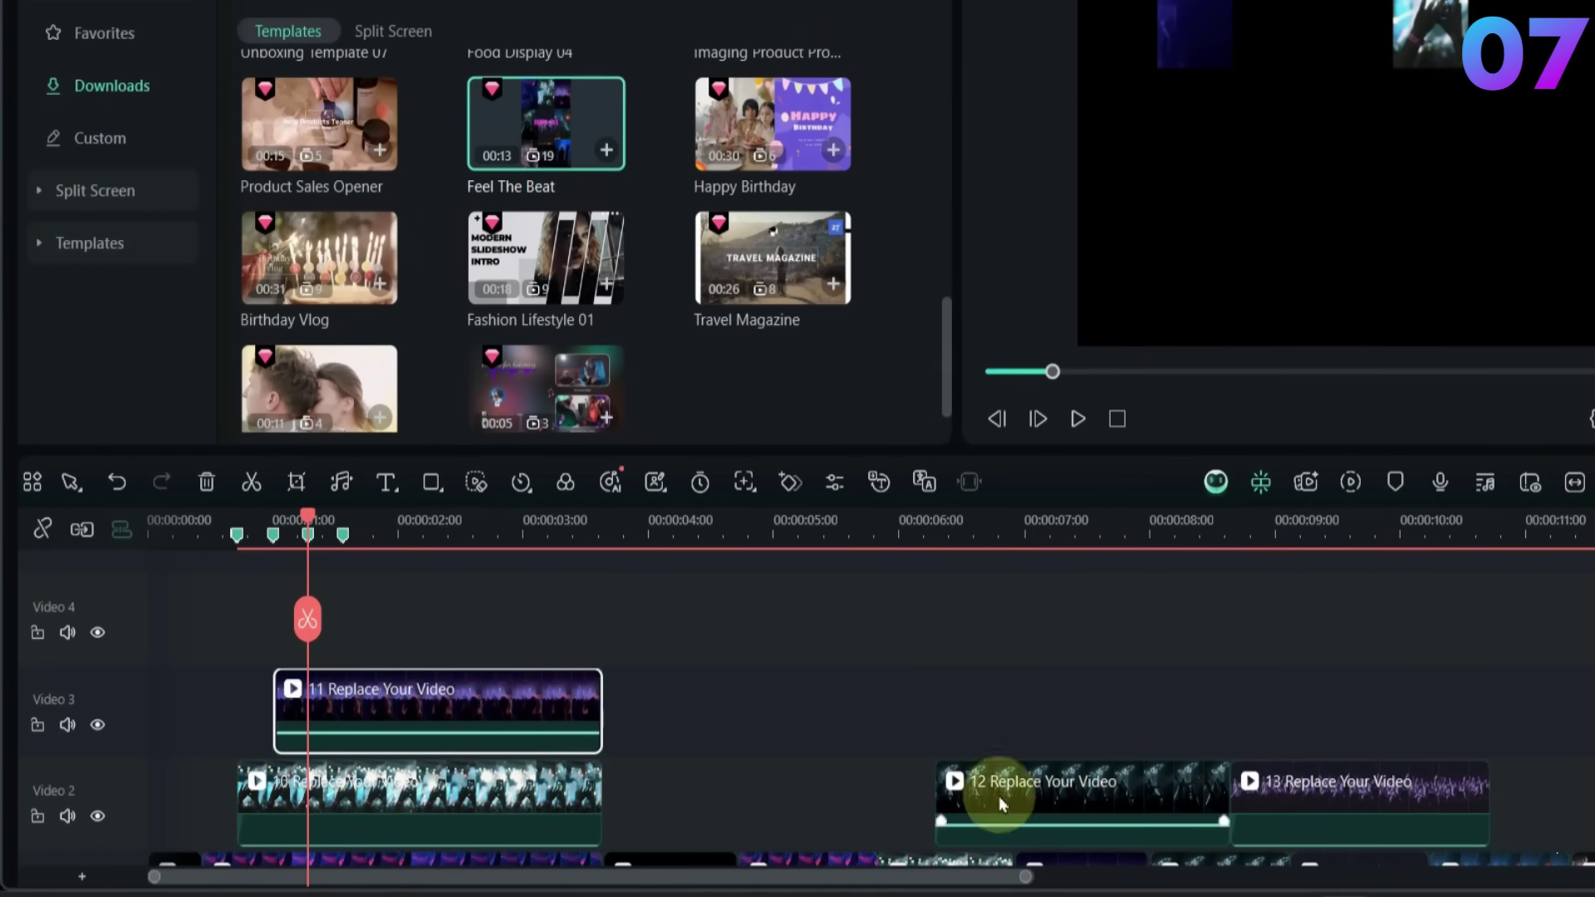
left_click_drag(1005, 802, 338, 534)
left_click_drag(919, 751, 398, 721)
left_click_drag(342, 517, 237, 560)
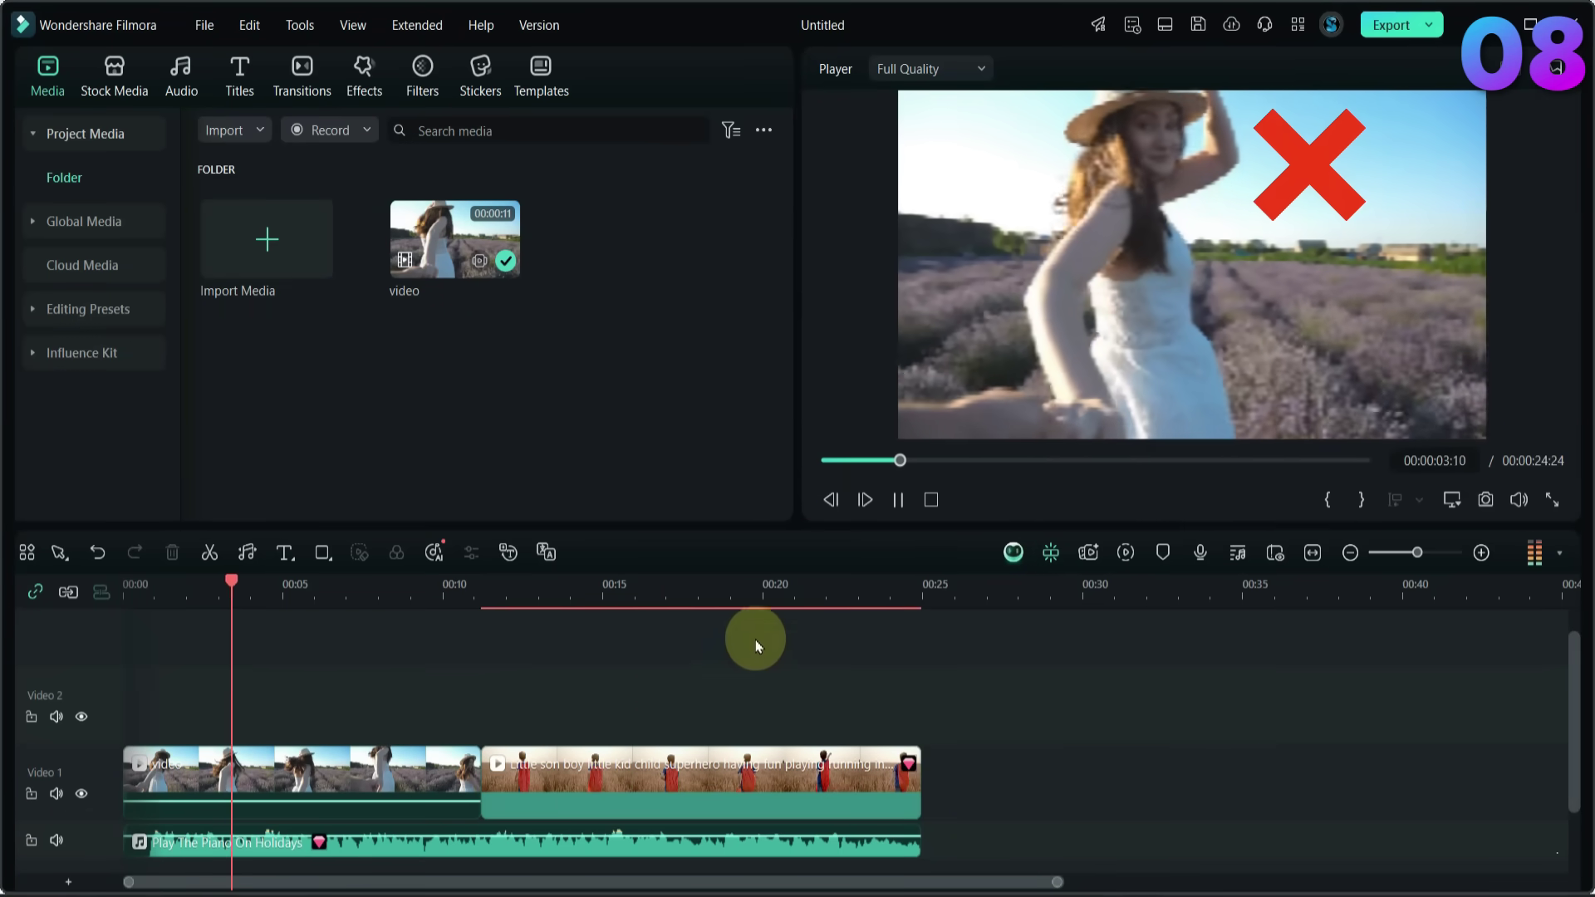
- Import 'Hd video' and swap it in for the first Video 1 clip, then play the sharper result
key("space")
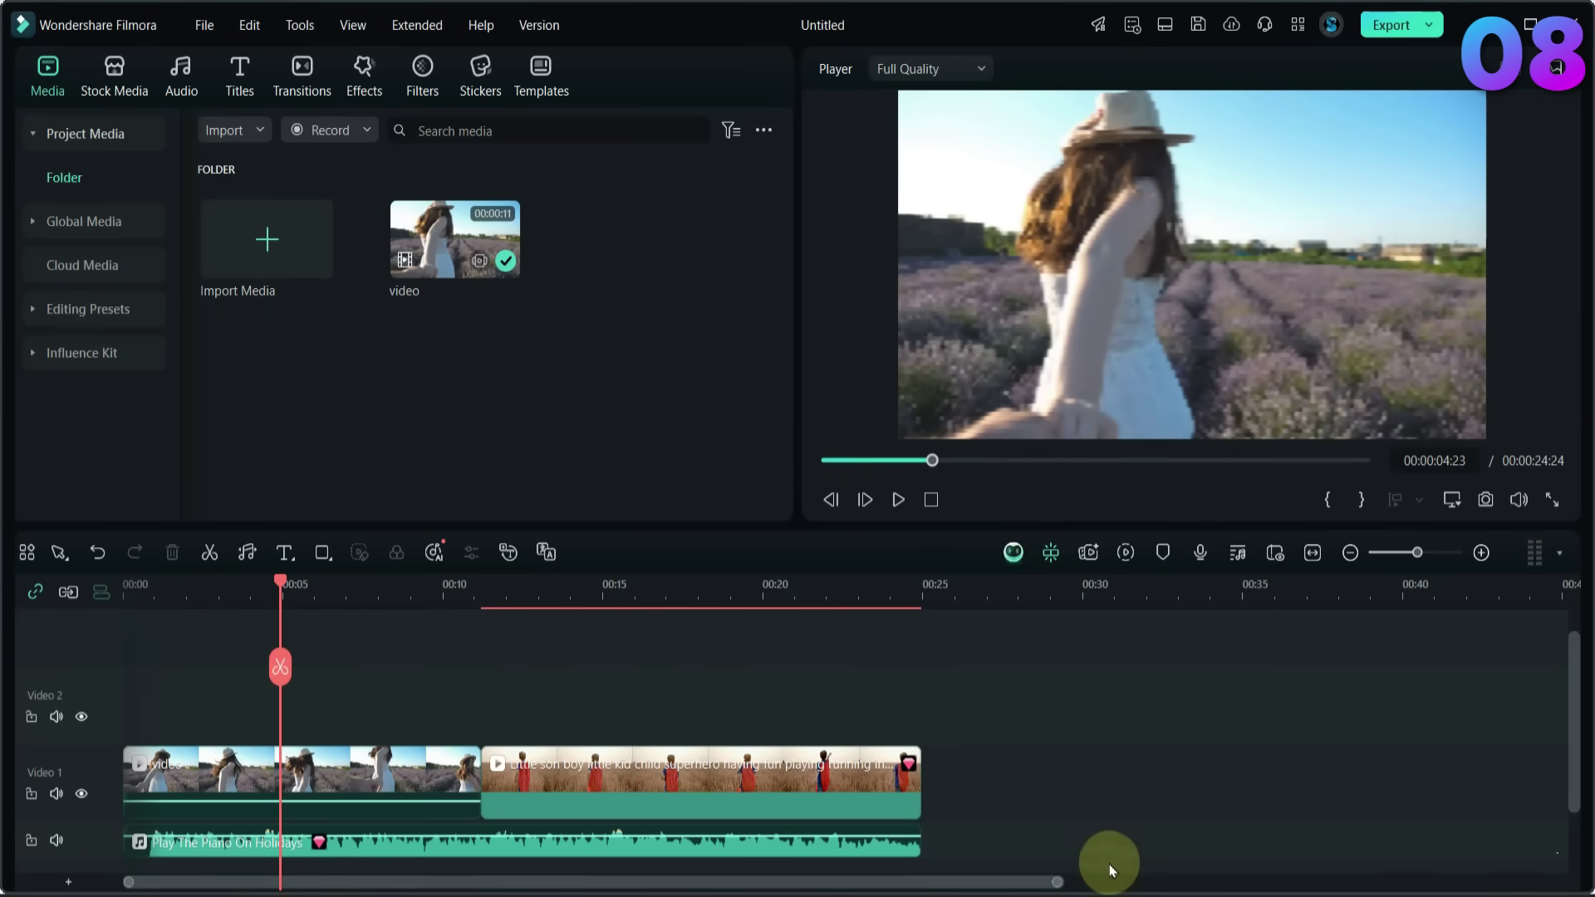
left_click_drag(1091, 847, 427, 341)
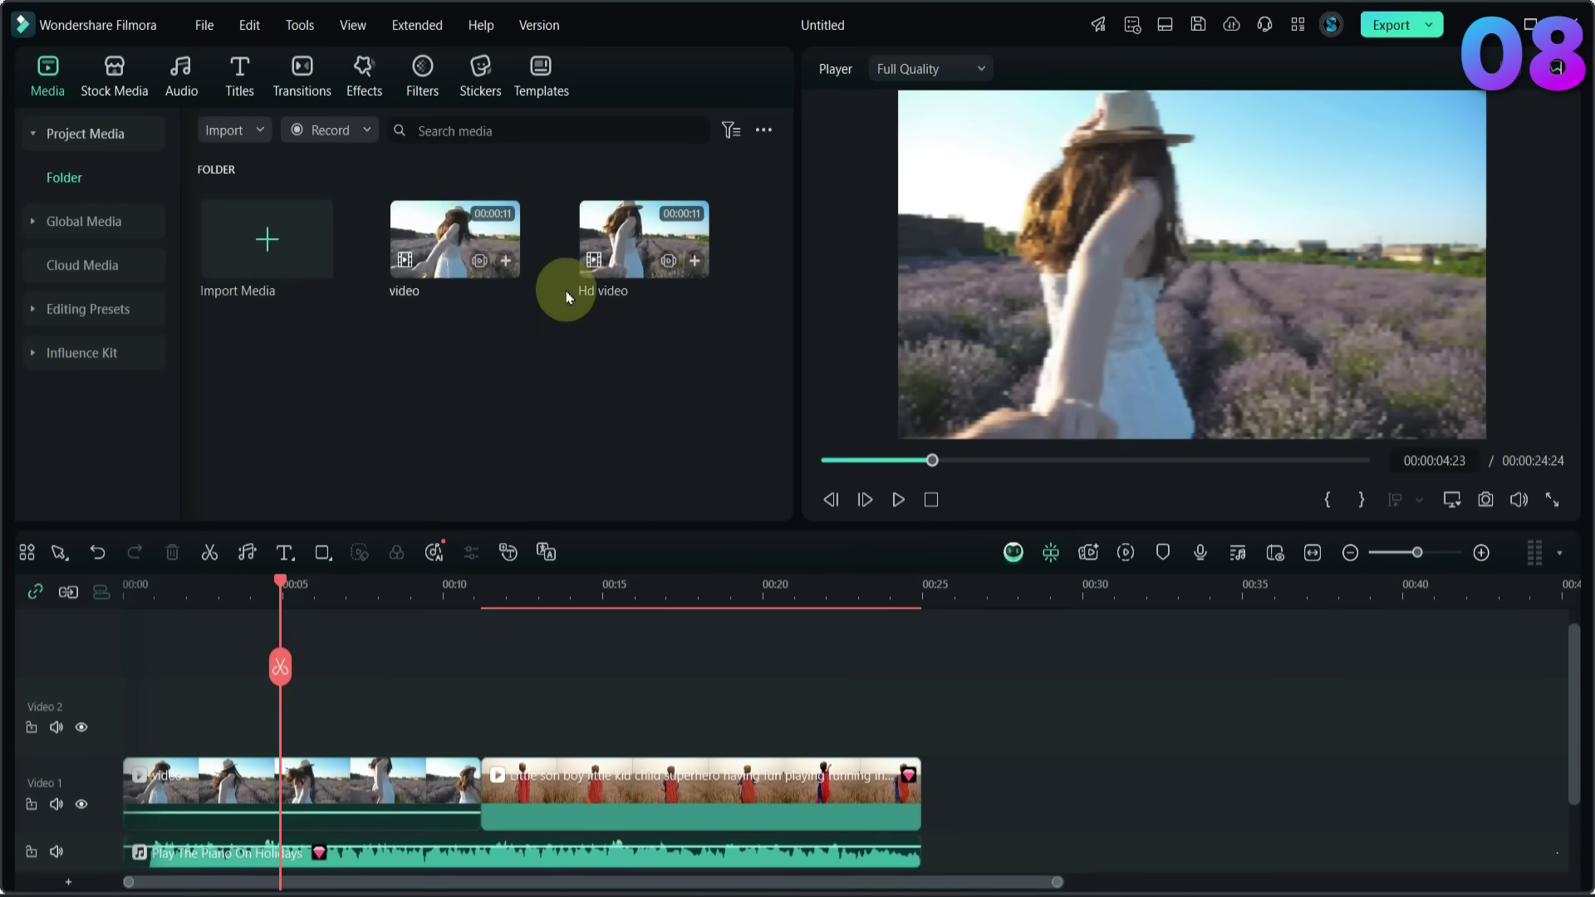
left_click_drag(302, 739, 304, 741)
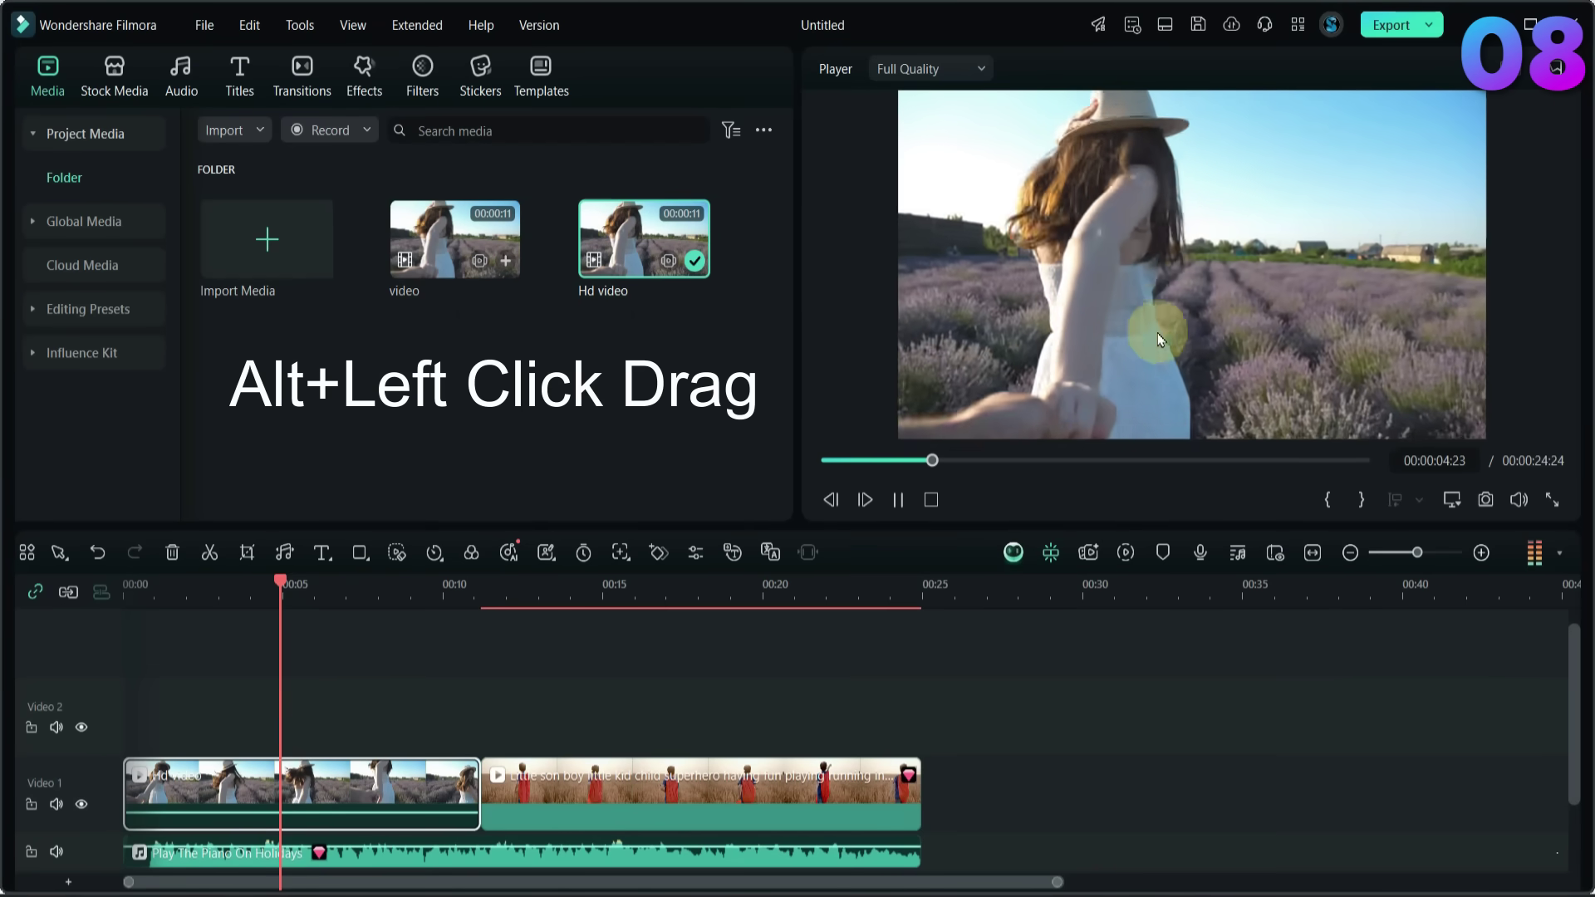
key("space")
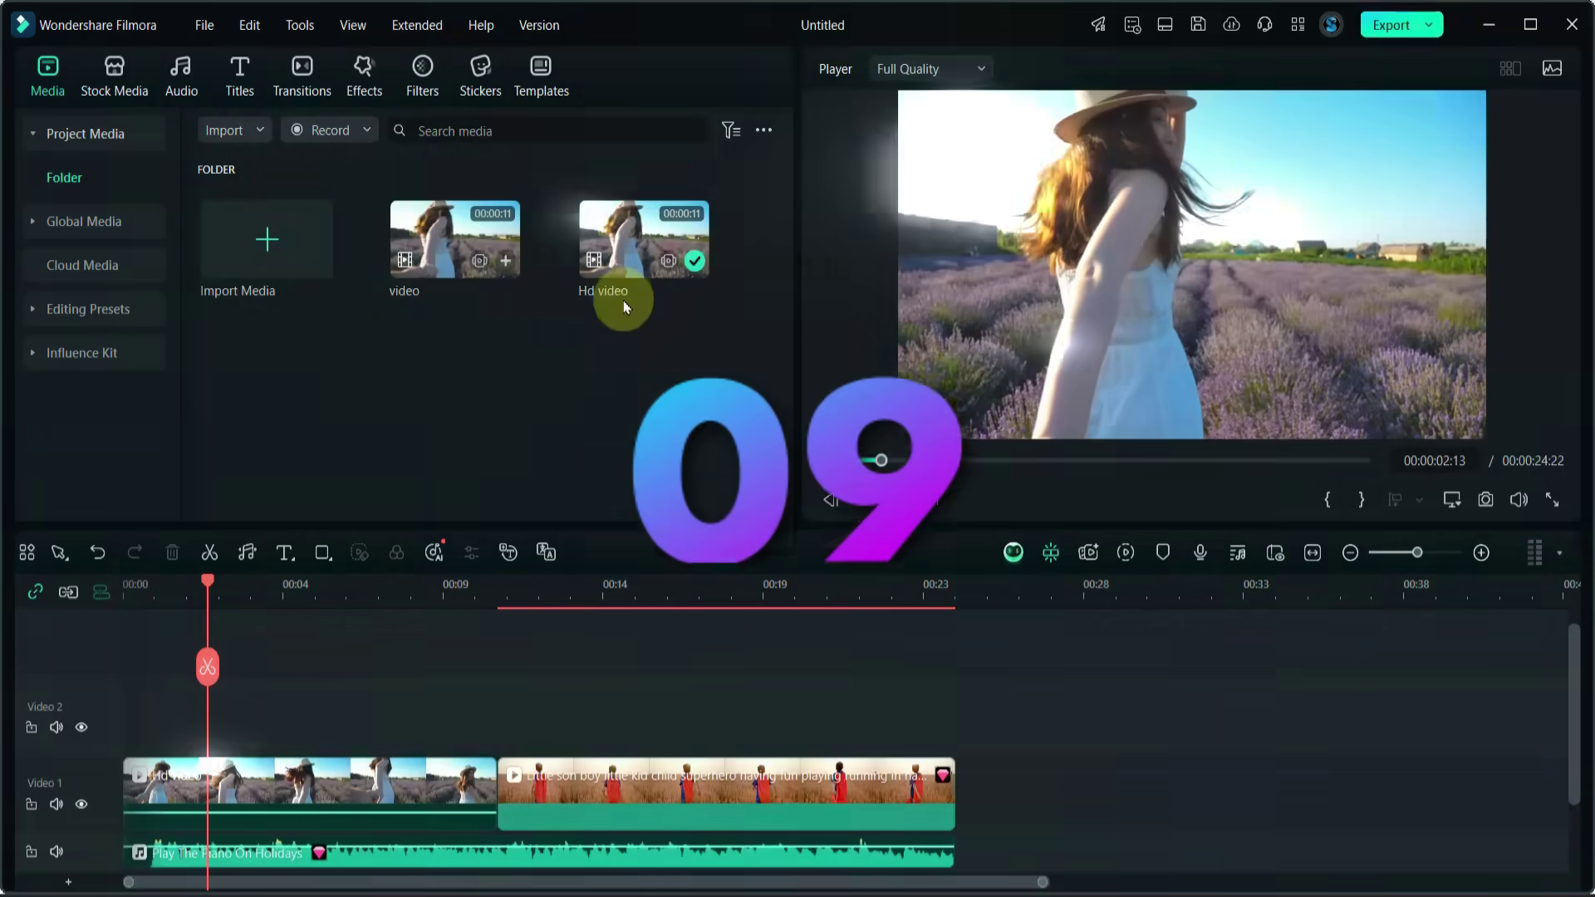
- Check the Hd video clip's properties to confirm its 25 fps frame rate
right_click(626, 306)
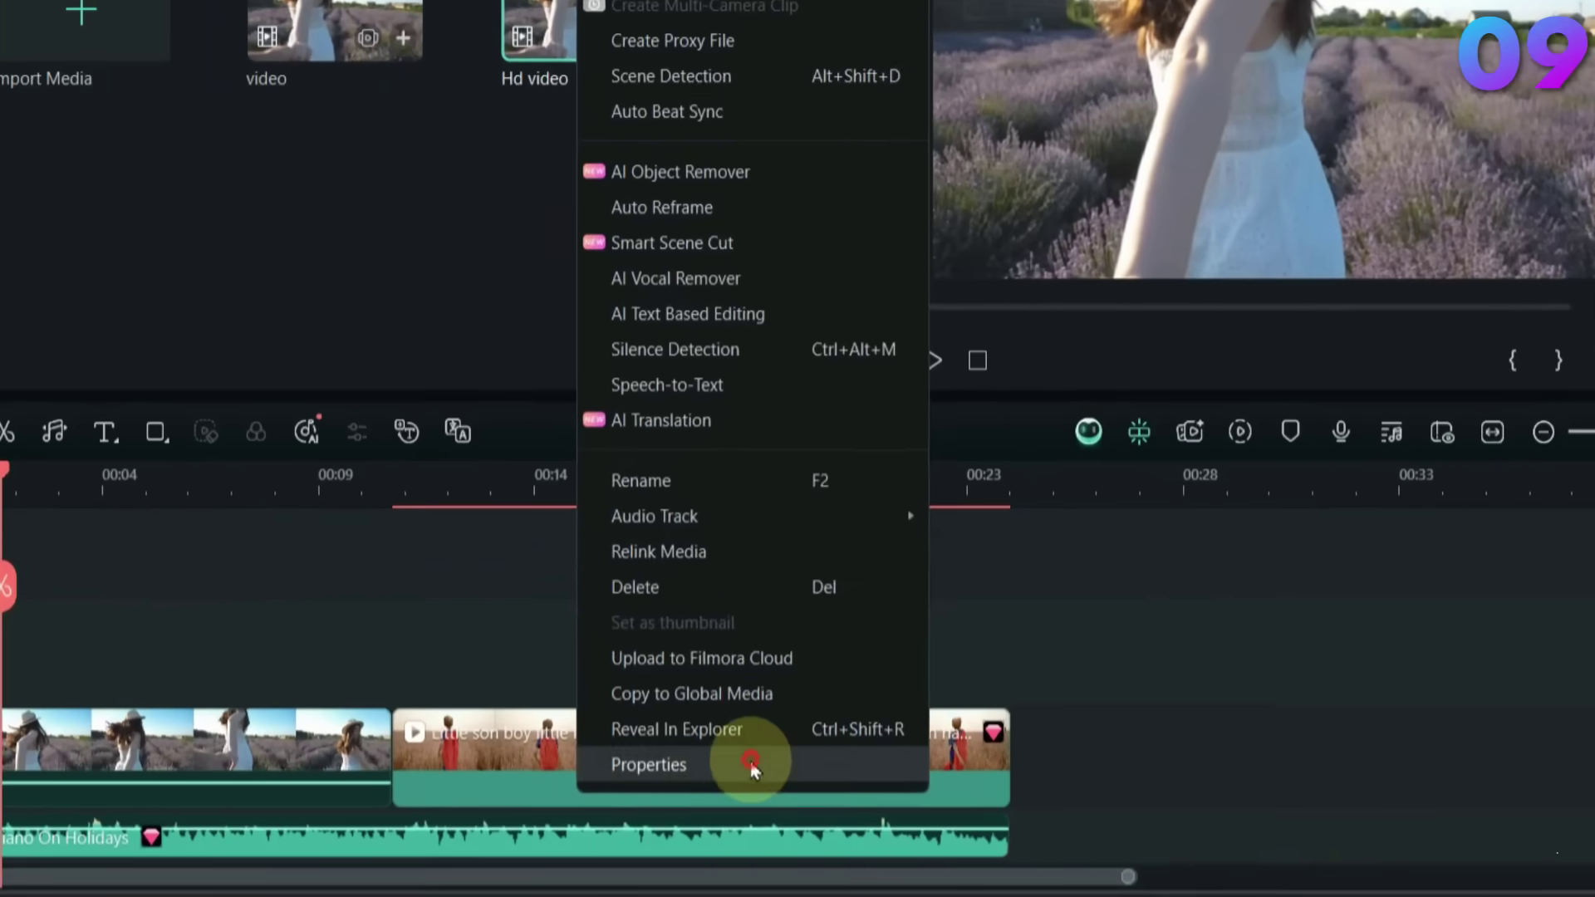
left_click(721, 794)
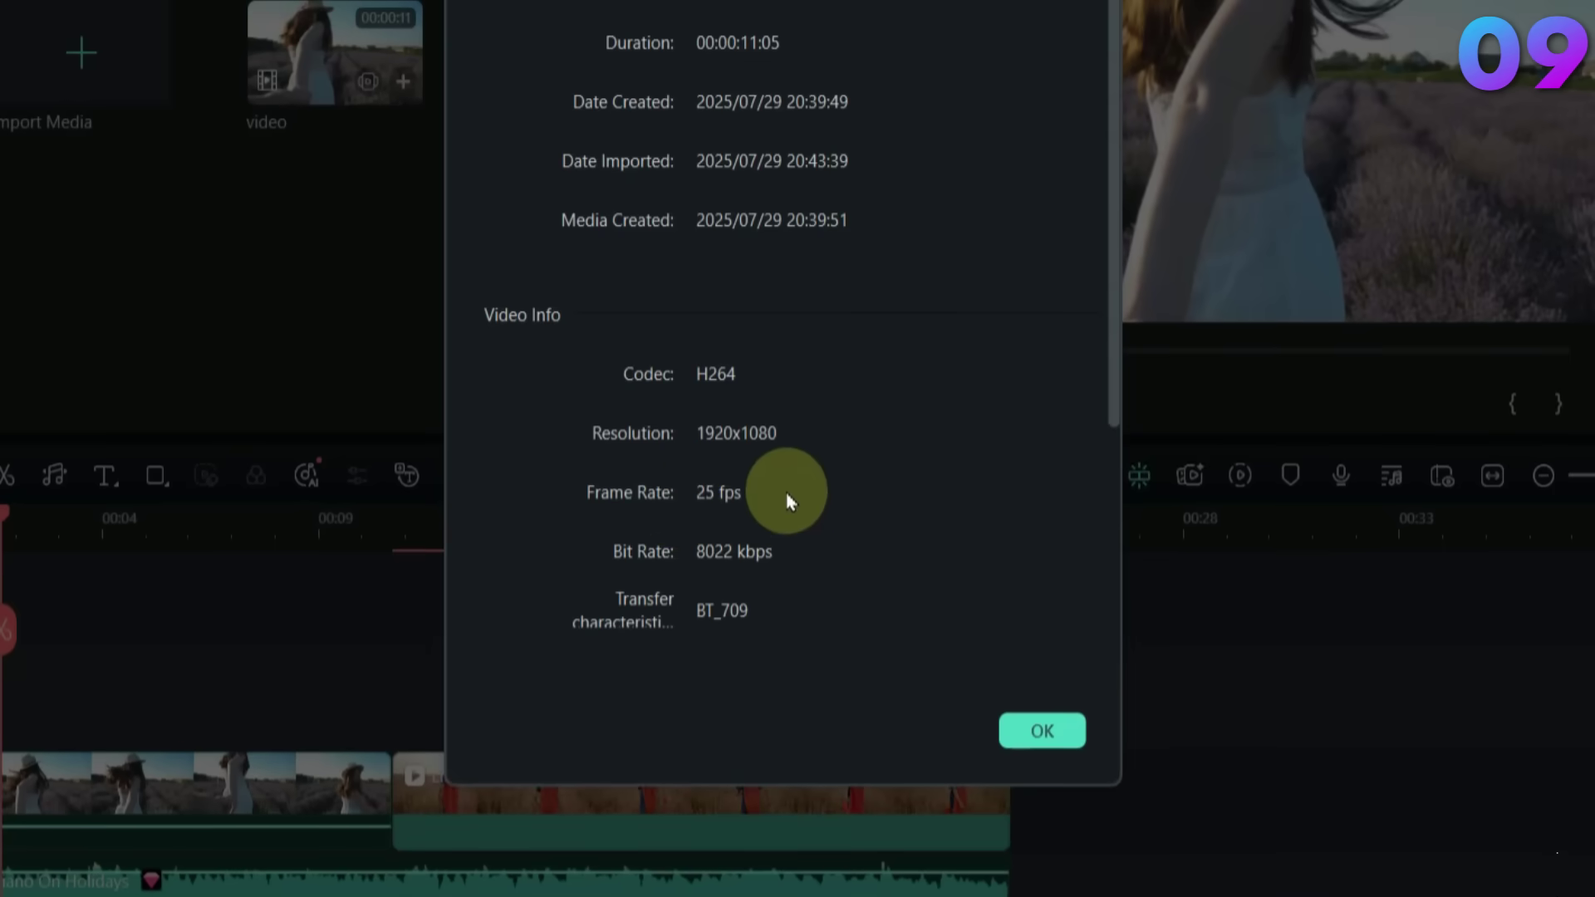
left_click(1041, 732)
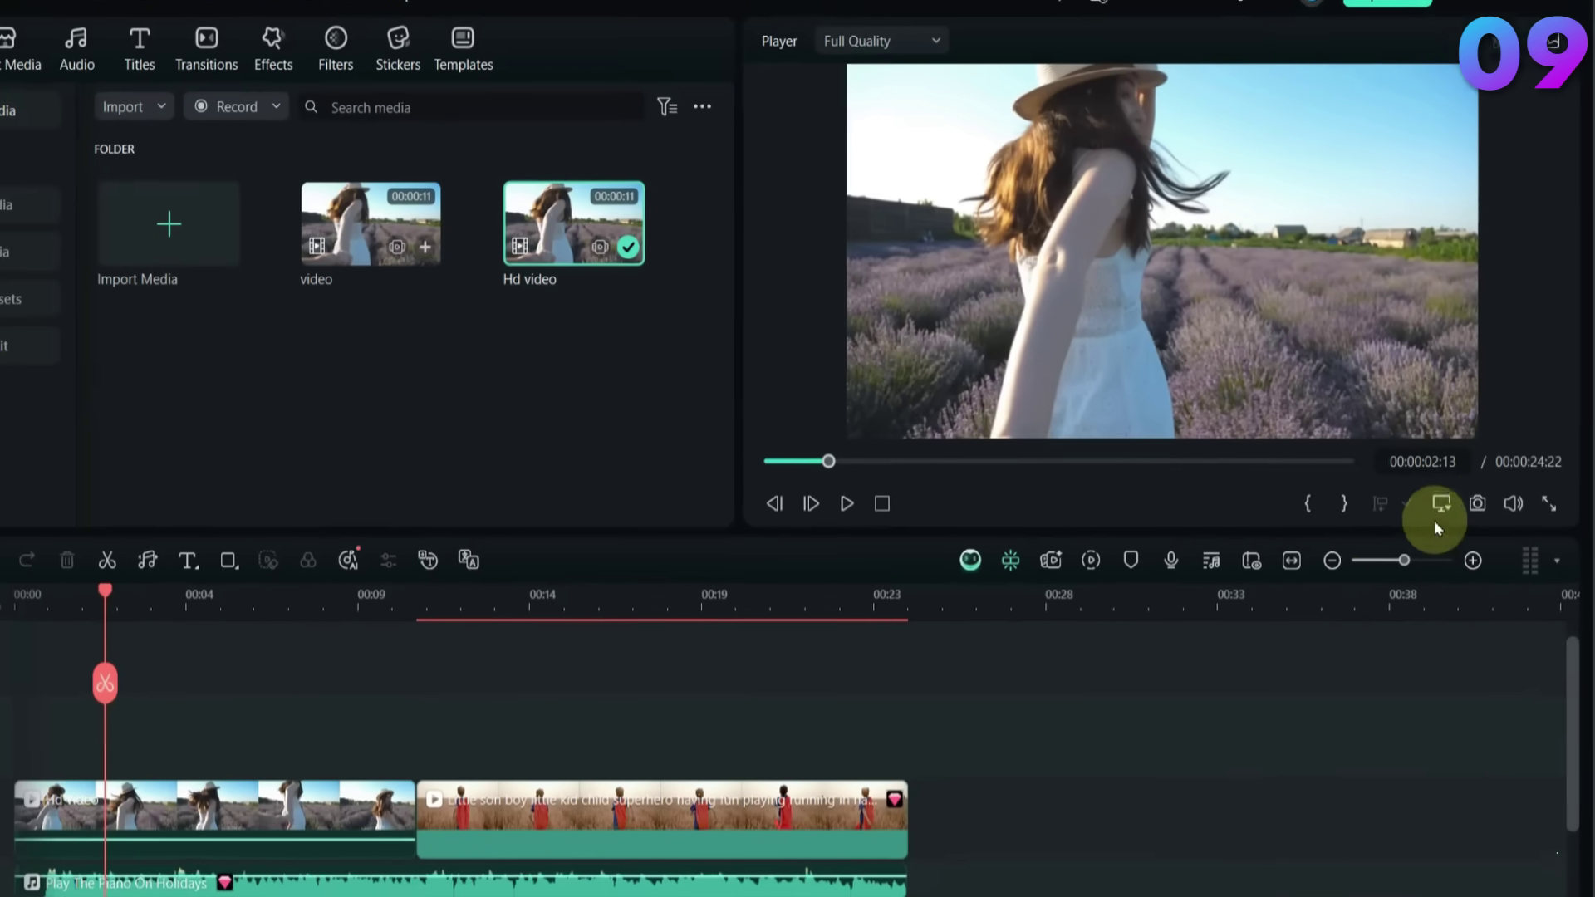
- Change the project frame rate to 25 fps in the project settings
left_click(1433, 508)
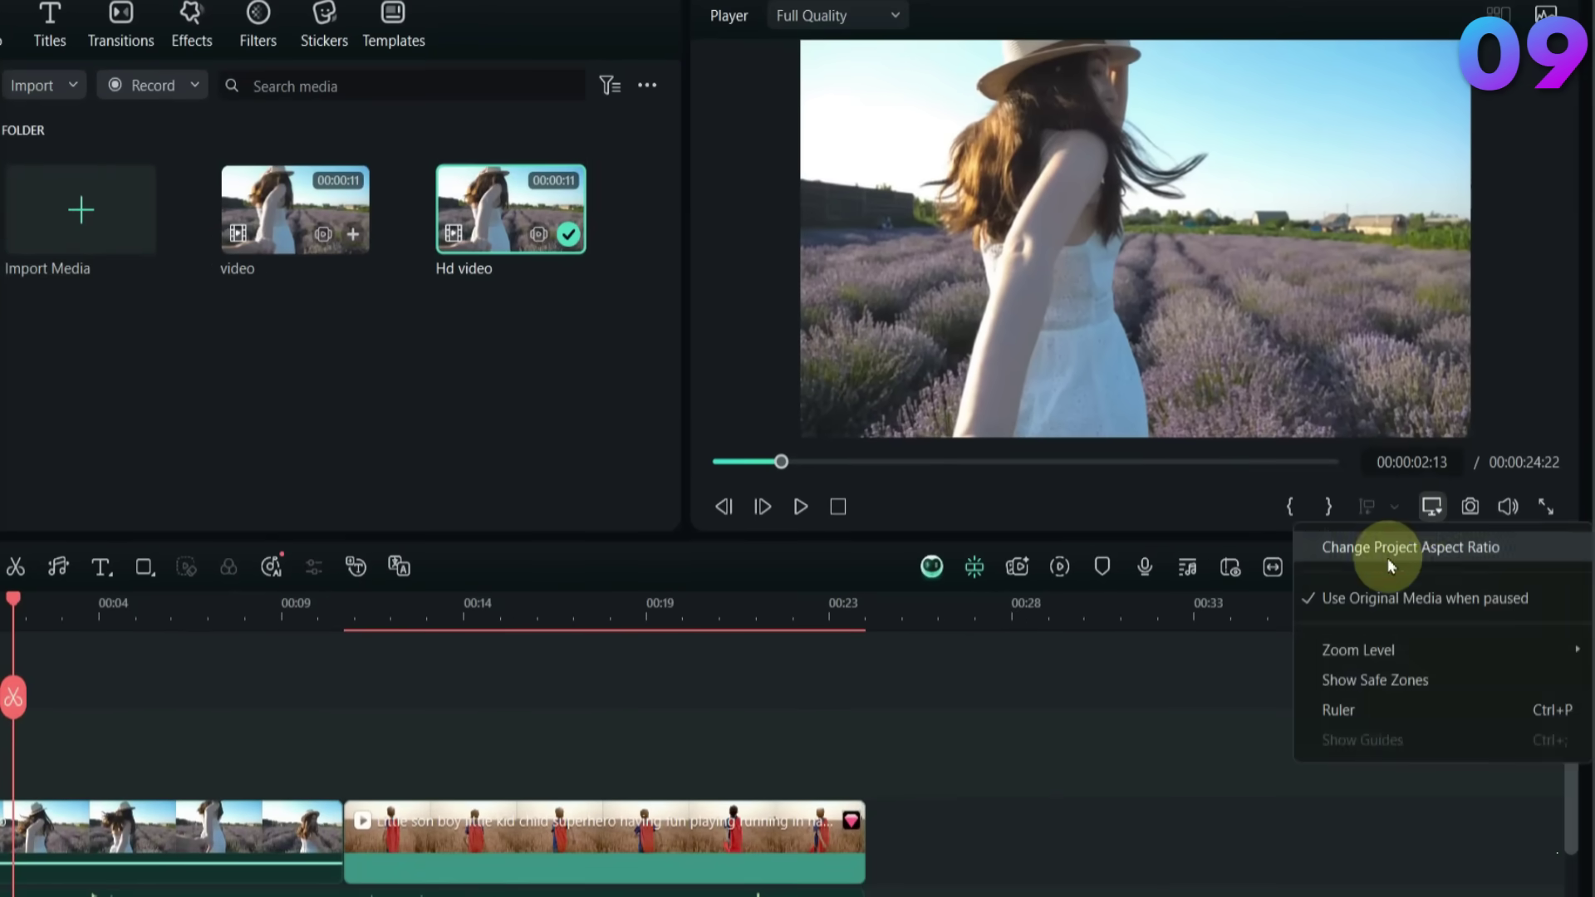
left_click(1391, 548)
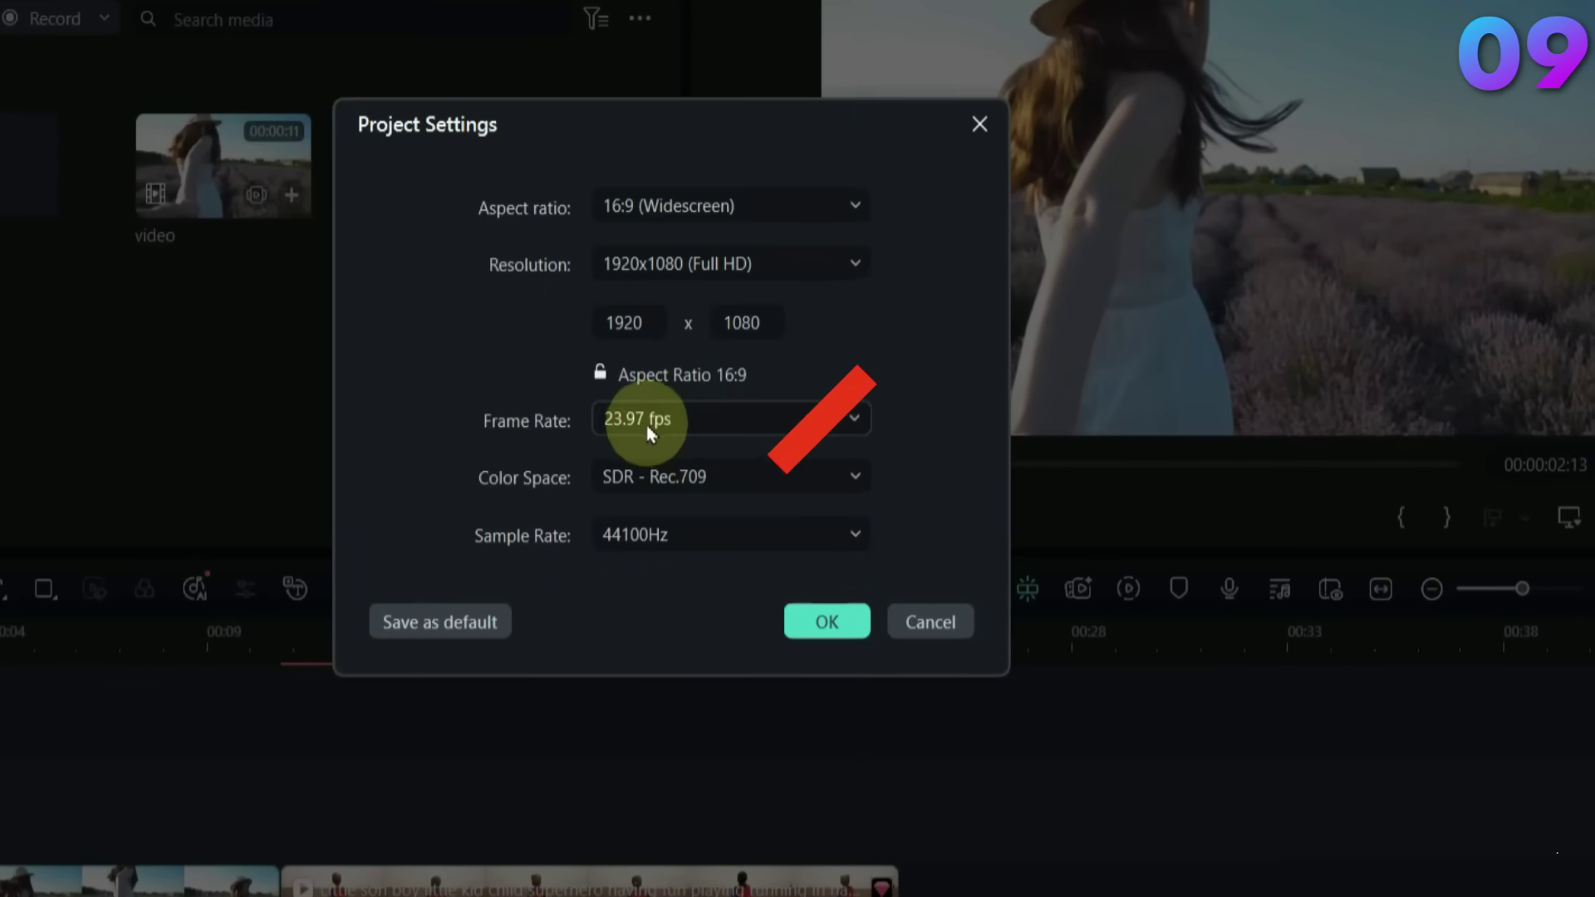
left_click(649, 424)
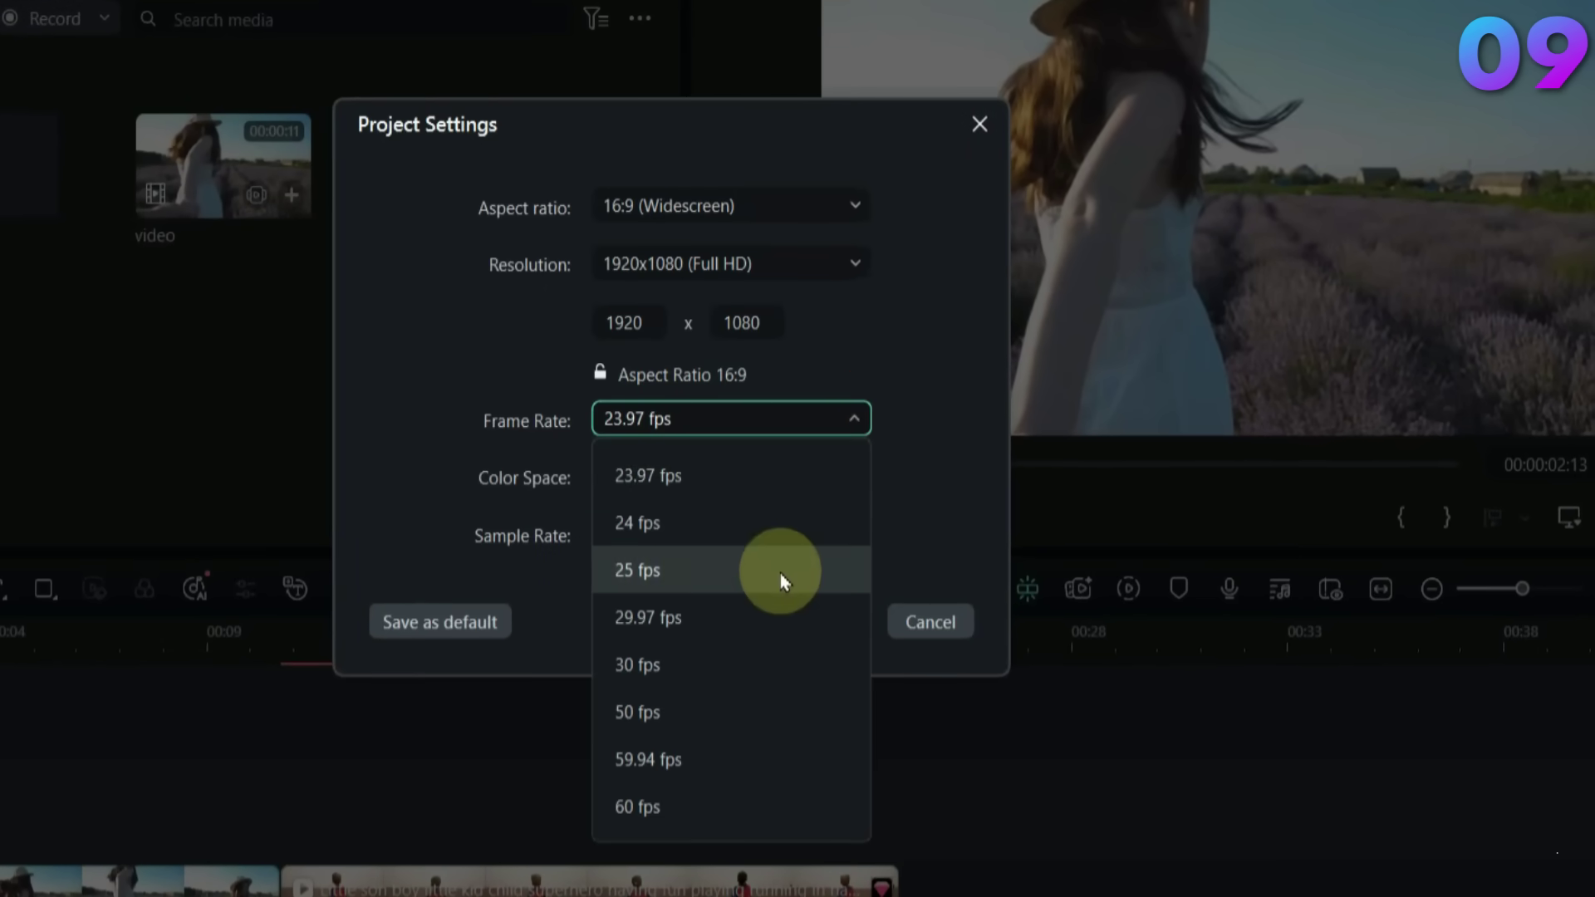
left_click(739, 580)
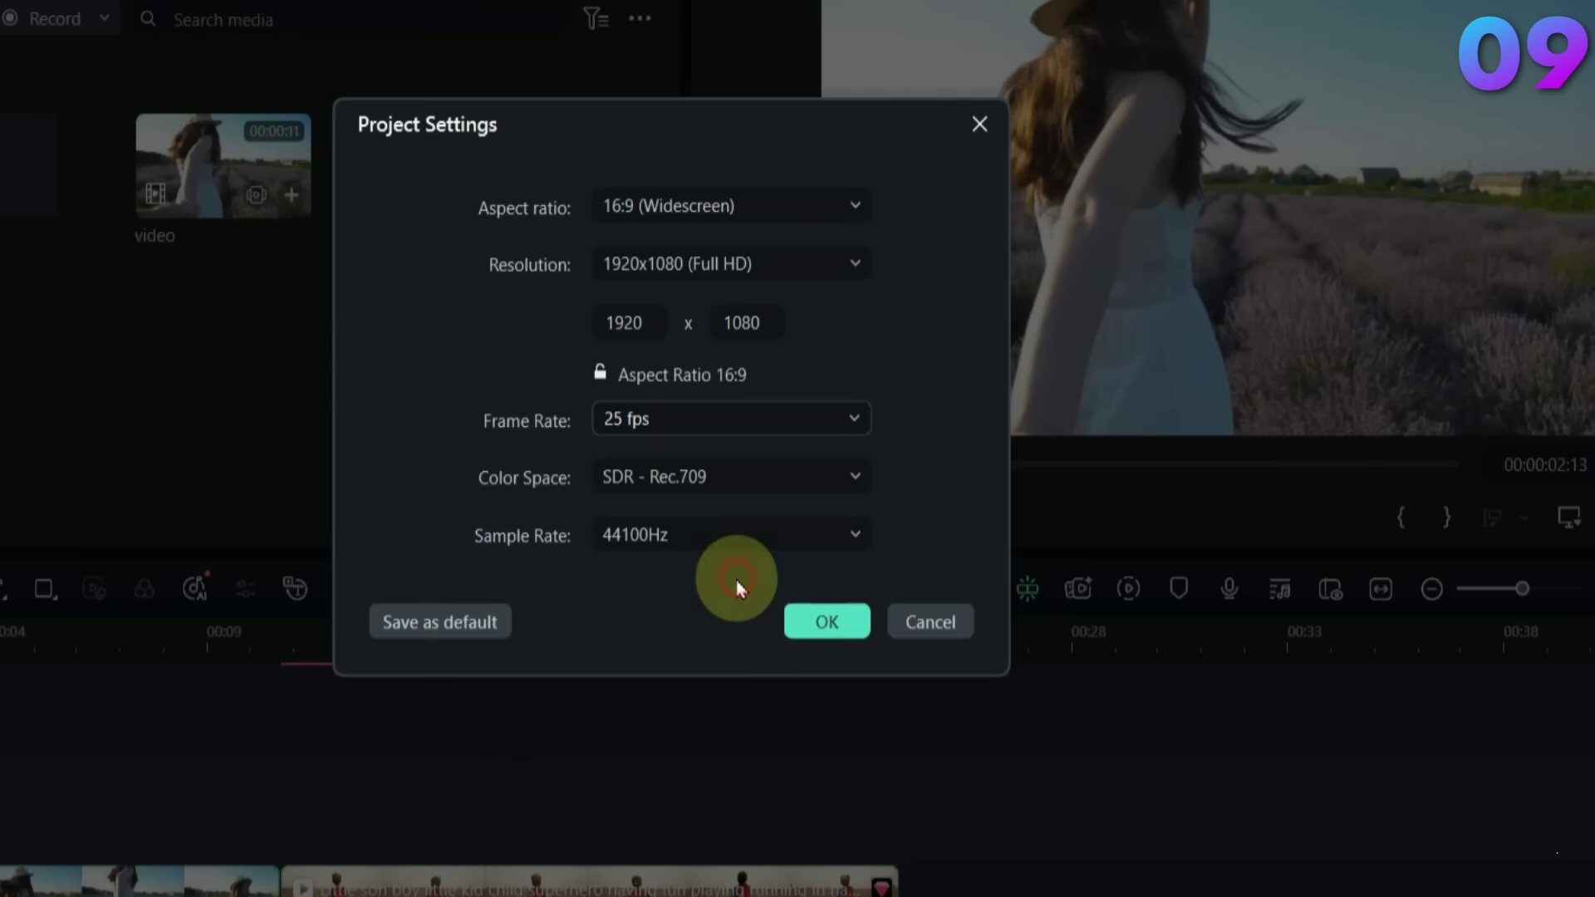
left_click(823, 621)
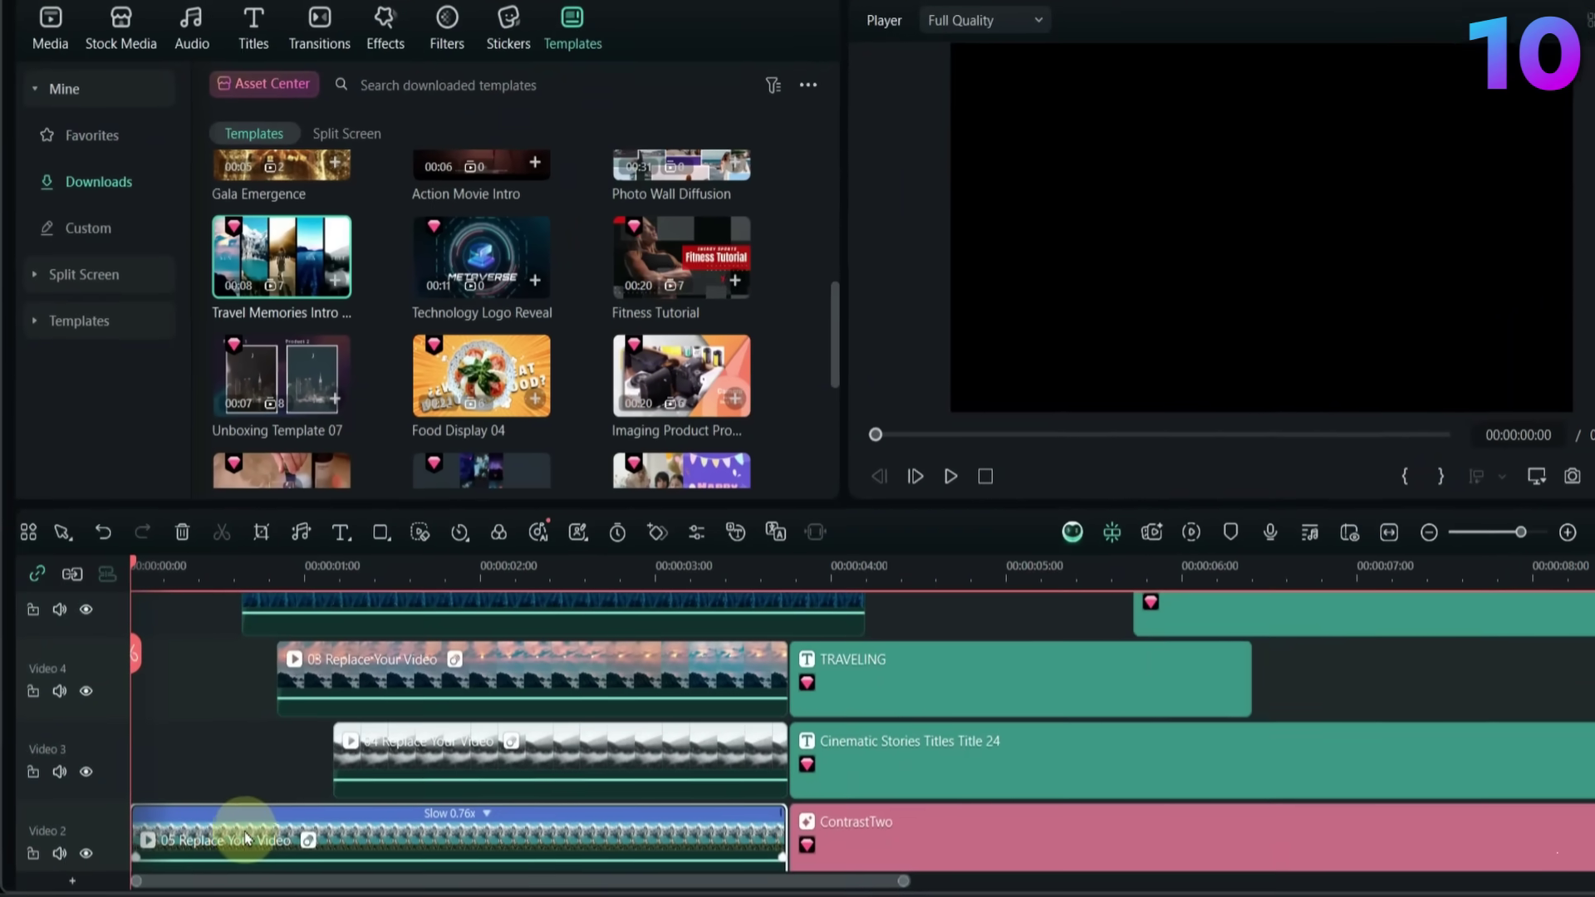
- Trim the end of the 02 Replace Your Video clip on Video 5 to the playhead
scroll(270, 831, "up", 3)
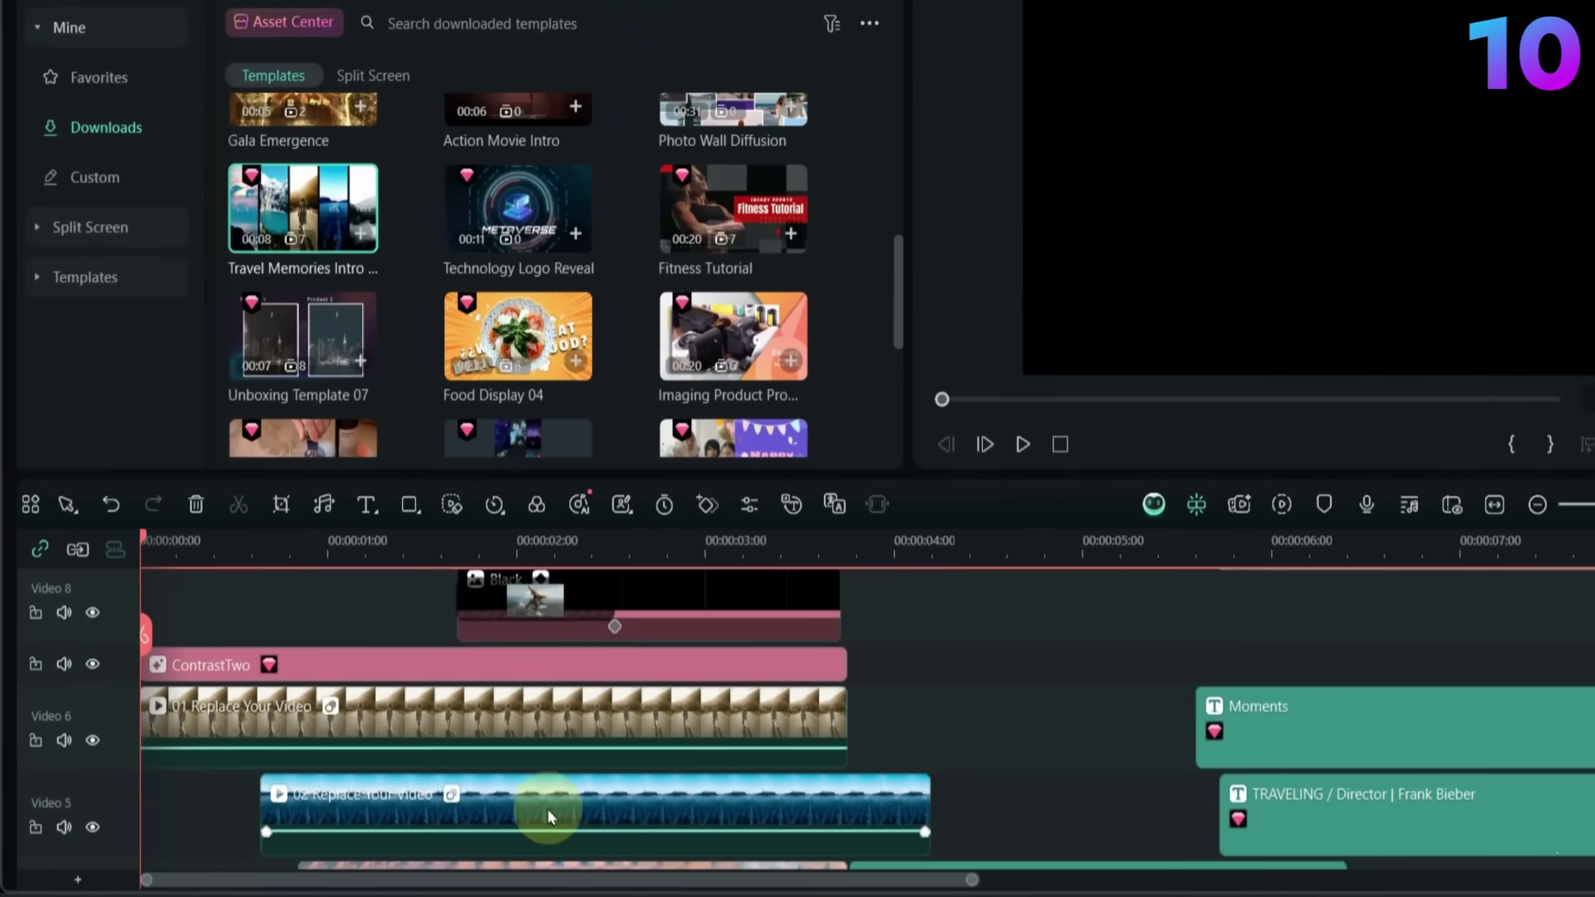
left_click(546, 809)
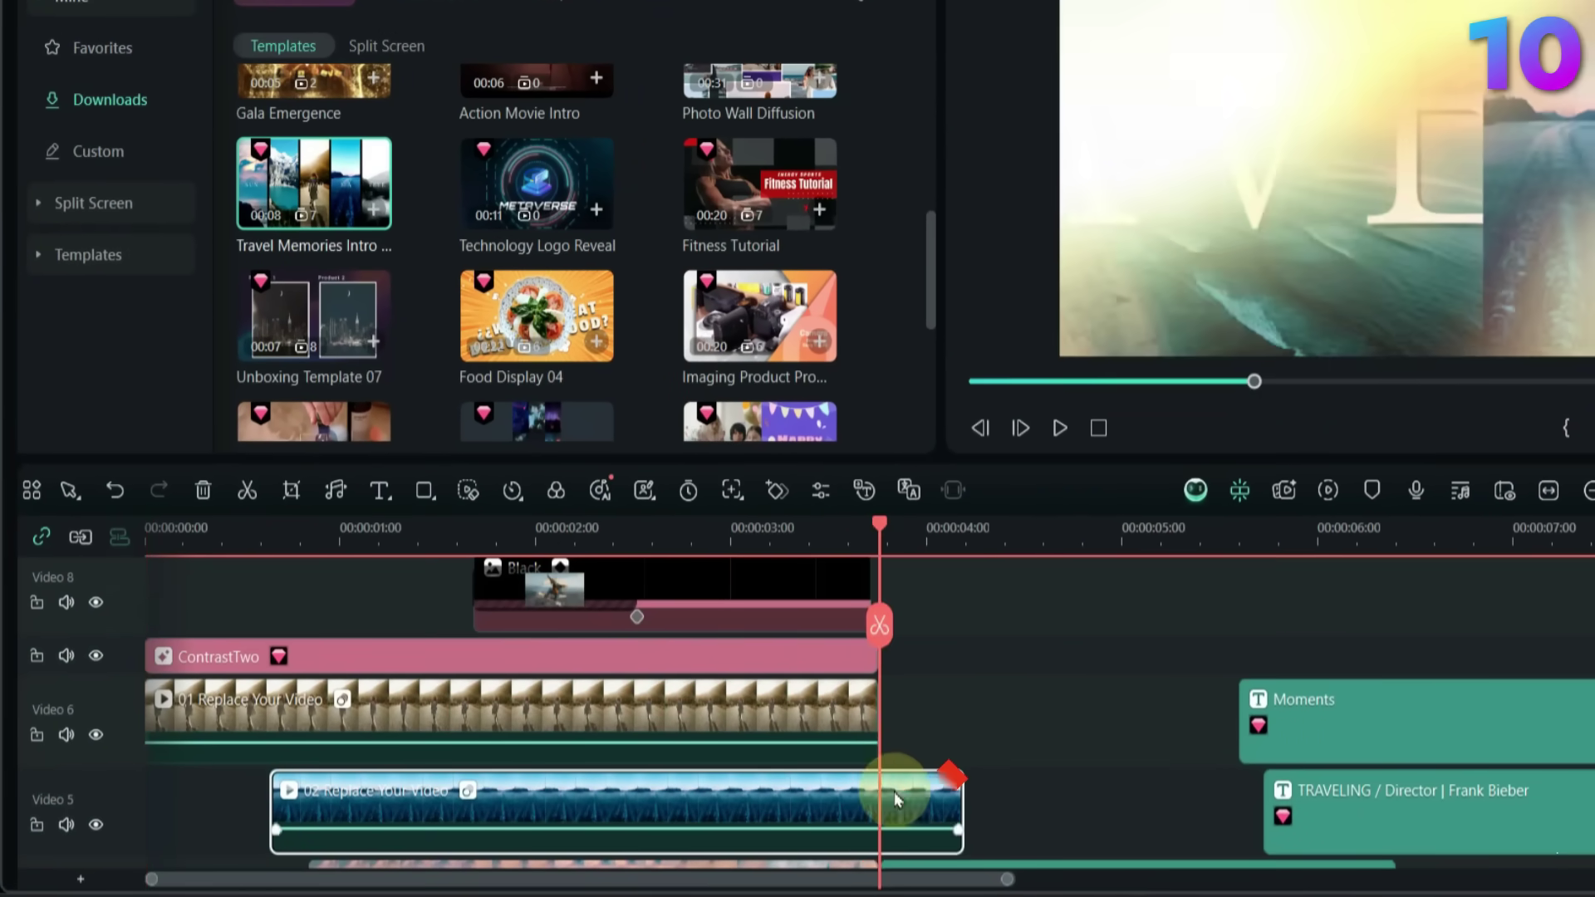
right_click(894, 791)
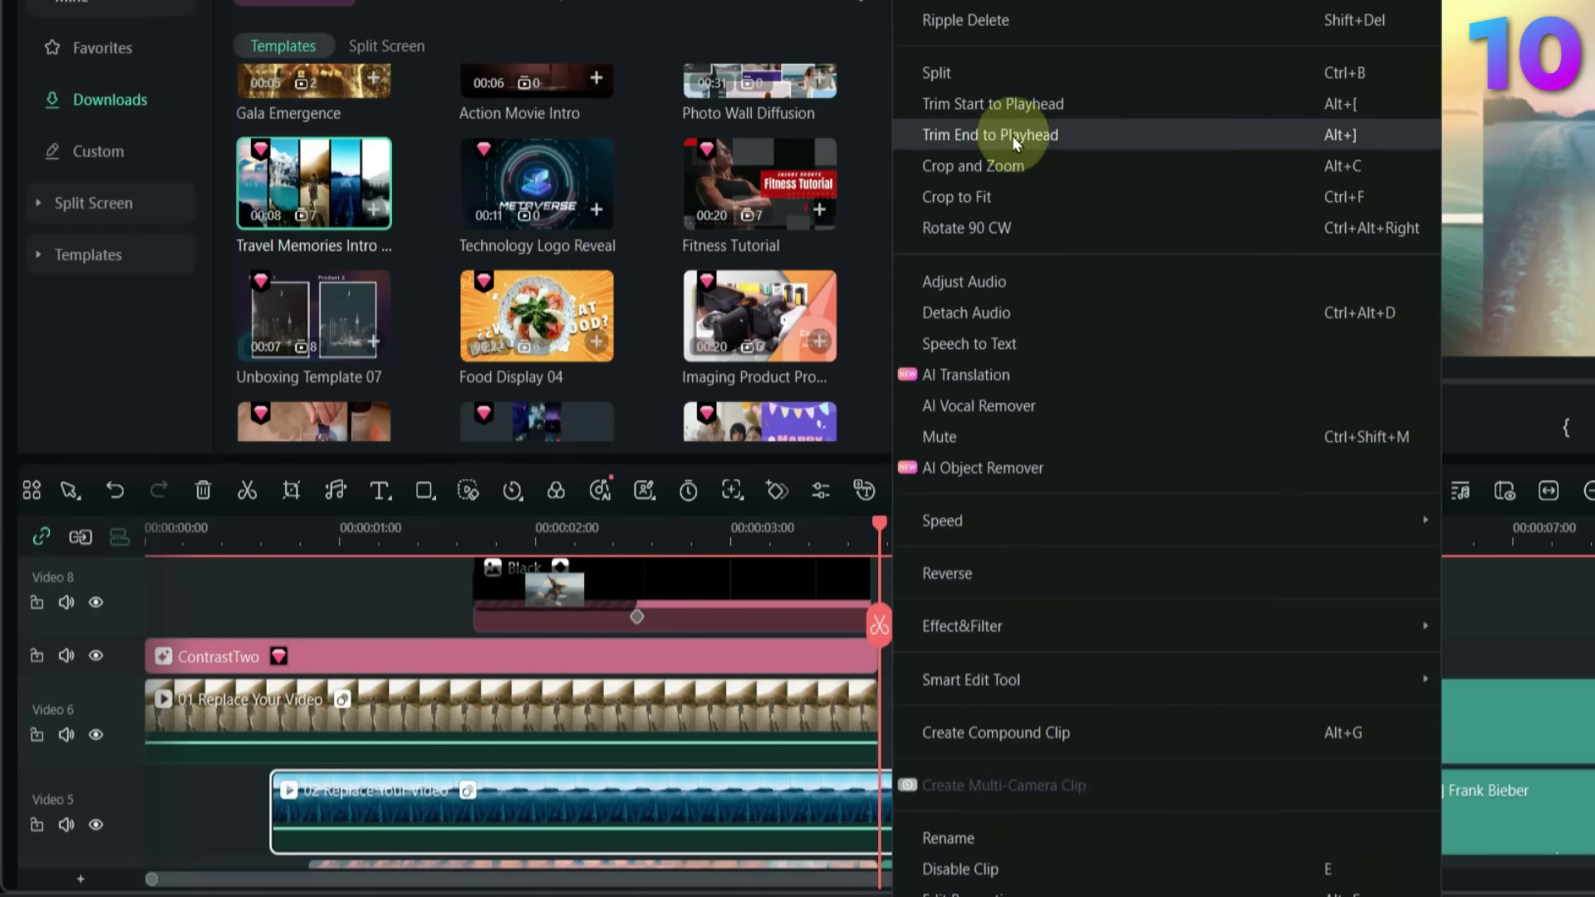
left_click(1092, 137)
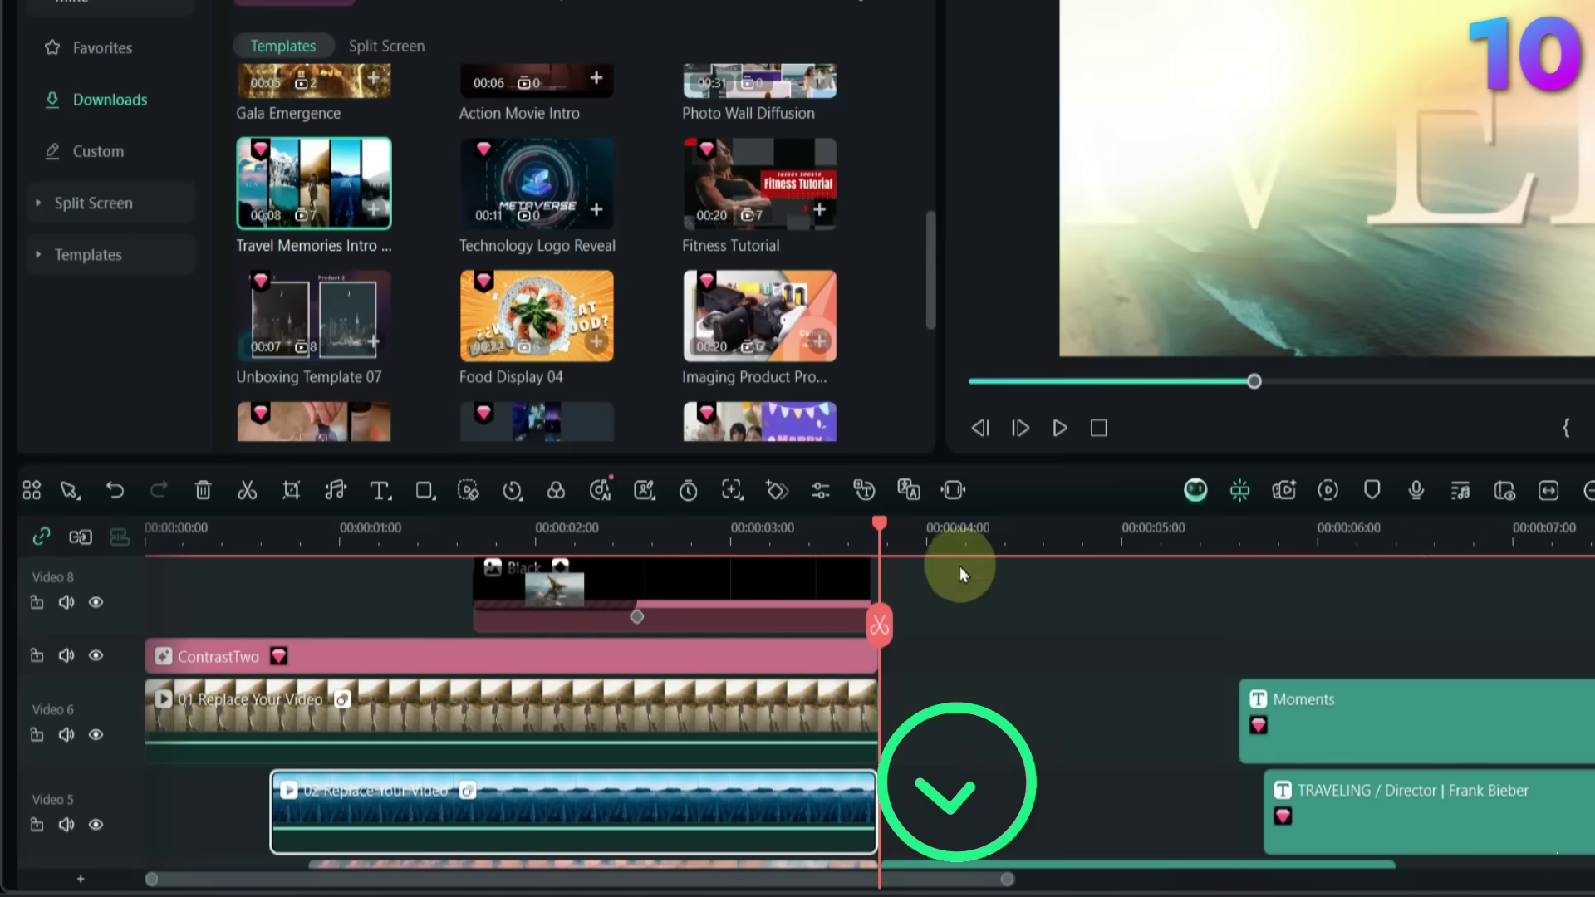
- Trim the start of the 05 Replace Your Video clip to a new playhead position
scroll(413, 822, "down", 4)
left_click(424, 542)
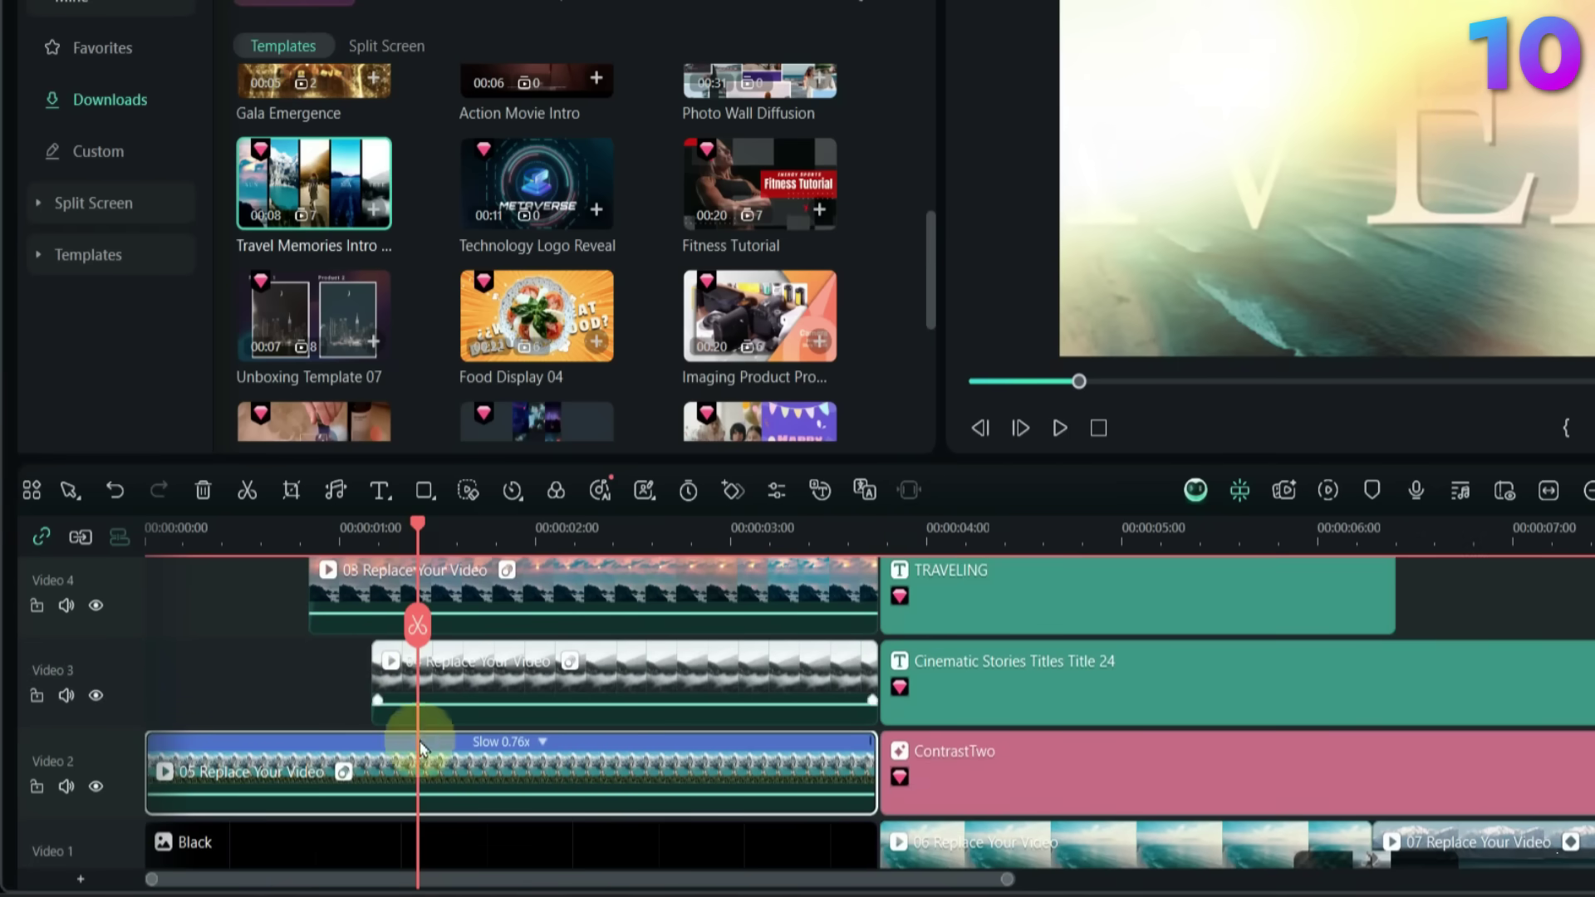
right_click(406, 779)
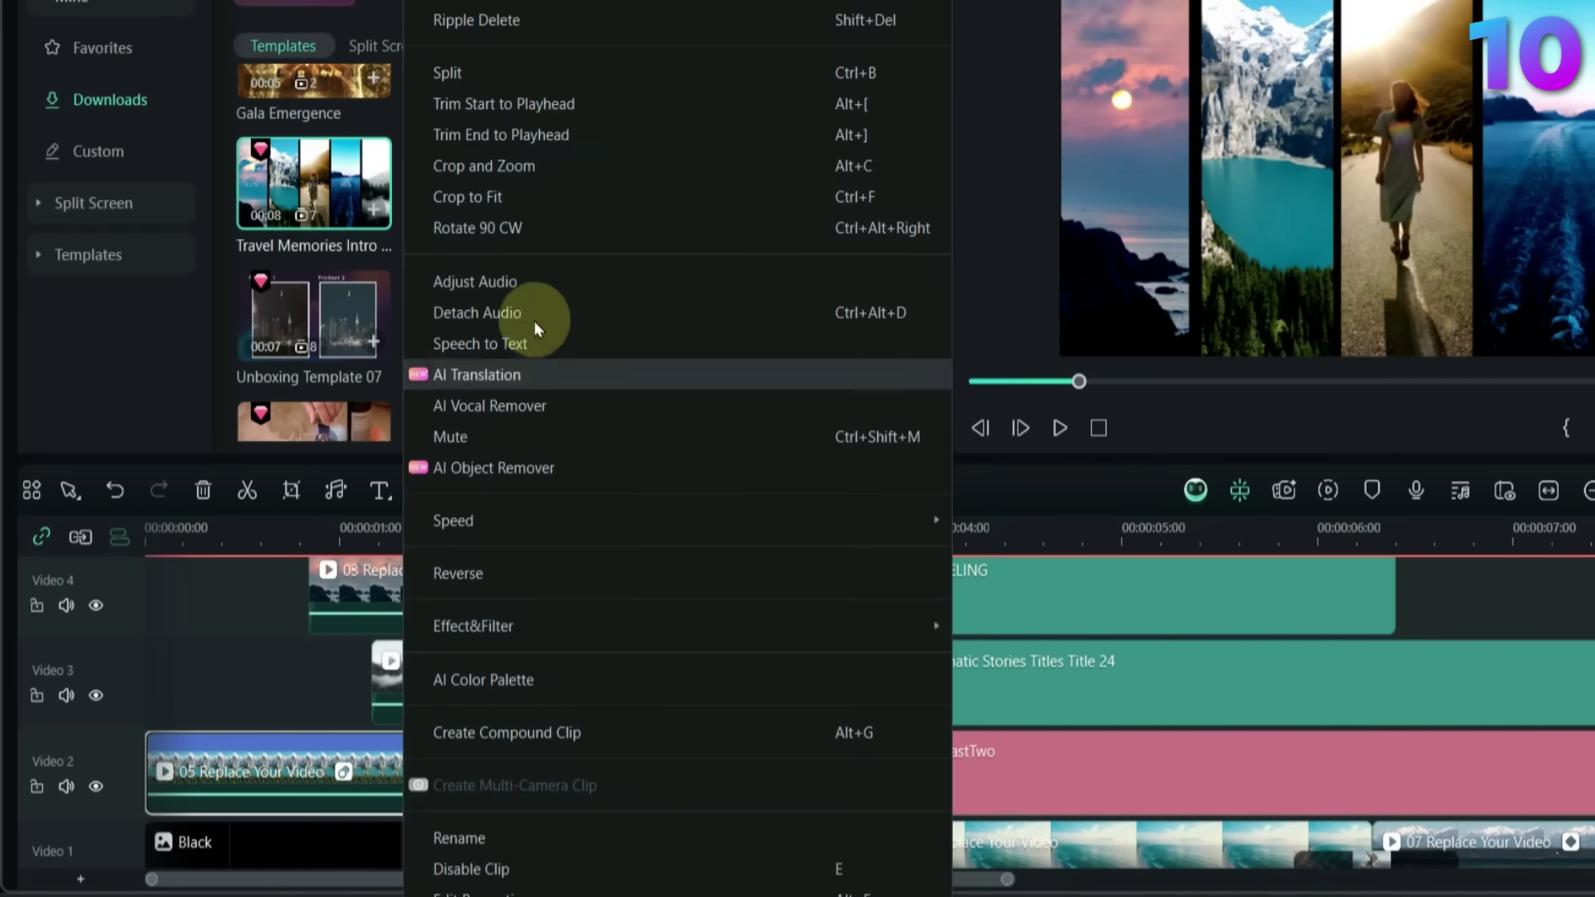
left_click(520, 117)
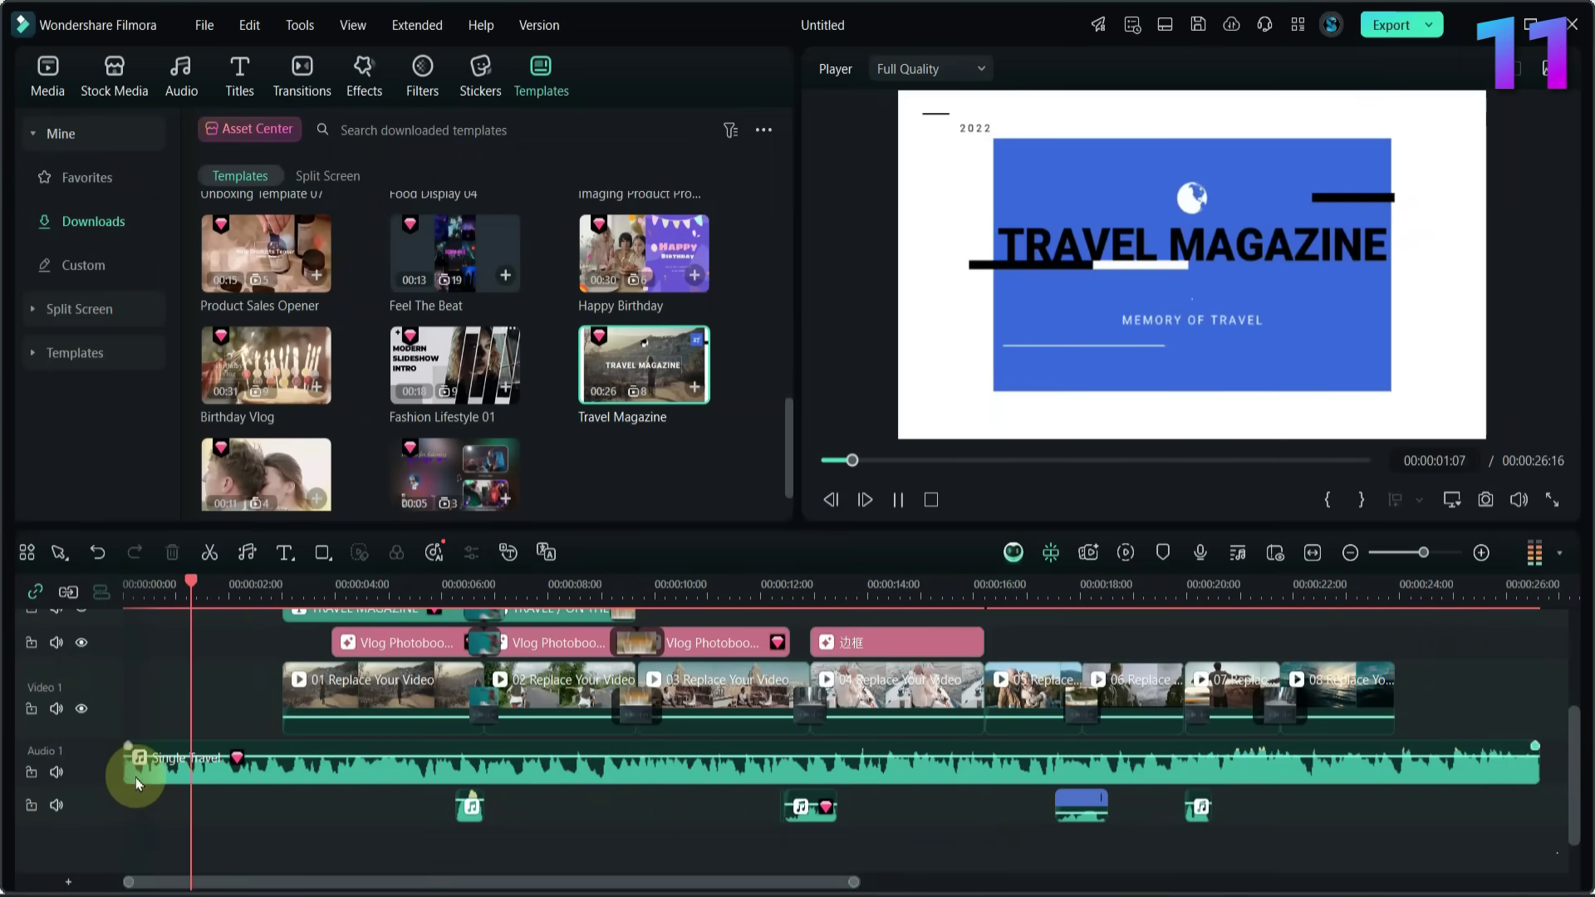
- Set the Single Travel music to a 3.00 s fade-in and a 3.32 s fade-out, then play back to check
left_click(1495, 586)
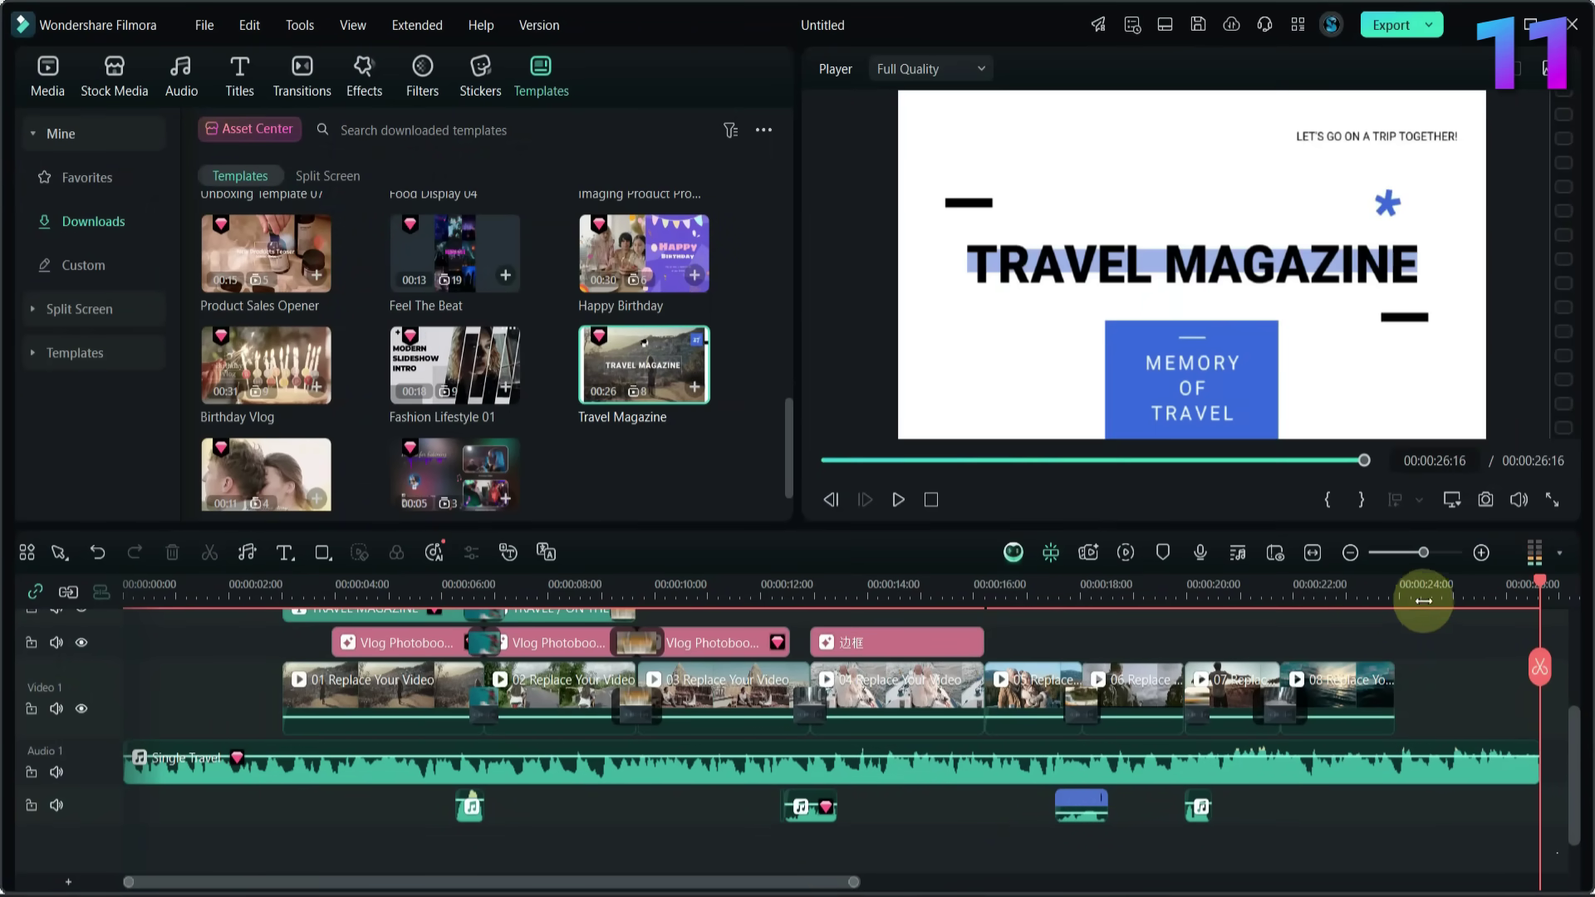
key("space")
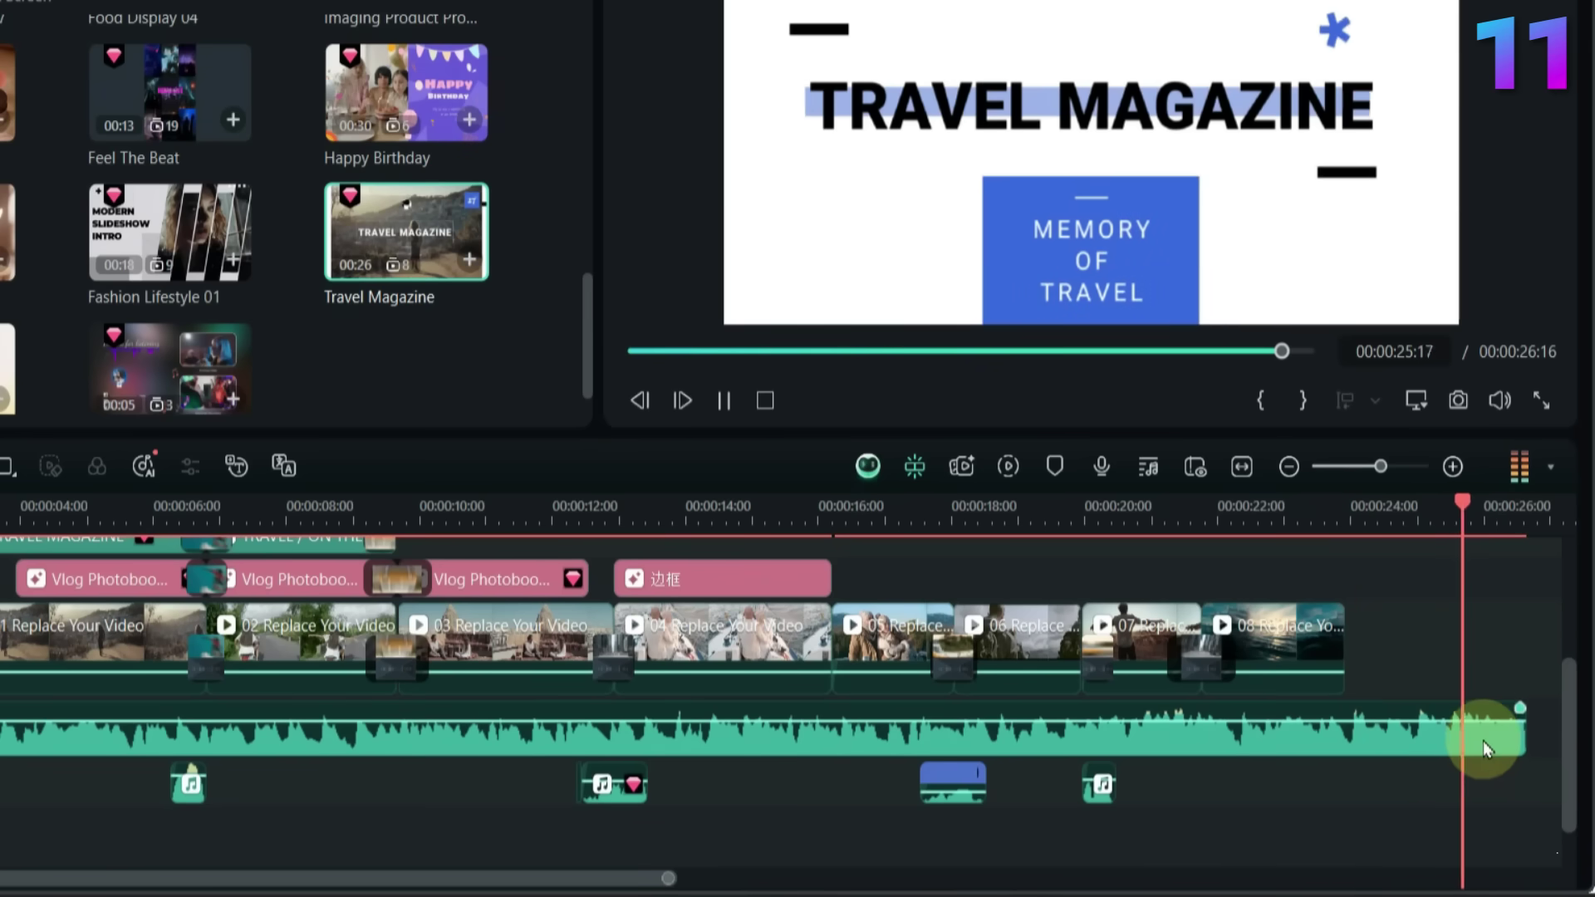
double_click(1394, 748)
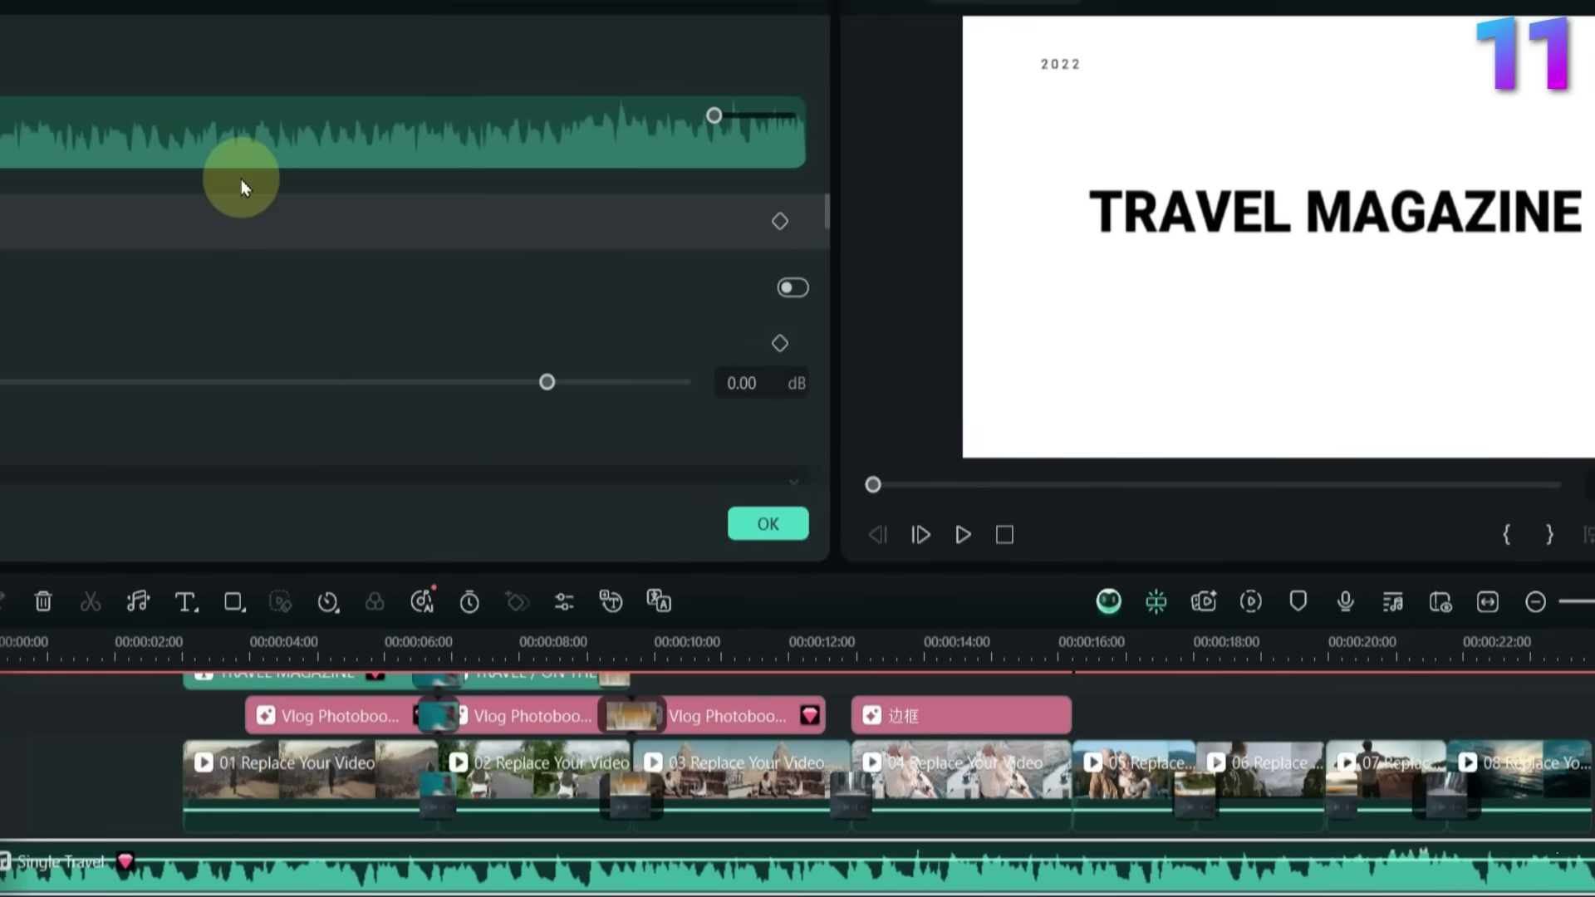
scroll(318, 313, "down", 3)
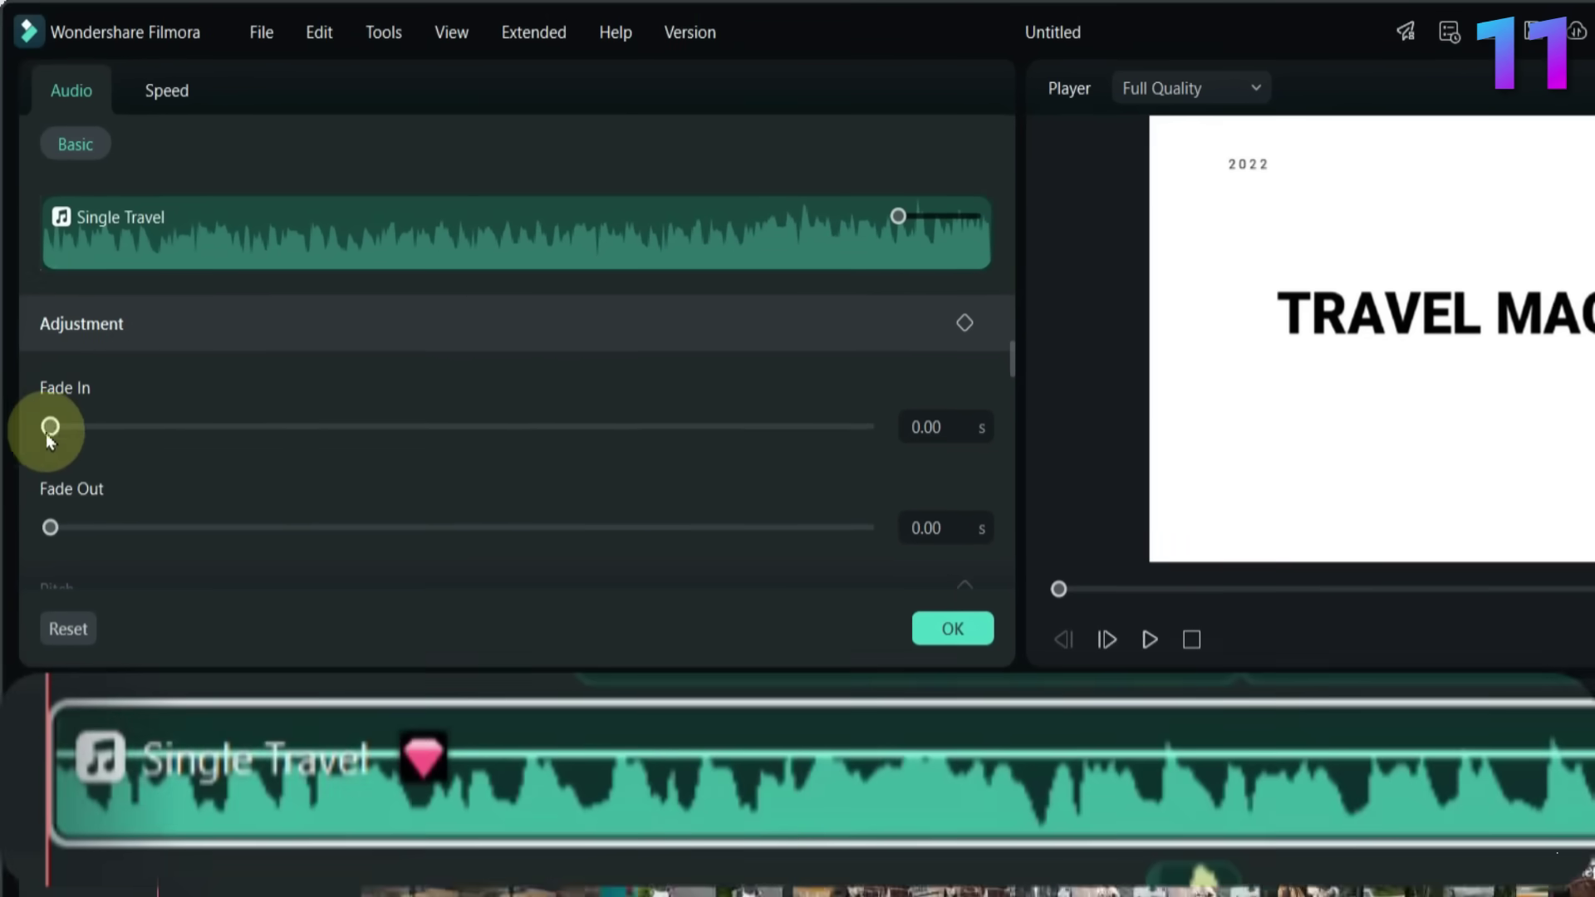
left_click_drag(50, 427, 148, 427)
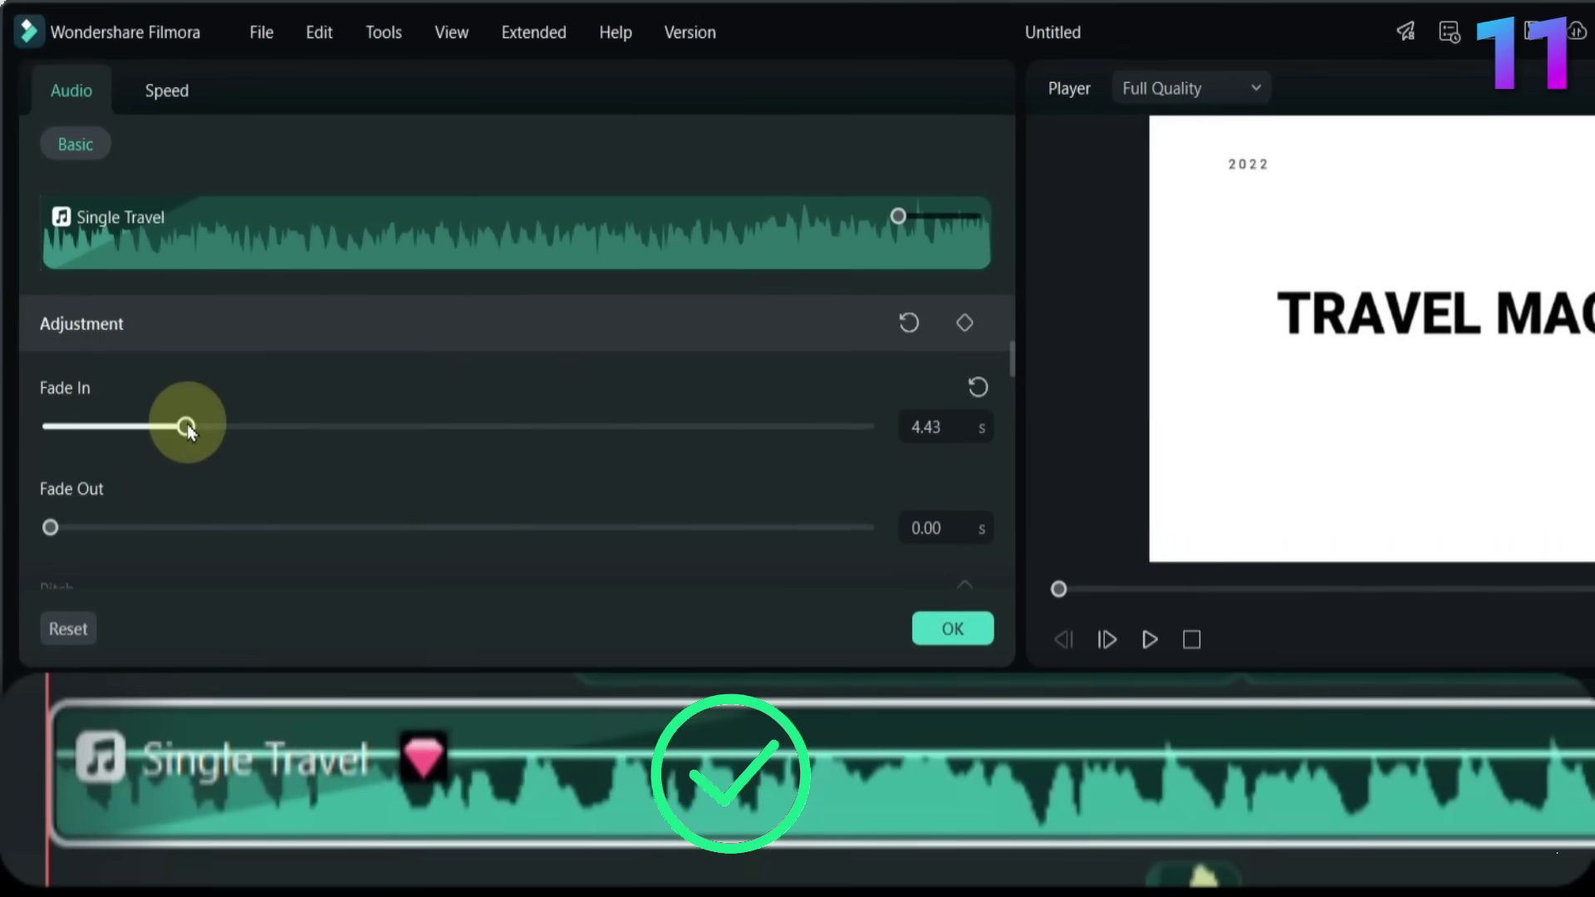
left_click_drag(50, 527, 196, 528)
left_click_drag(818, 731, 600, 720)
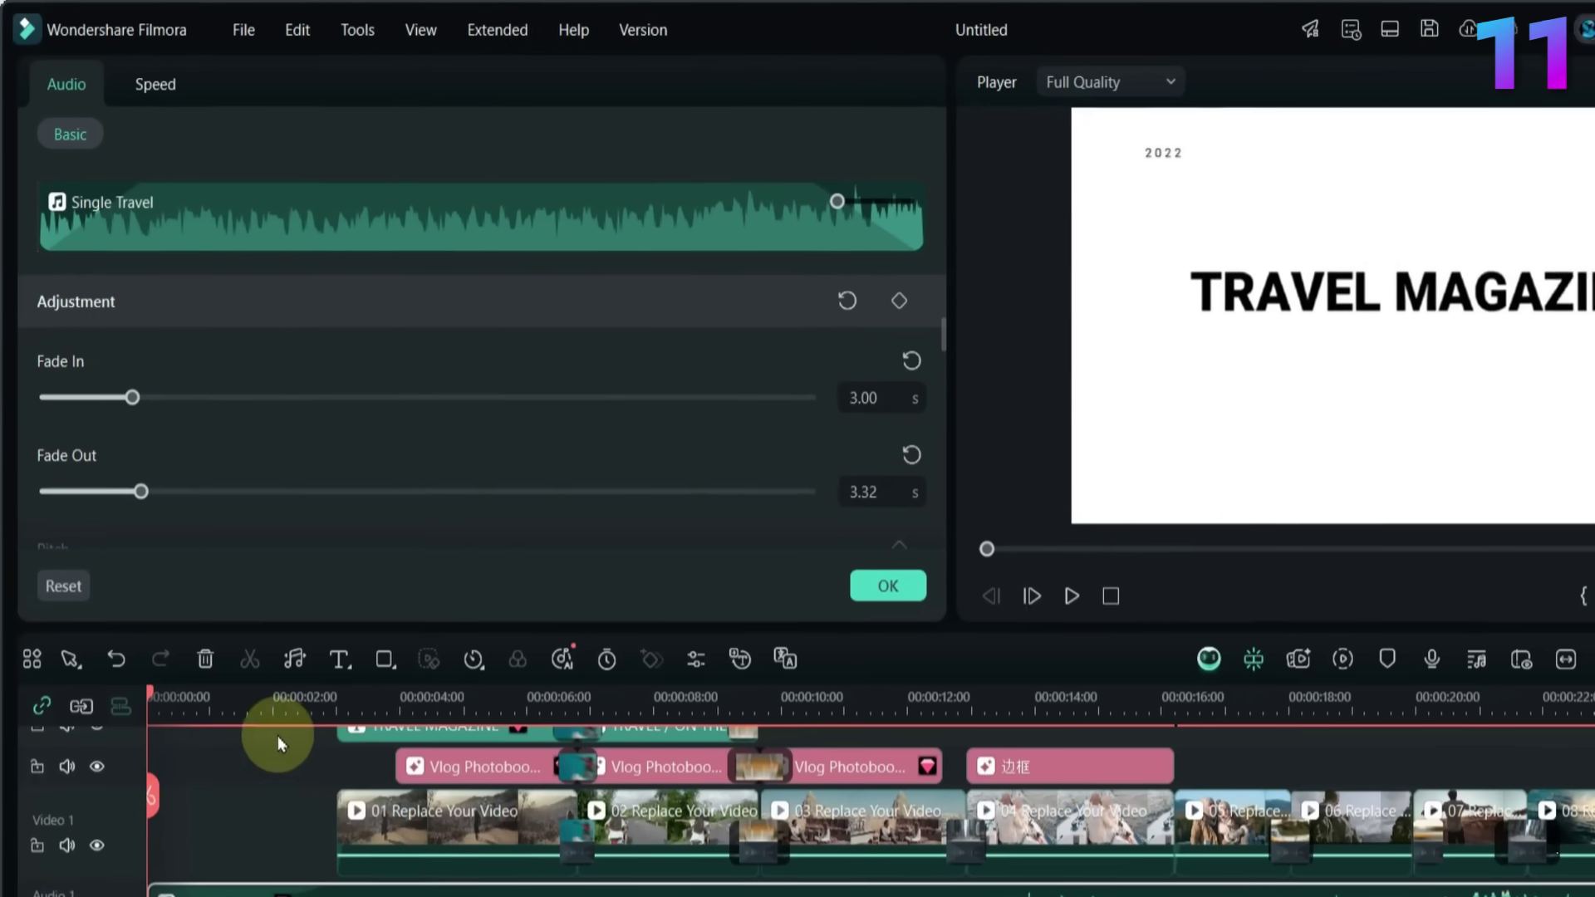
key("space")
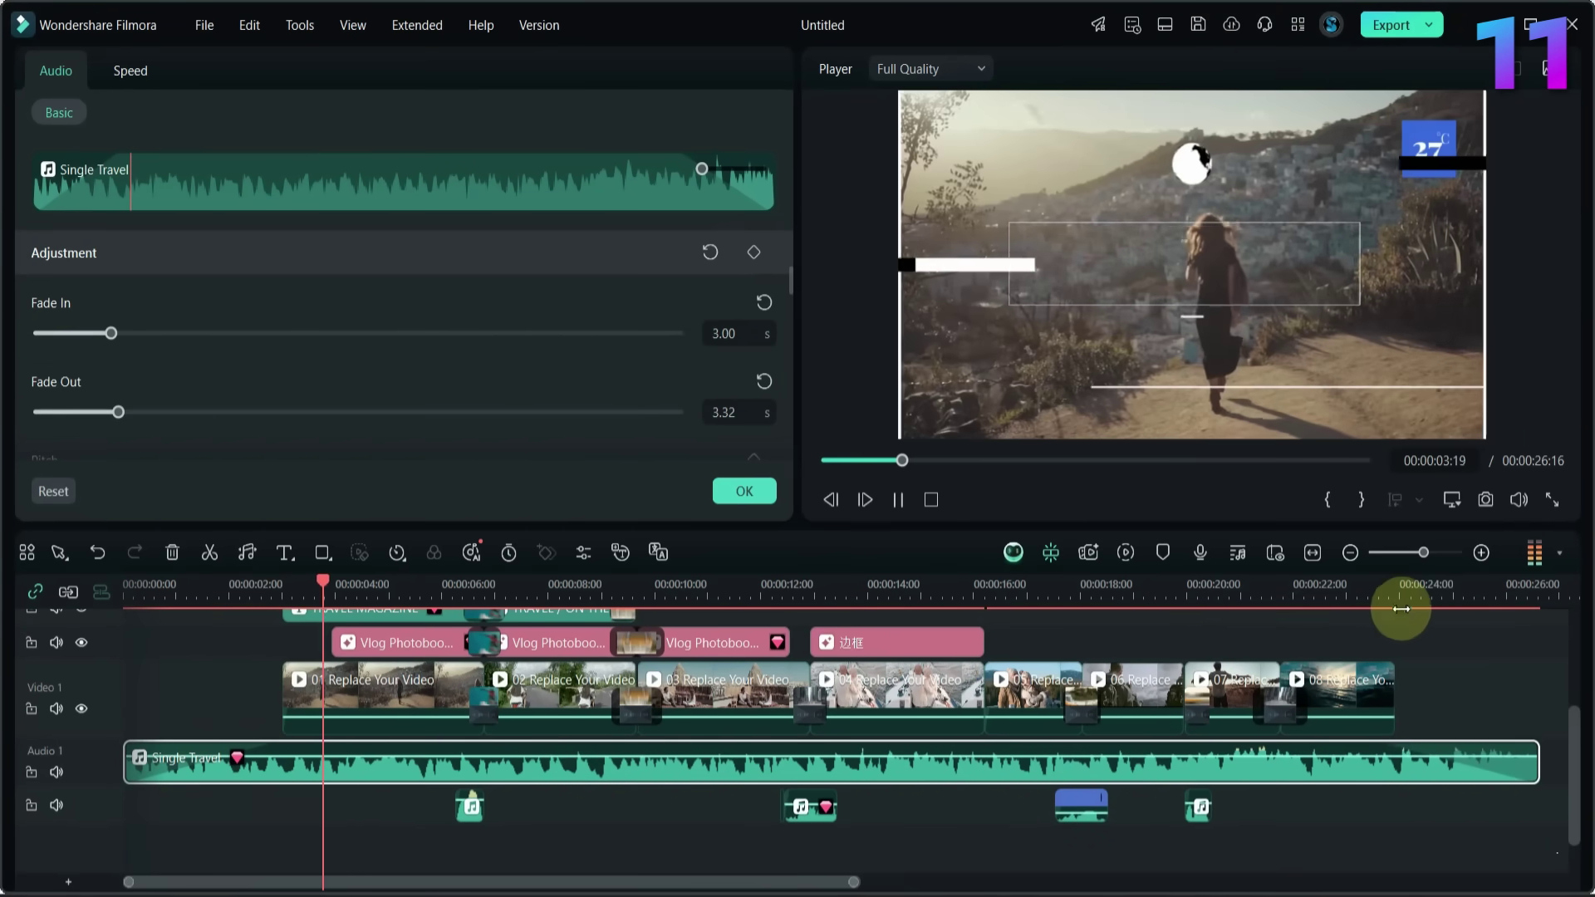
left_click(1333, 584)
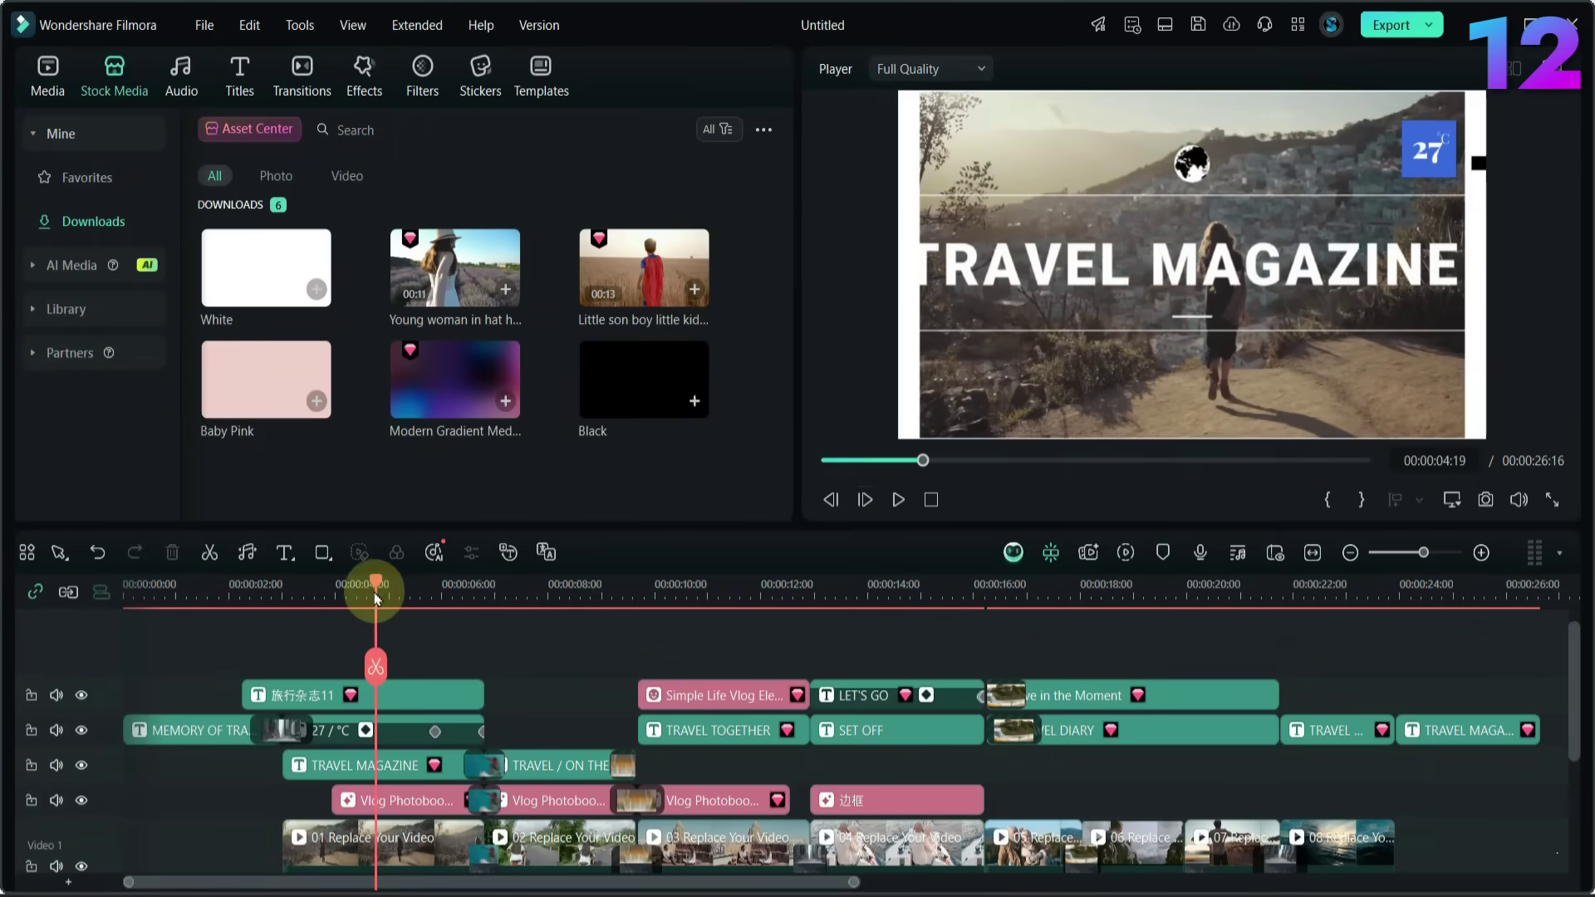
- Reduce the TRAVEL MAGAZINE title's Transform Scale from 164% to 128%
left_click_drag(376, 596, 456, 648)
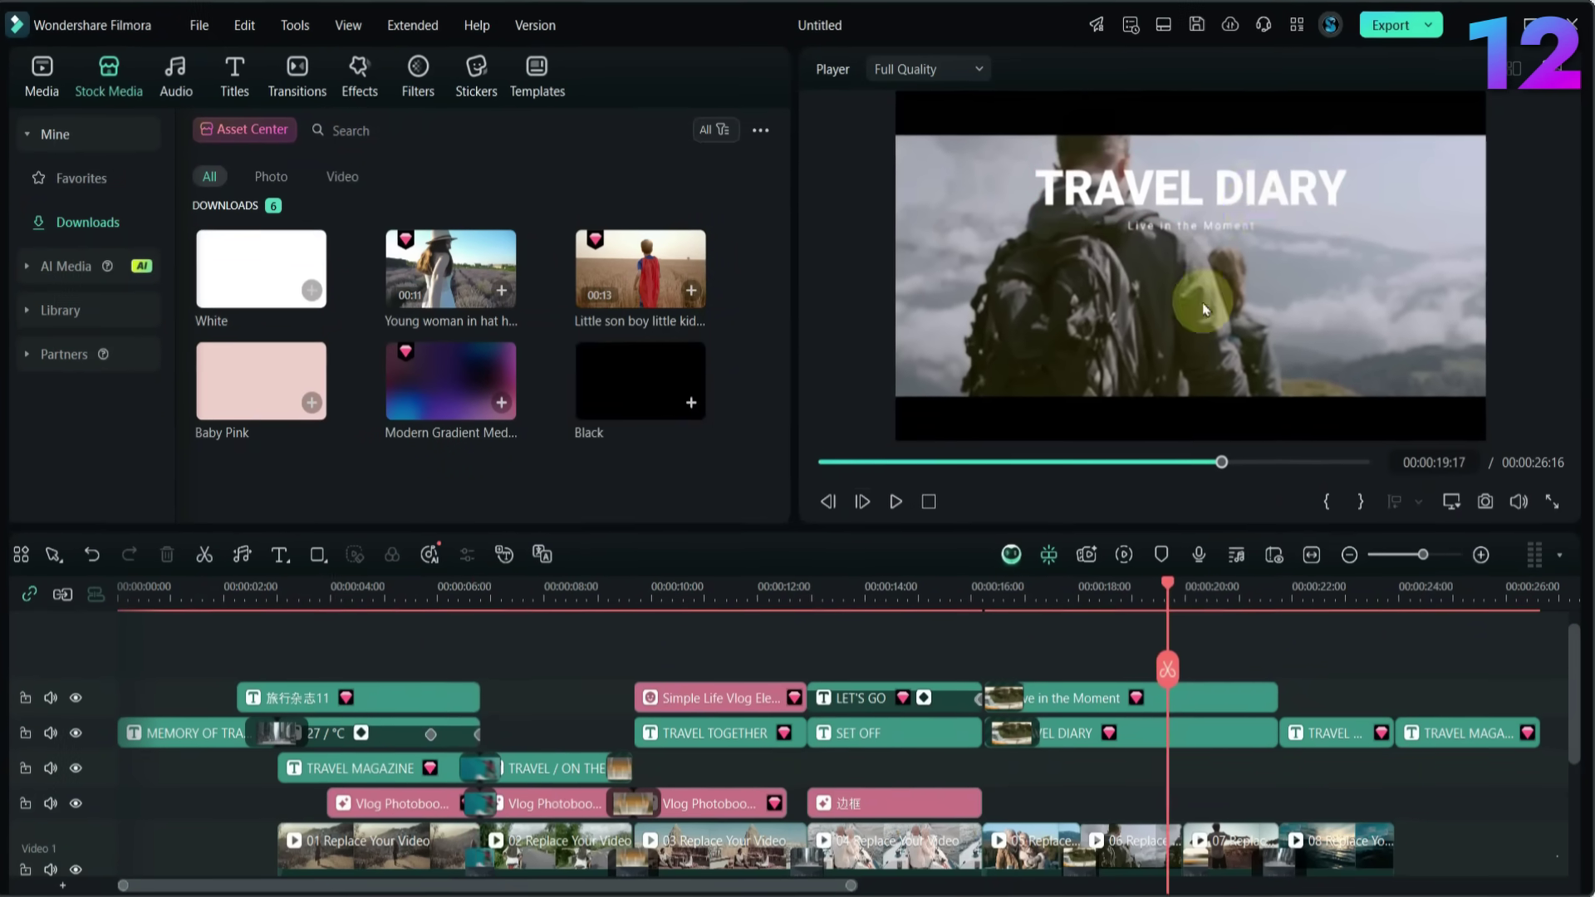
left_click(1205, 231)
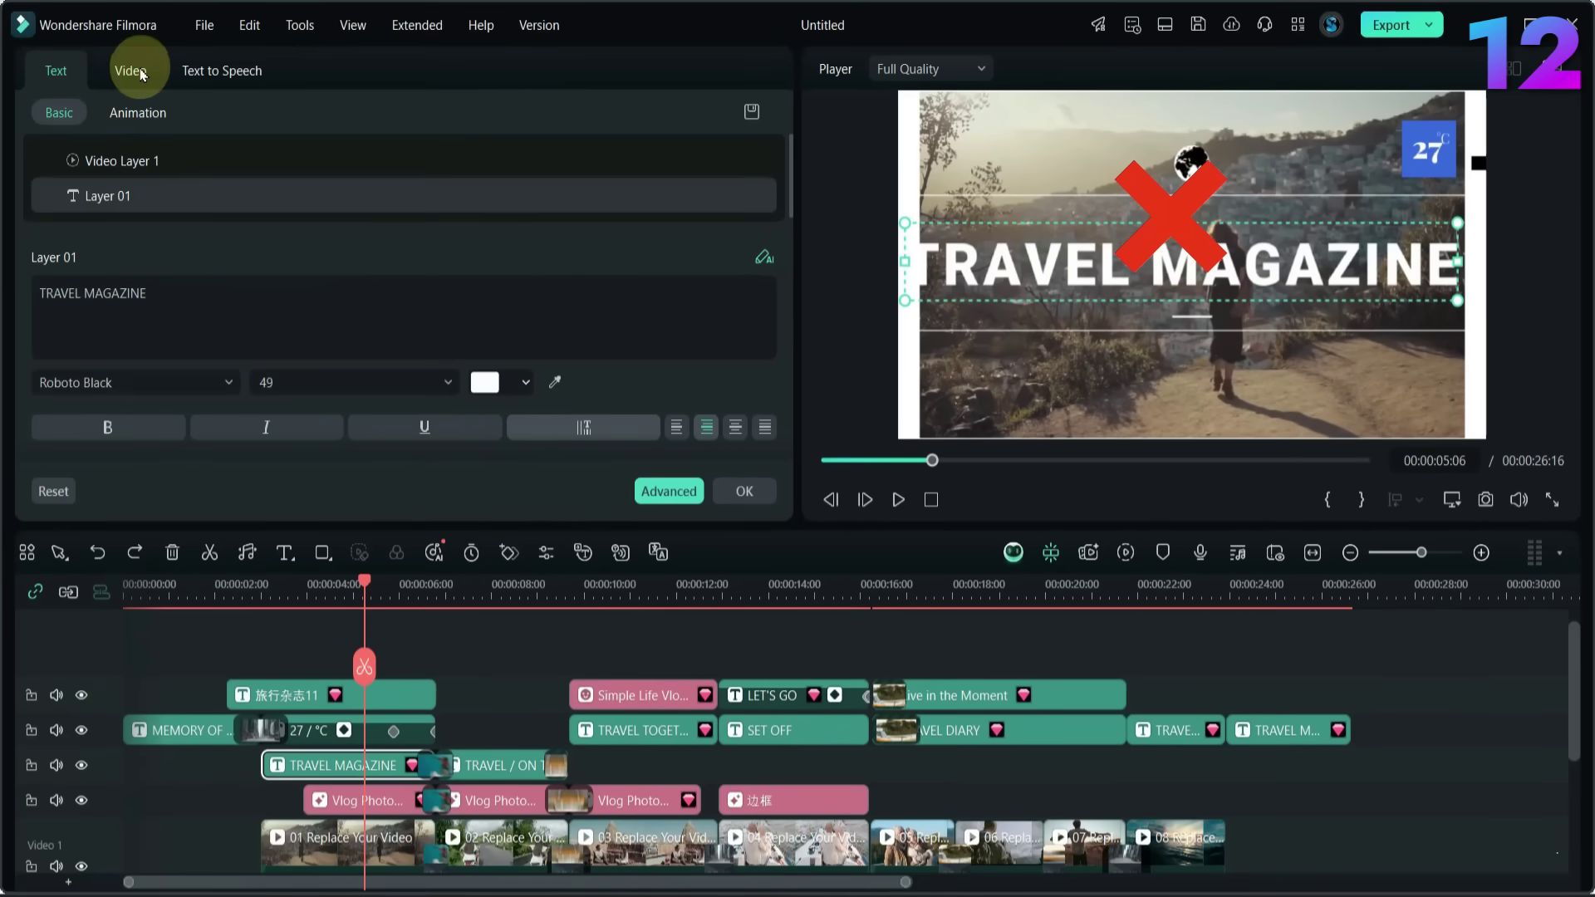
left_click(131, 70)
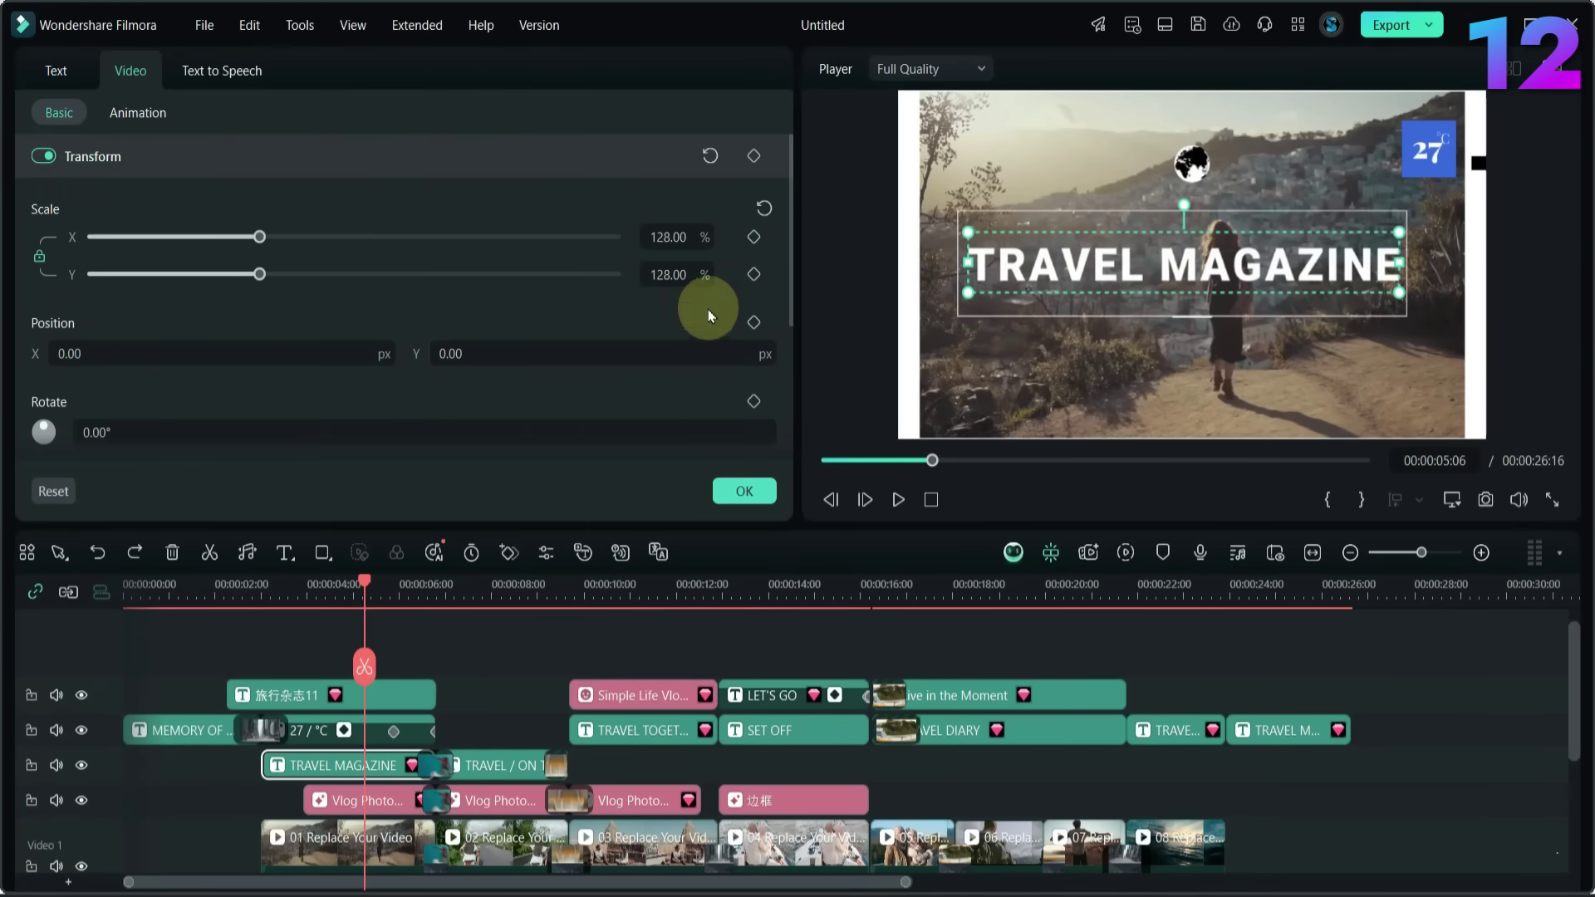
left_click(260, 586)
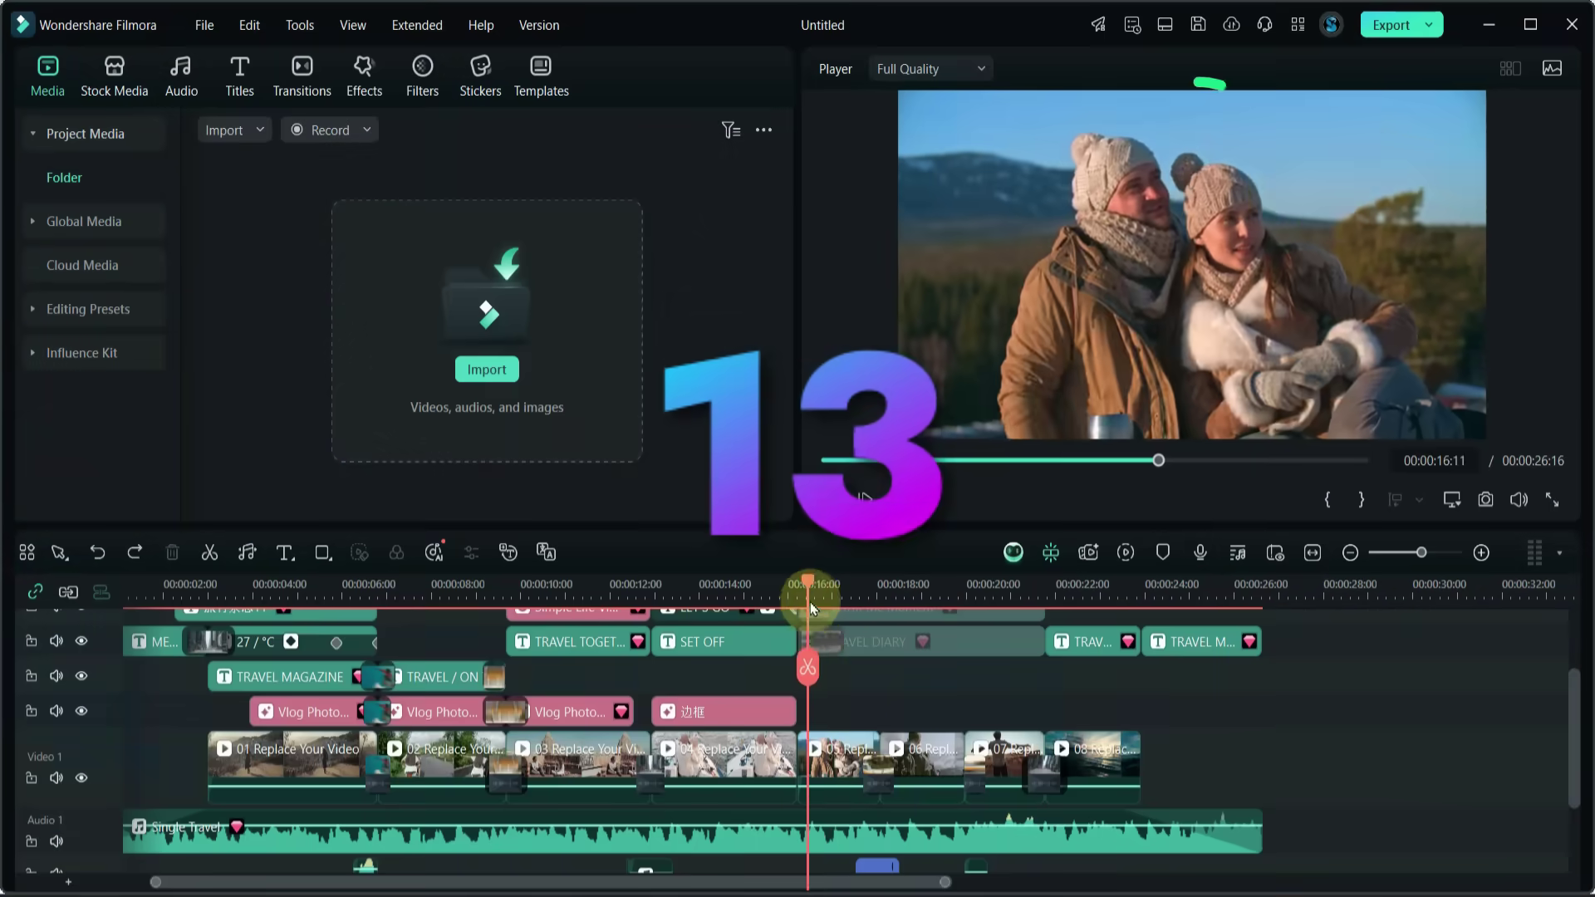
- Apply the SLog 709 Style LUT preset to the snowy couple clip near 17 seconds
left_click_drag(811, 592, 846, 639)
double_click(832, 758)
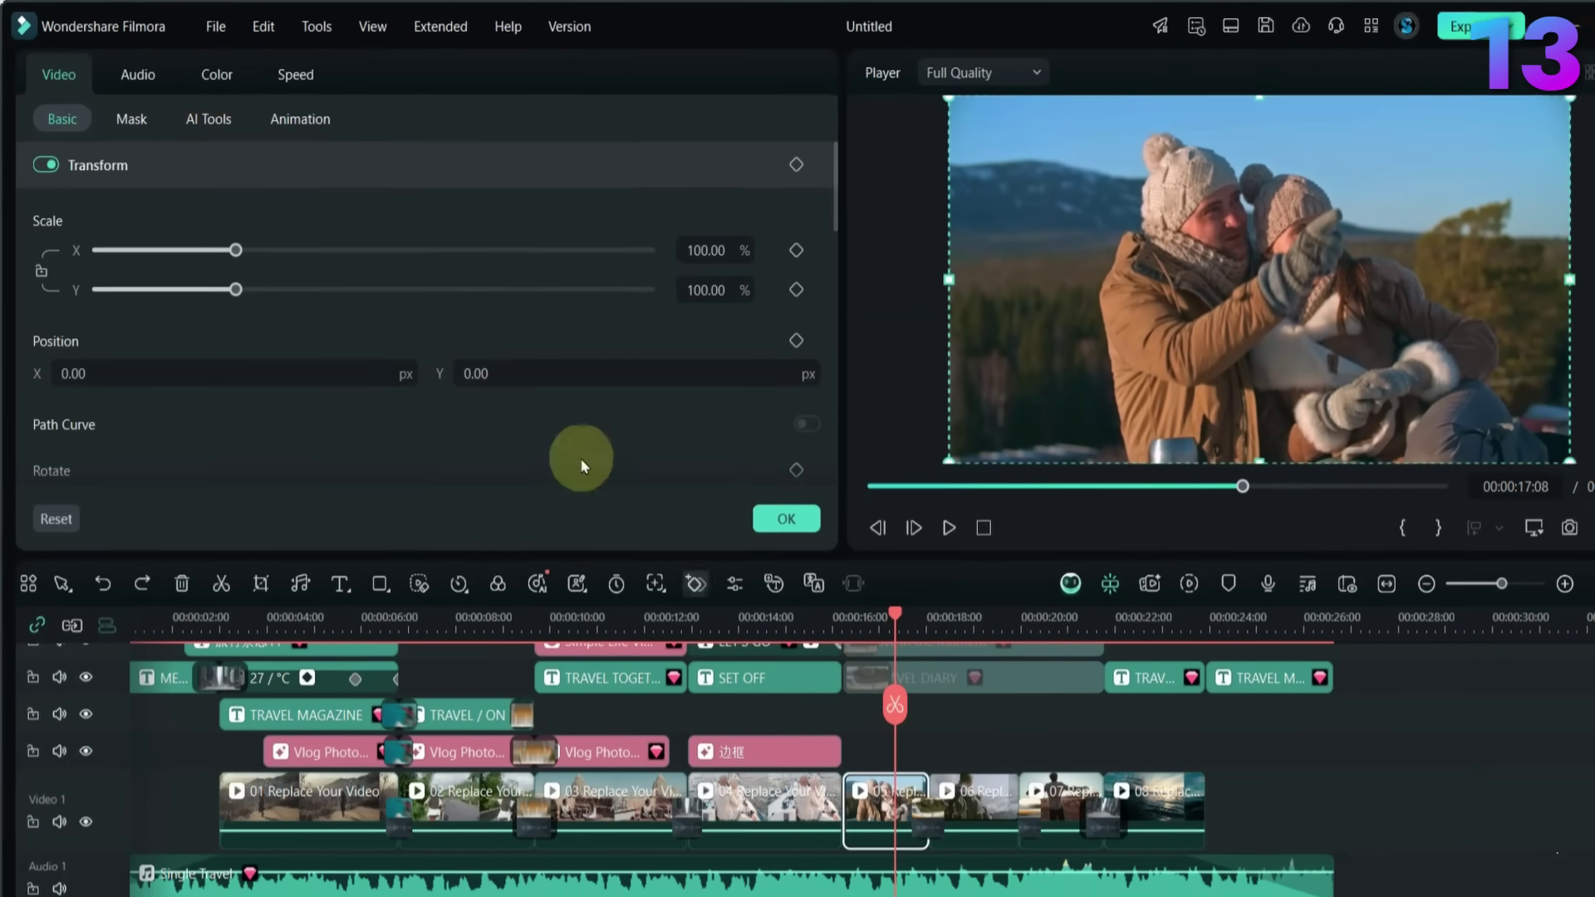
left_click(199, 79)
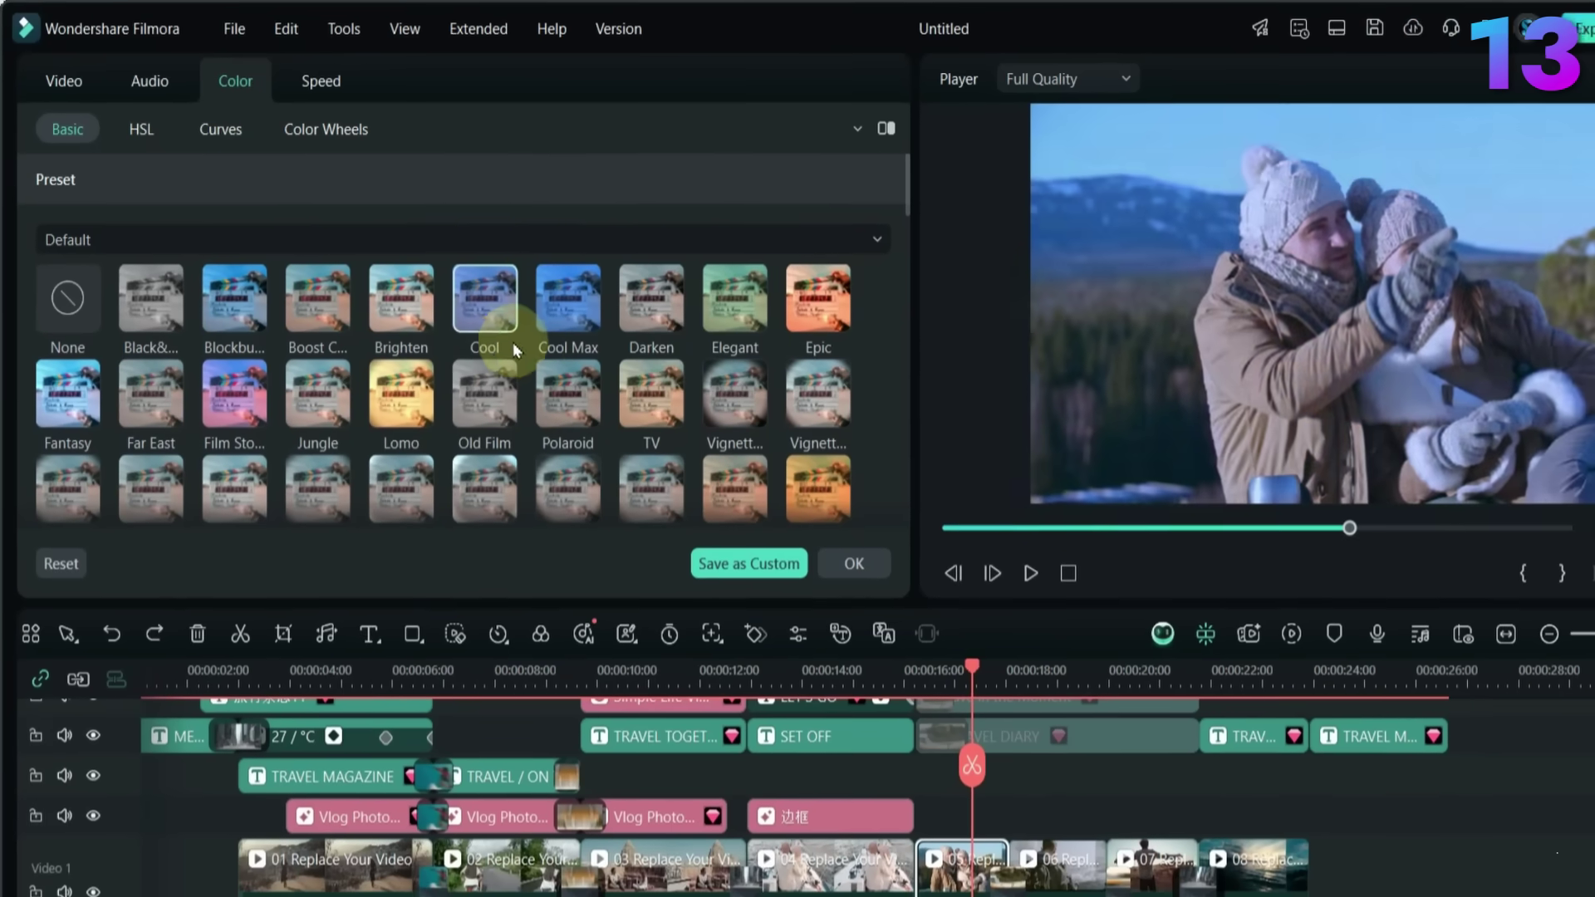
scroll(498, 399, "down", 5)
left_click(466, 439)
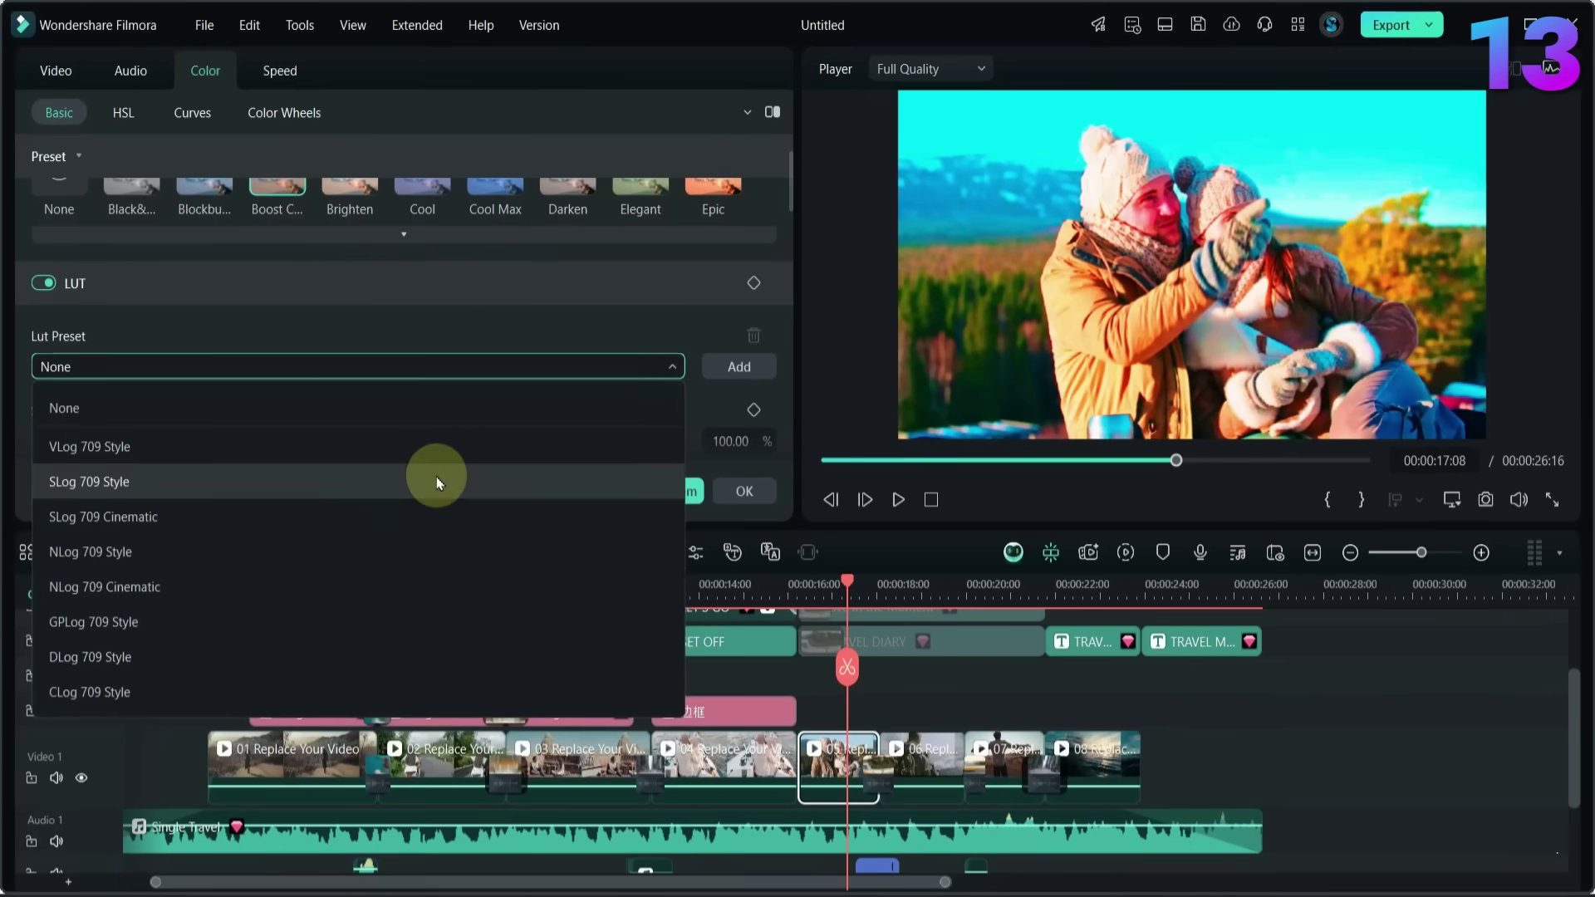
left_click(467, 500)
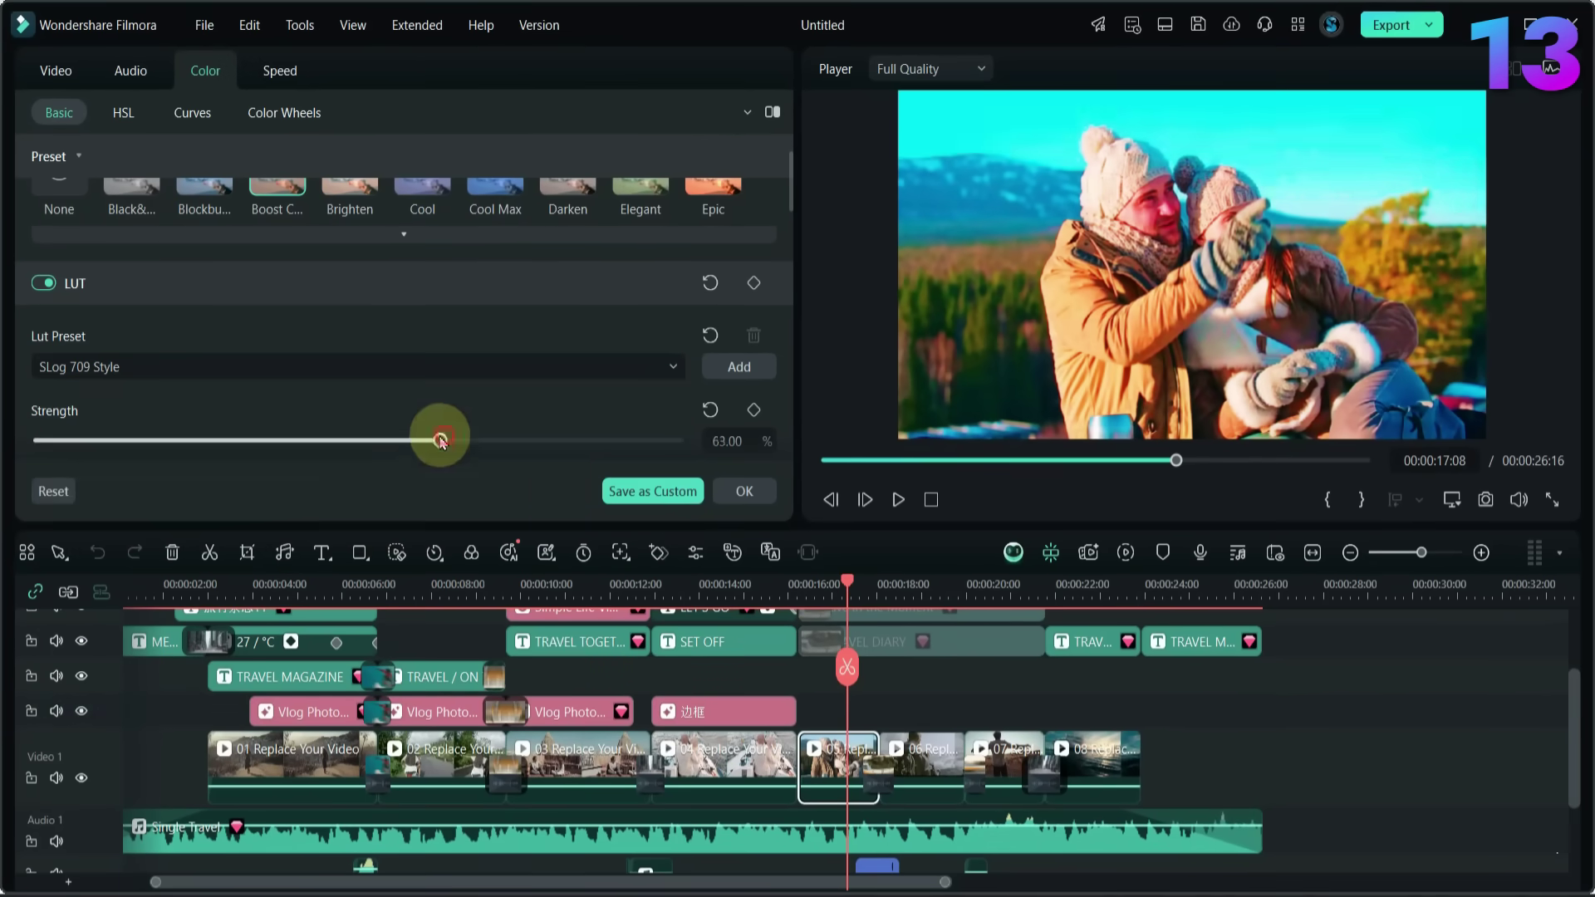
- Lower the LUT strength, tweak brightness and saturation, and set contrast to -32, then play back
left_click_drag(397, 453, 171, 473)
scroll(332, 373, "down", 3)
mouse_move(358, 331)
left_mouse_down()
mouse_move(420, 333)
mouse_move(367, 333)
left_mouse_up()
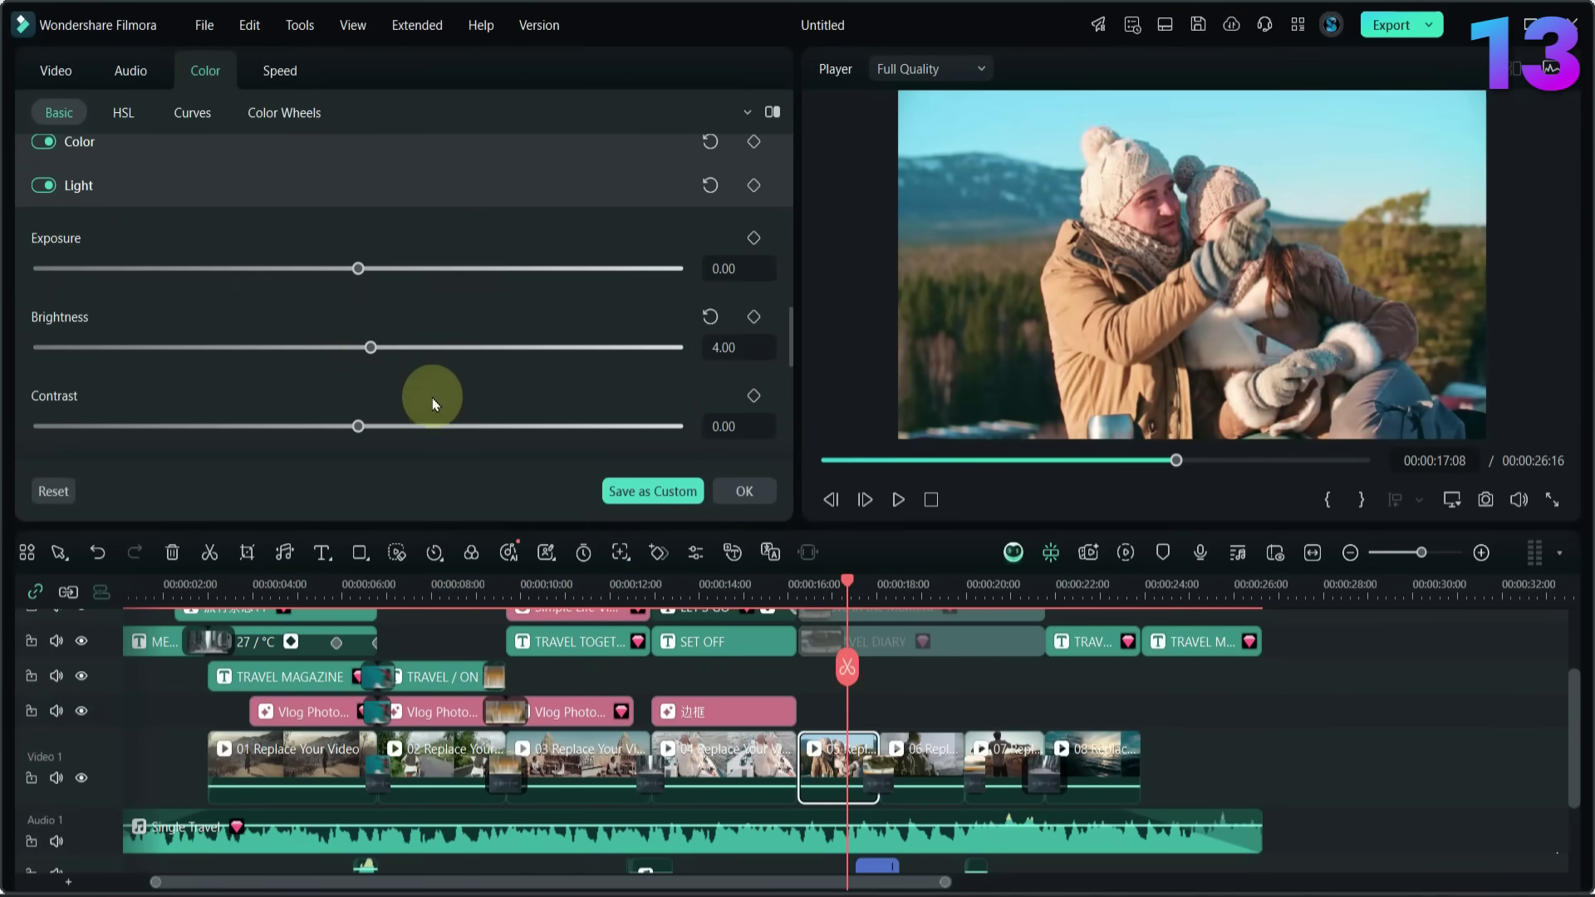
left_click_drag(432, 404, 226, 400)
scroll(371, 407, "up", 5)
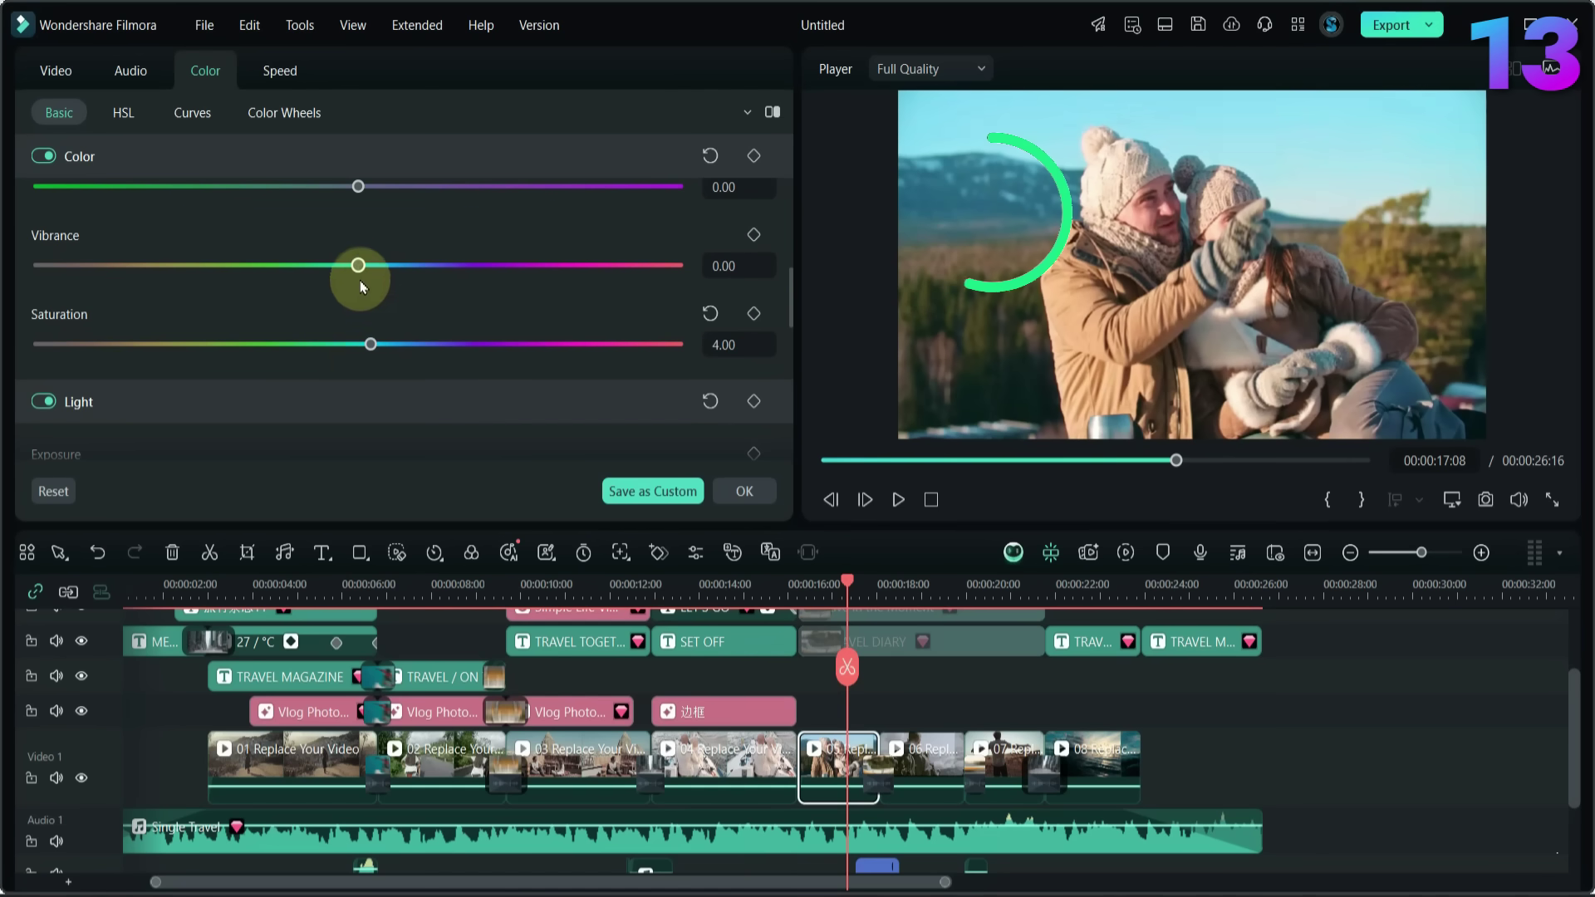
scroll(378, 305, "up", 5)
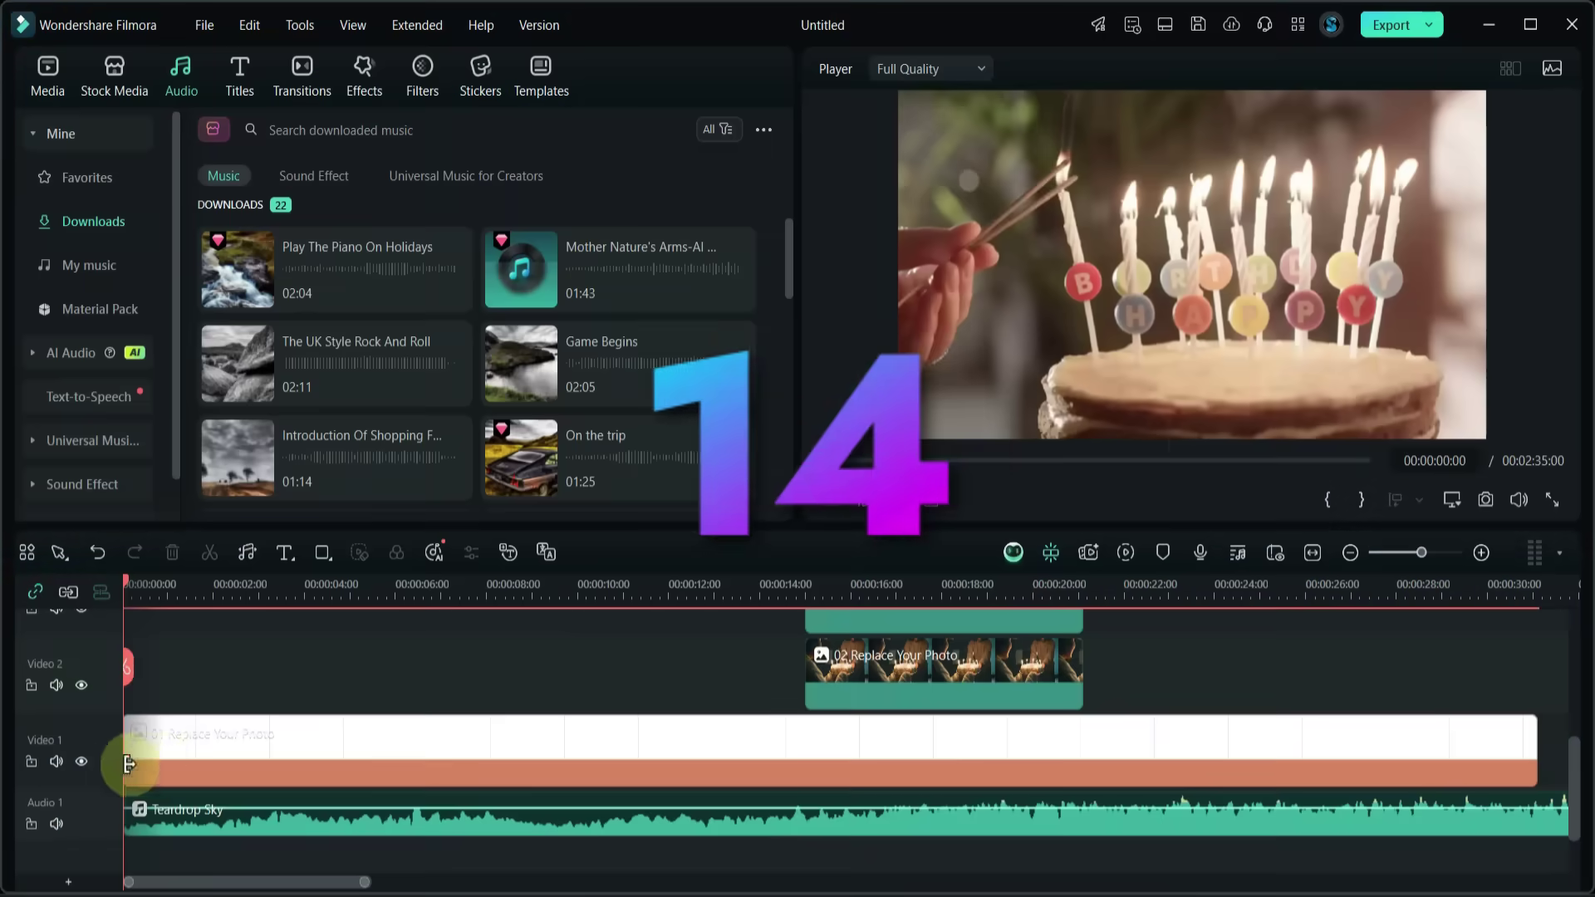
key("space")
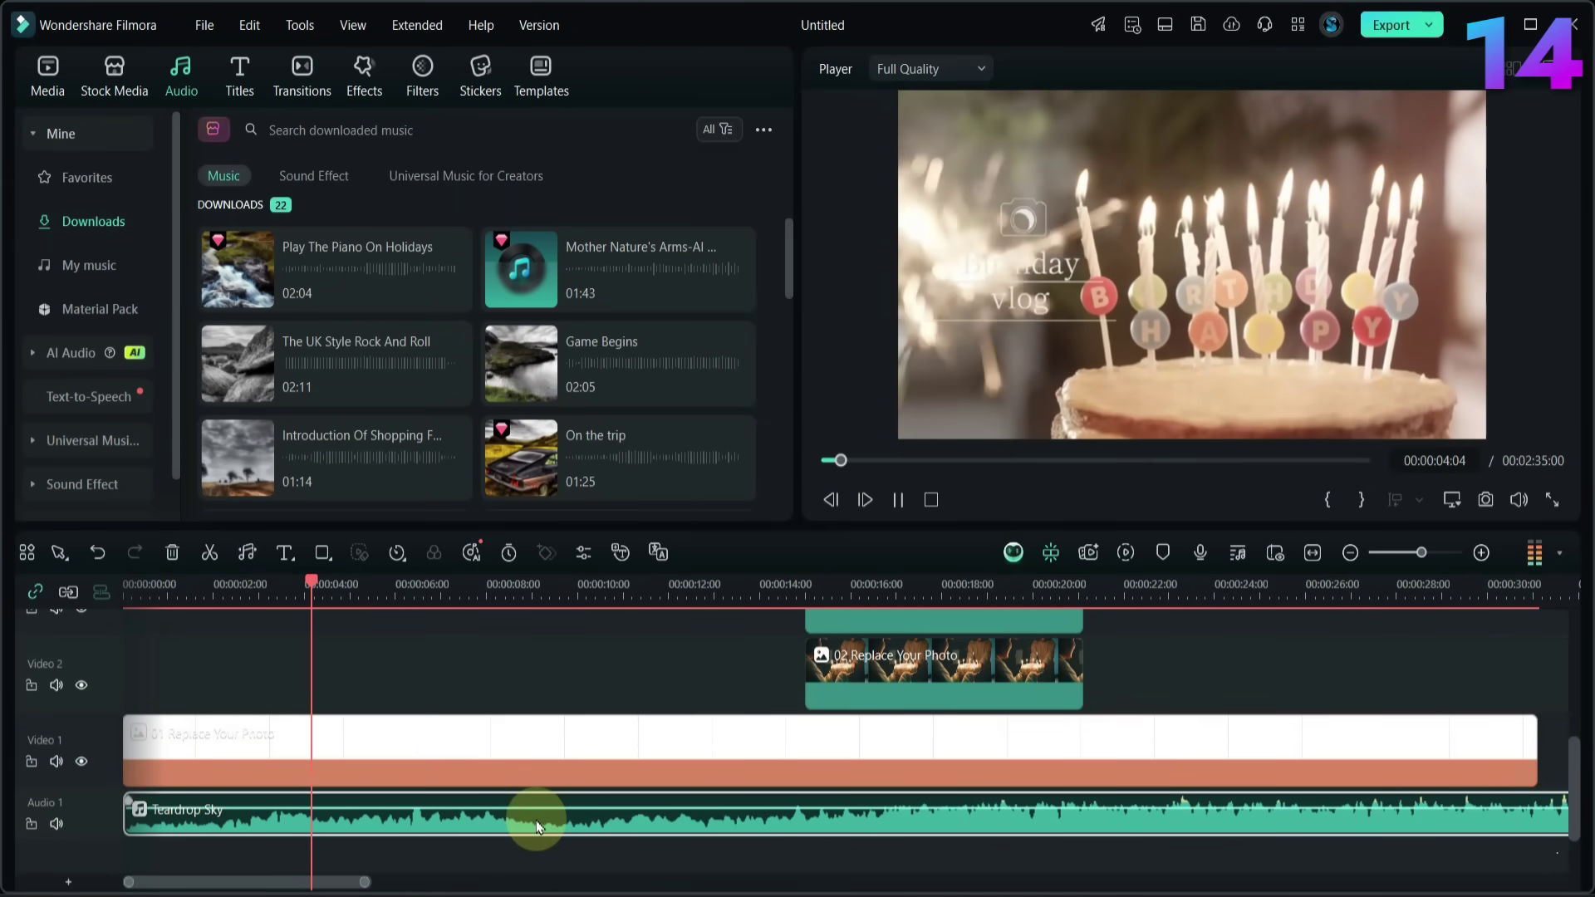
- Delete Teardrop Sky and put Happy Birthday Party on Audio 1, trimmed to start at 0:00
key("Delete")
scroll(579, 321, "down", 5)
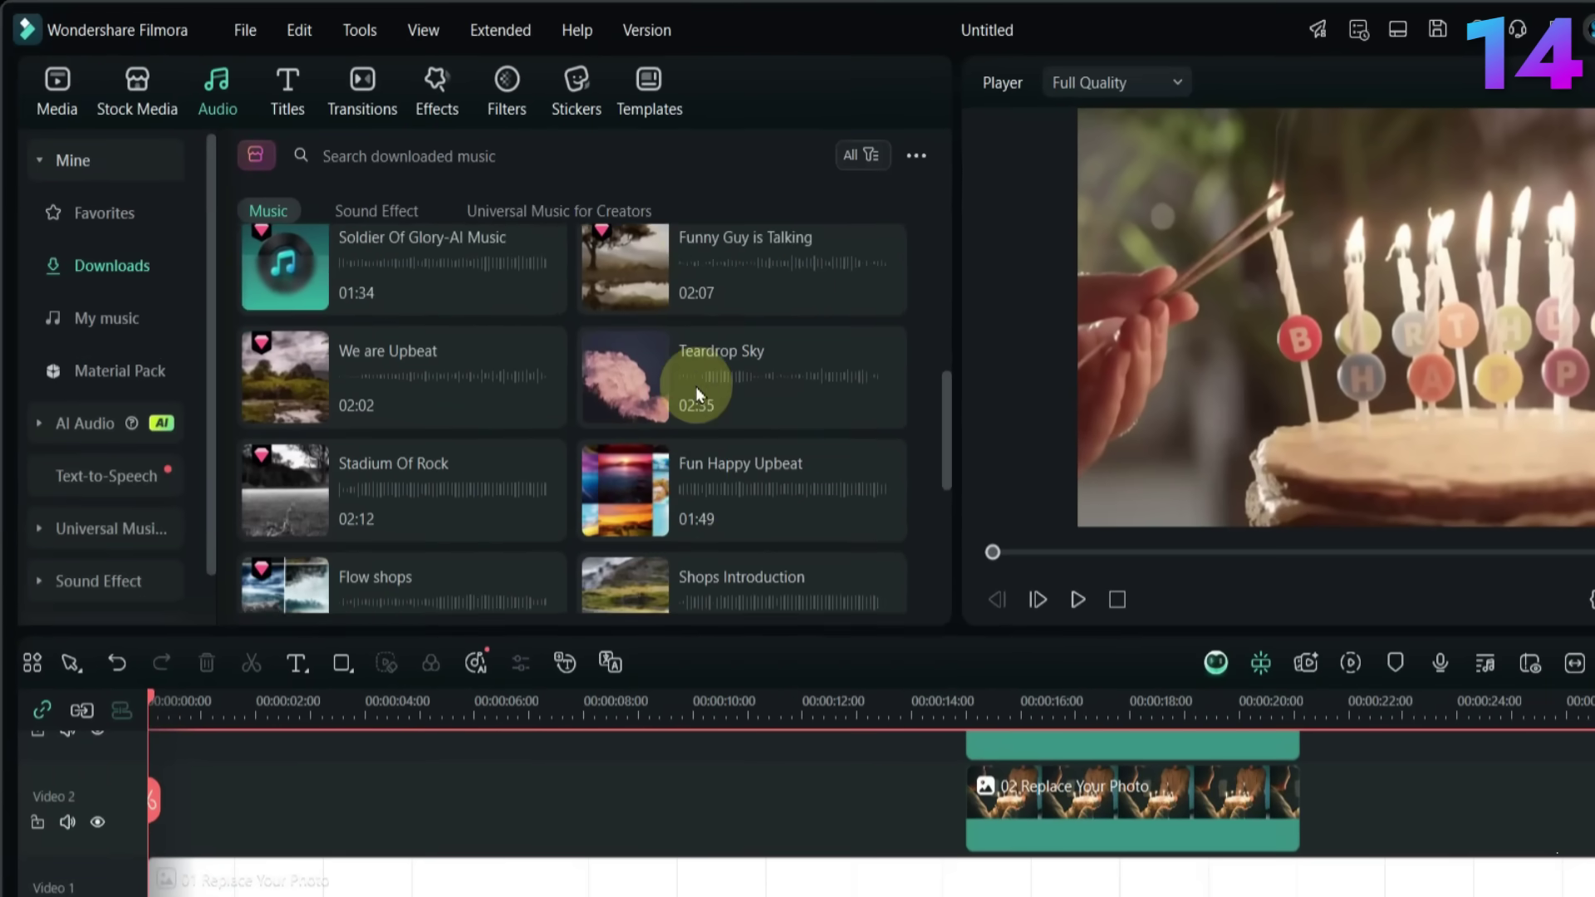
scroll(696, 386, "down", 3)
left_click_drag(346, 487, 214, 799)
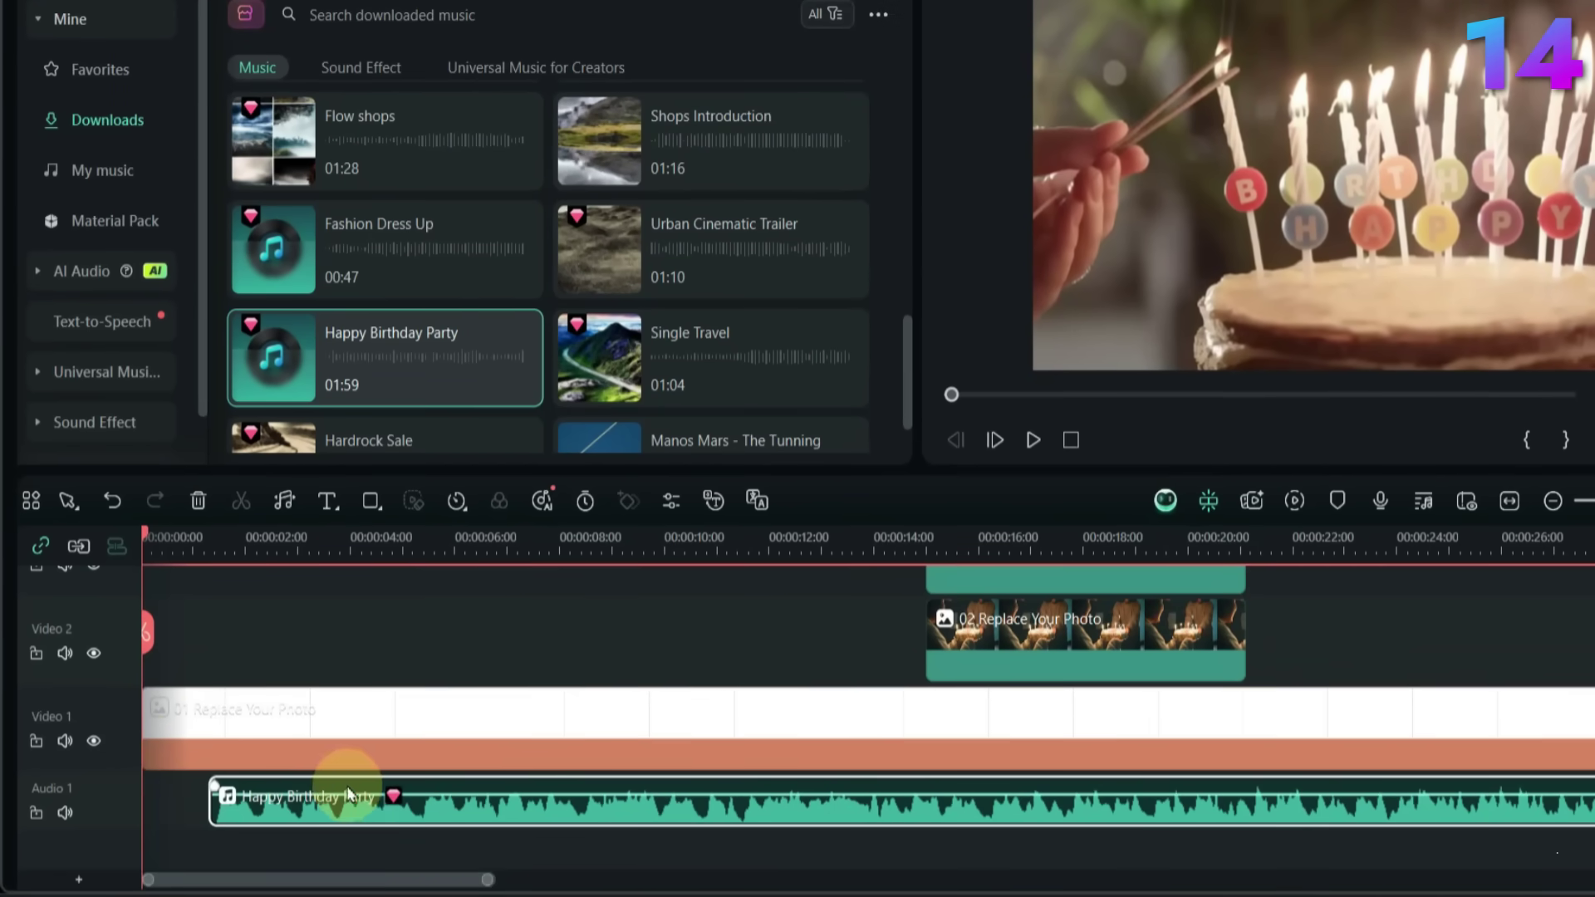
left_click_drag(338, 785, 244, 806)
key("space")
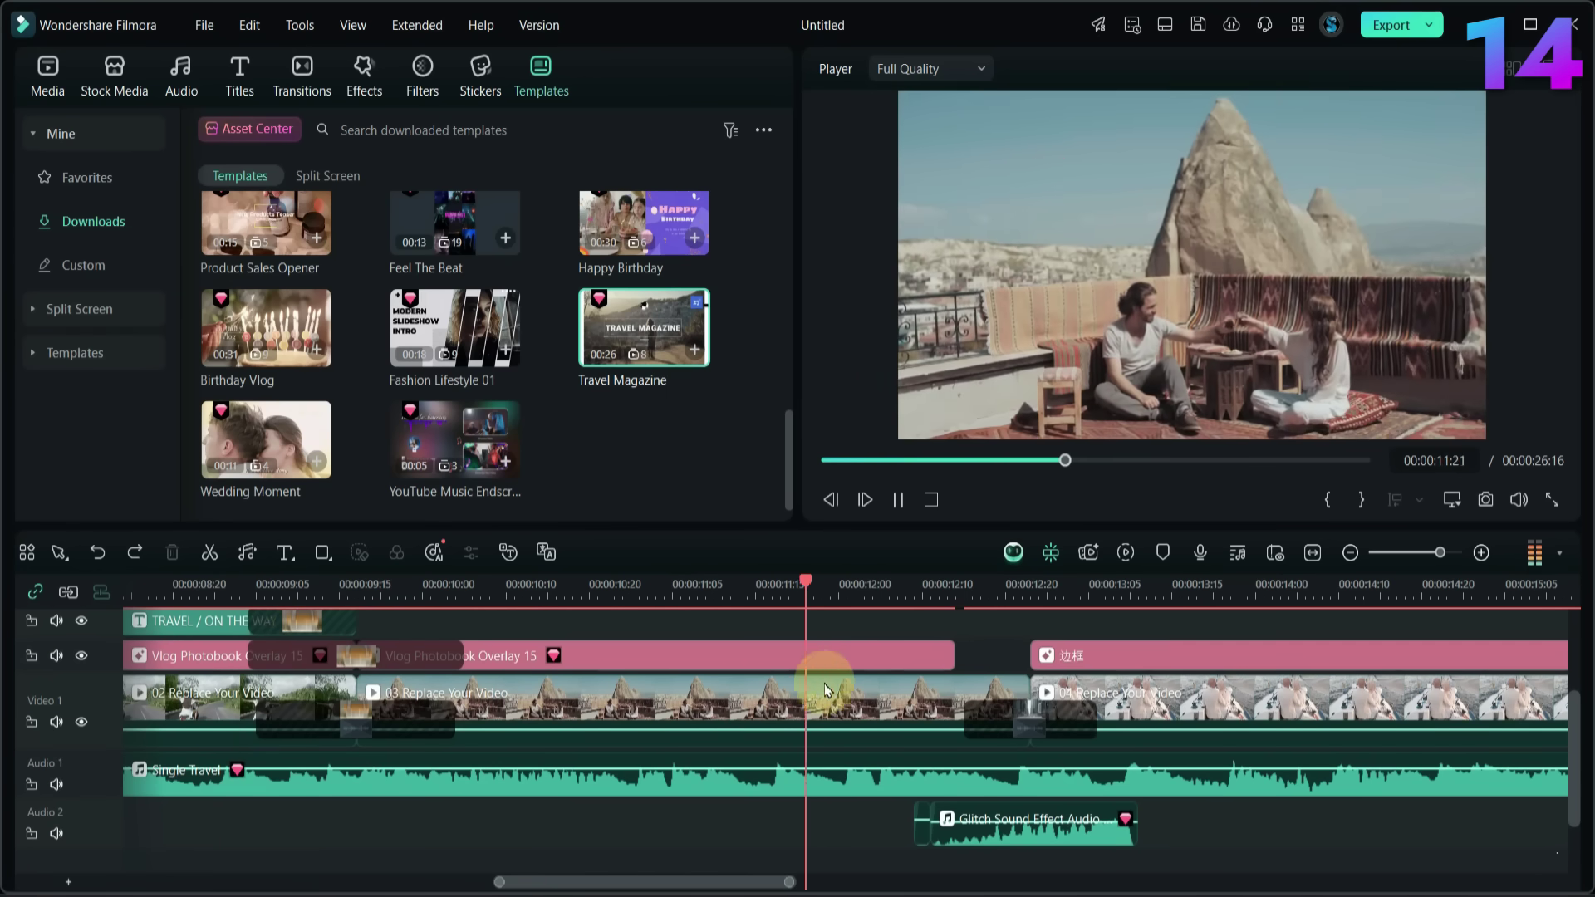
- Keyframe the 03 Replace Your Video rooftop clip at 176% scale and reposition it in the frame
double_click(623, 690)
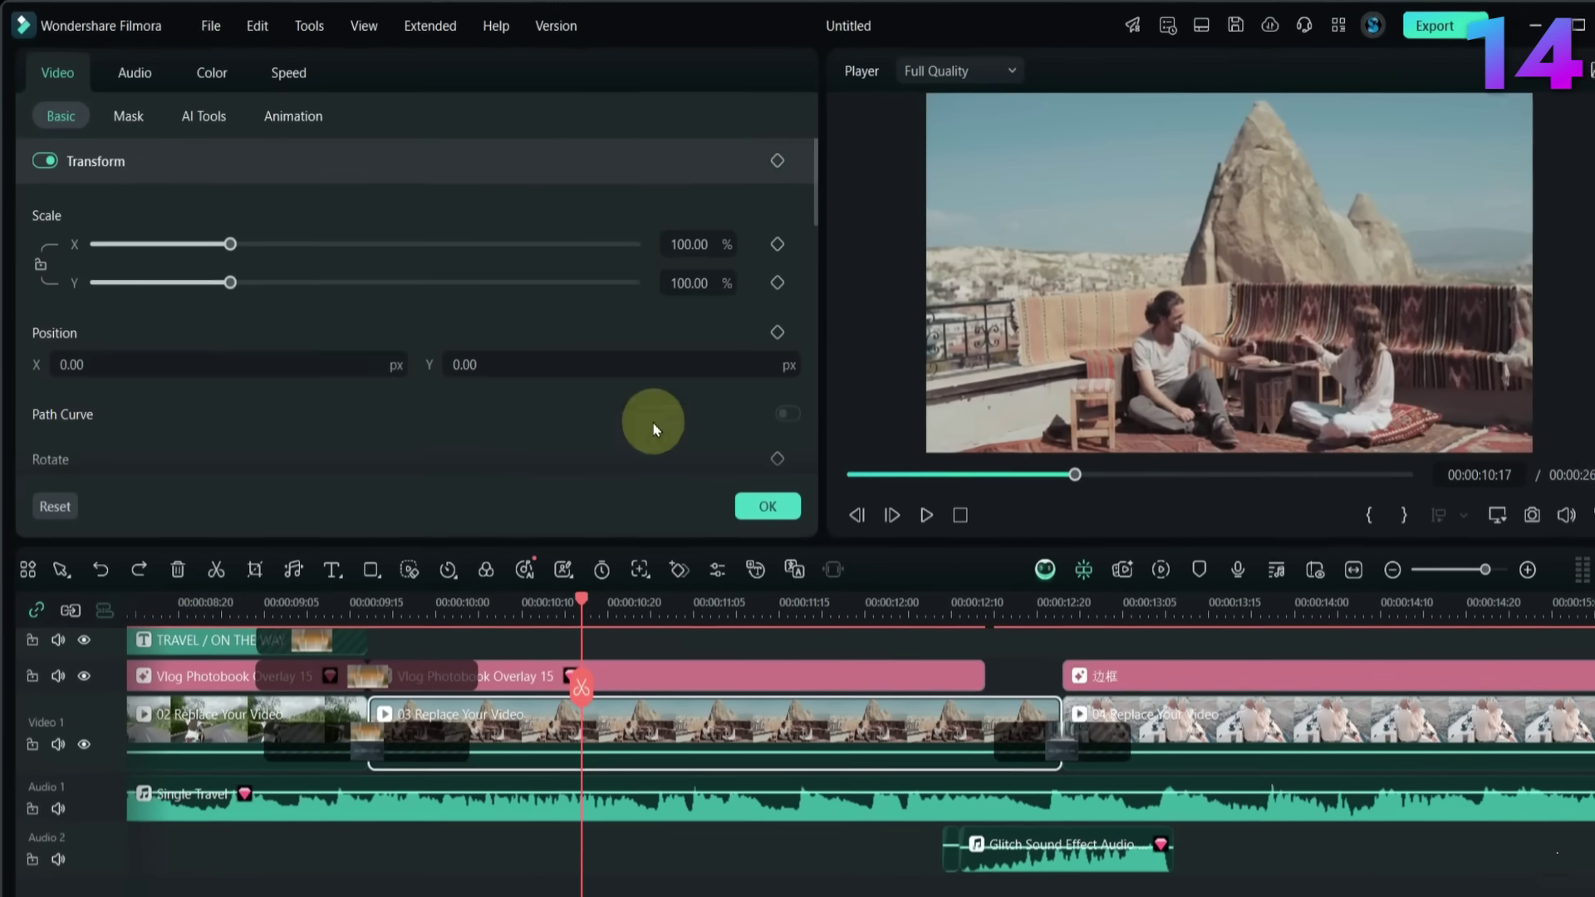
left_click(779, 160)
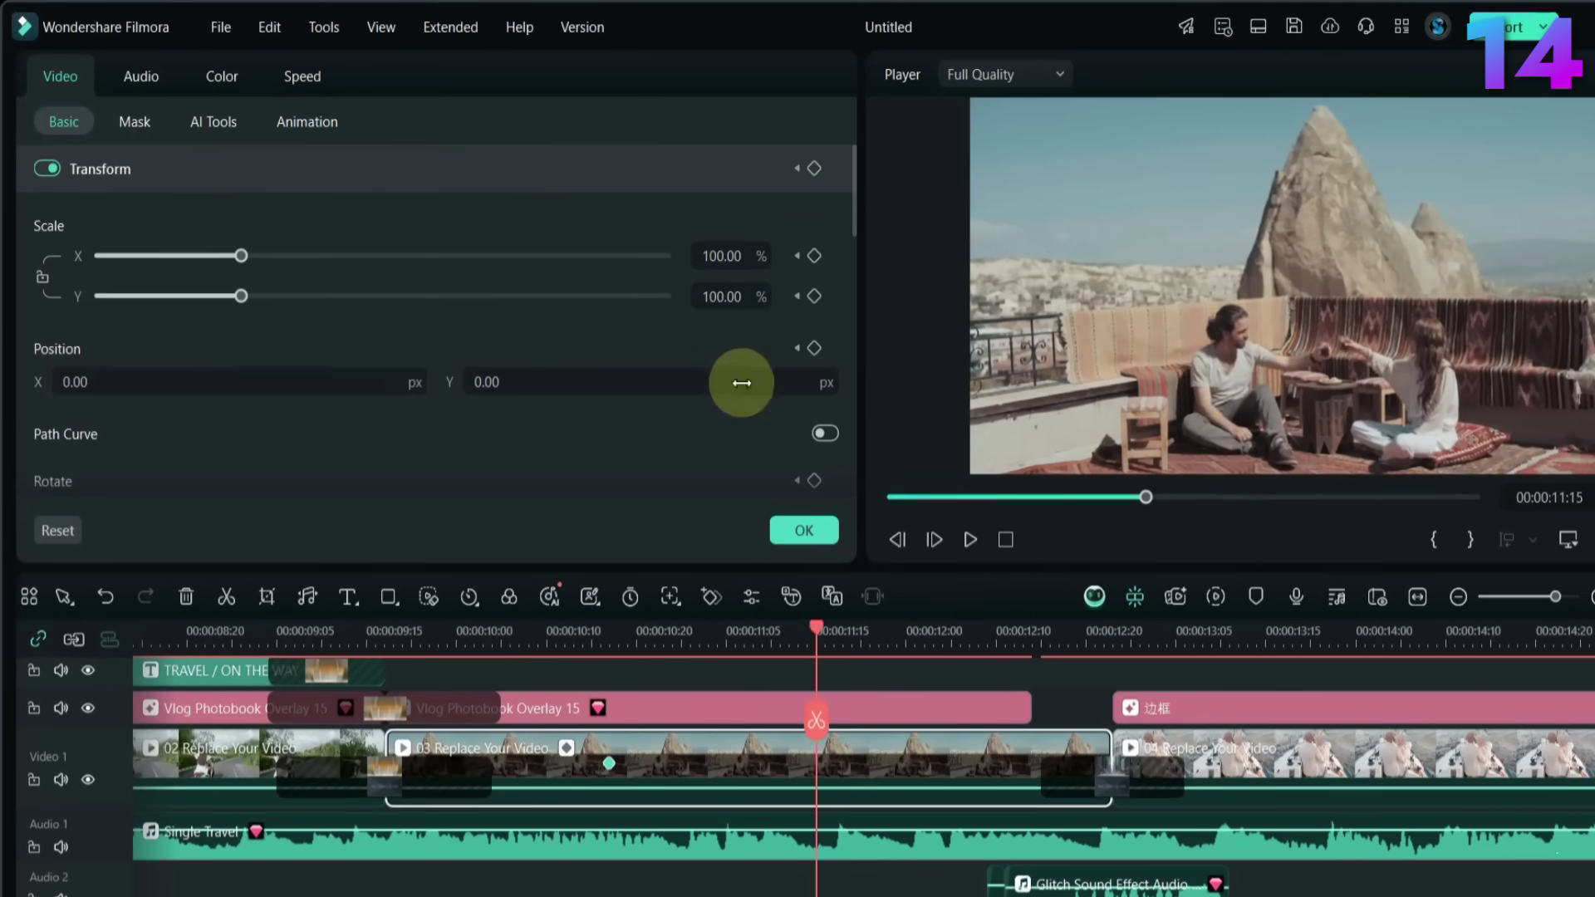
left_click_drag(722, 256, 723, 256)
left_click_drag(1322, 348, 1161, 185)
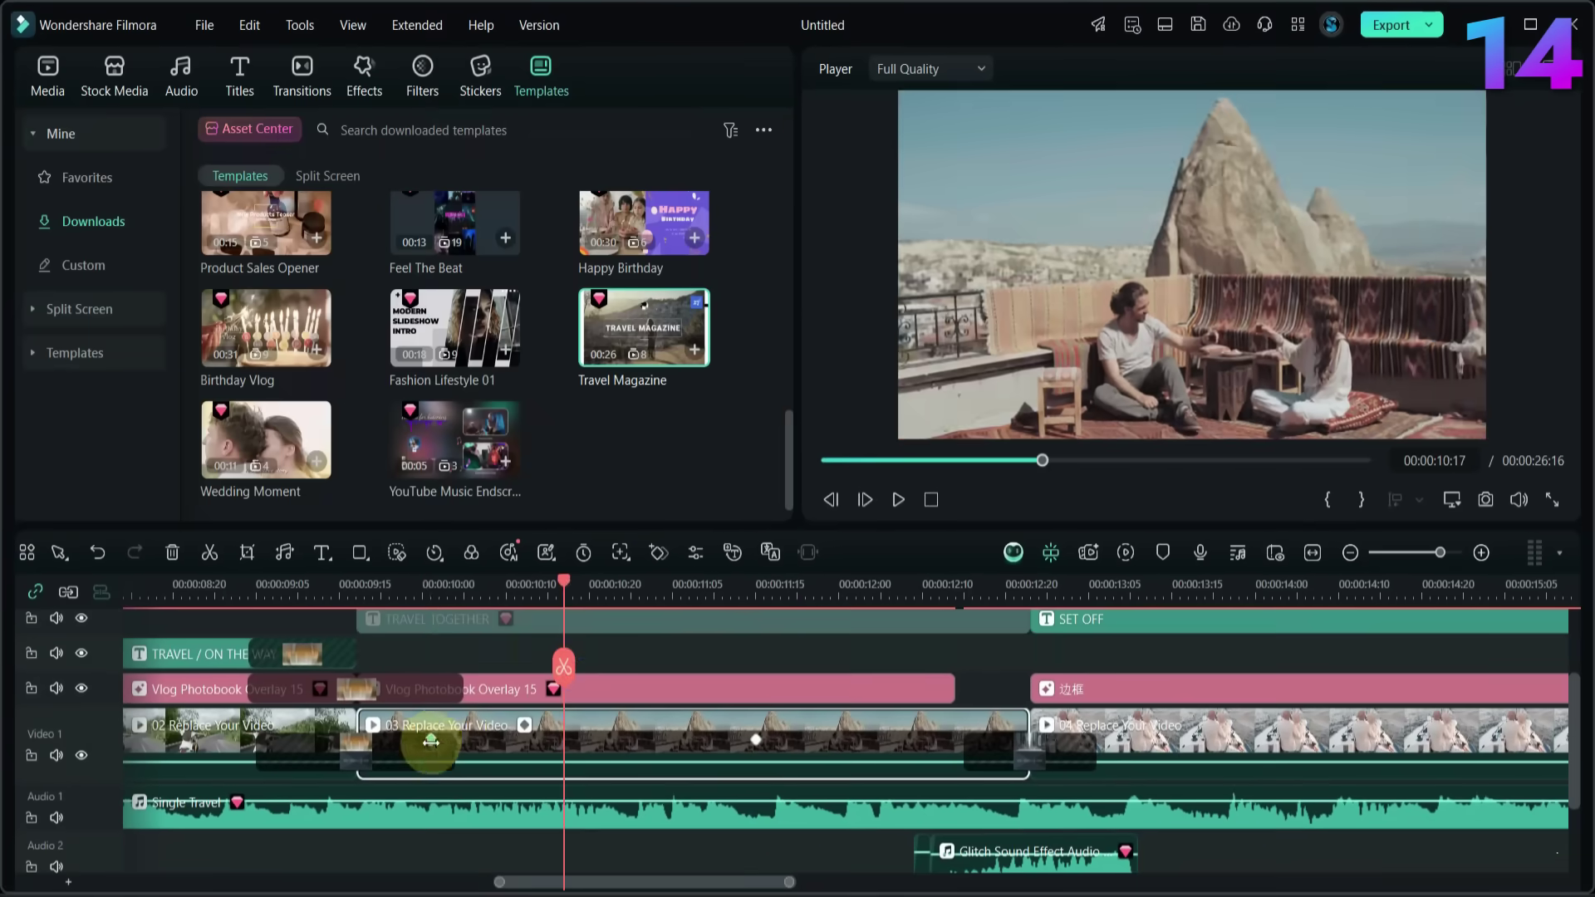
left_click(255, 618)
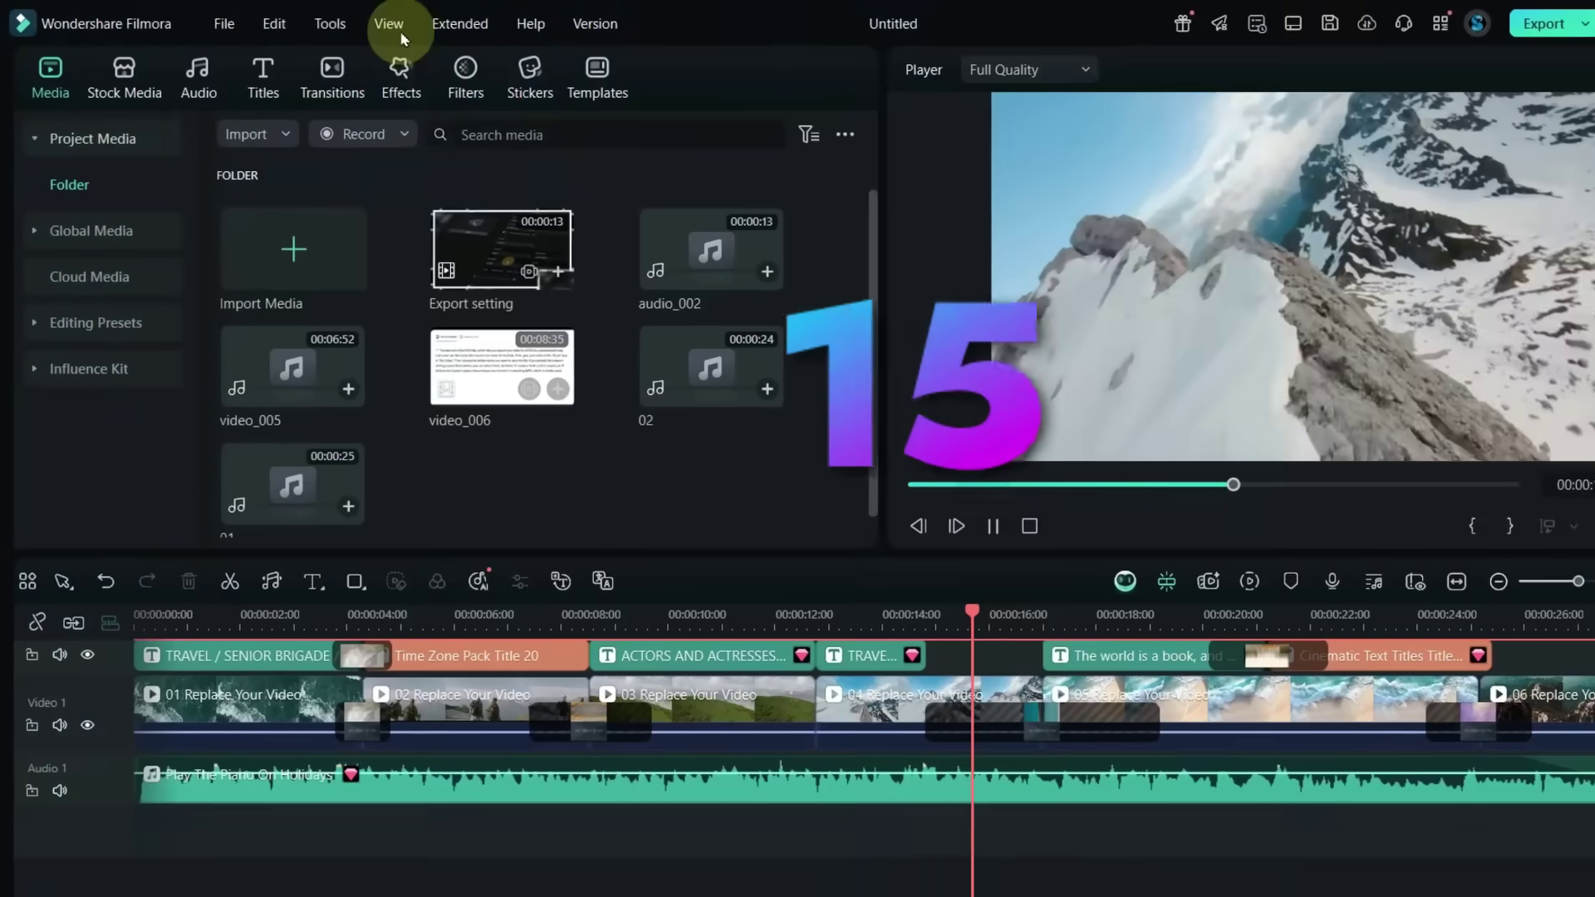
- Change the preview playback quality from full to 1/2 Quality
left_click(401, 34)
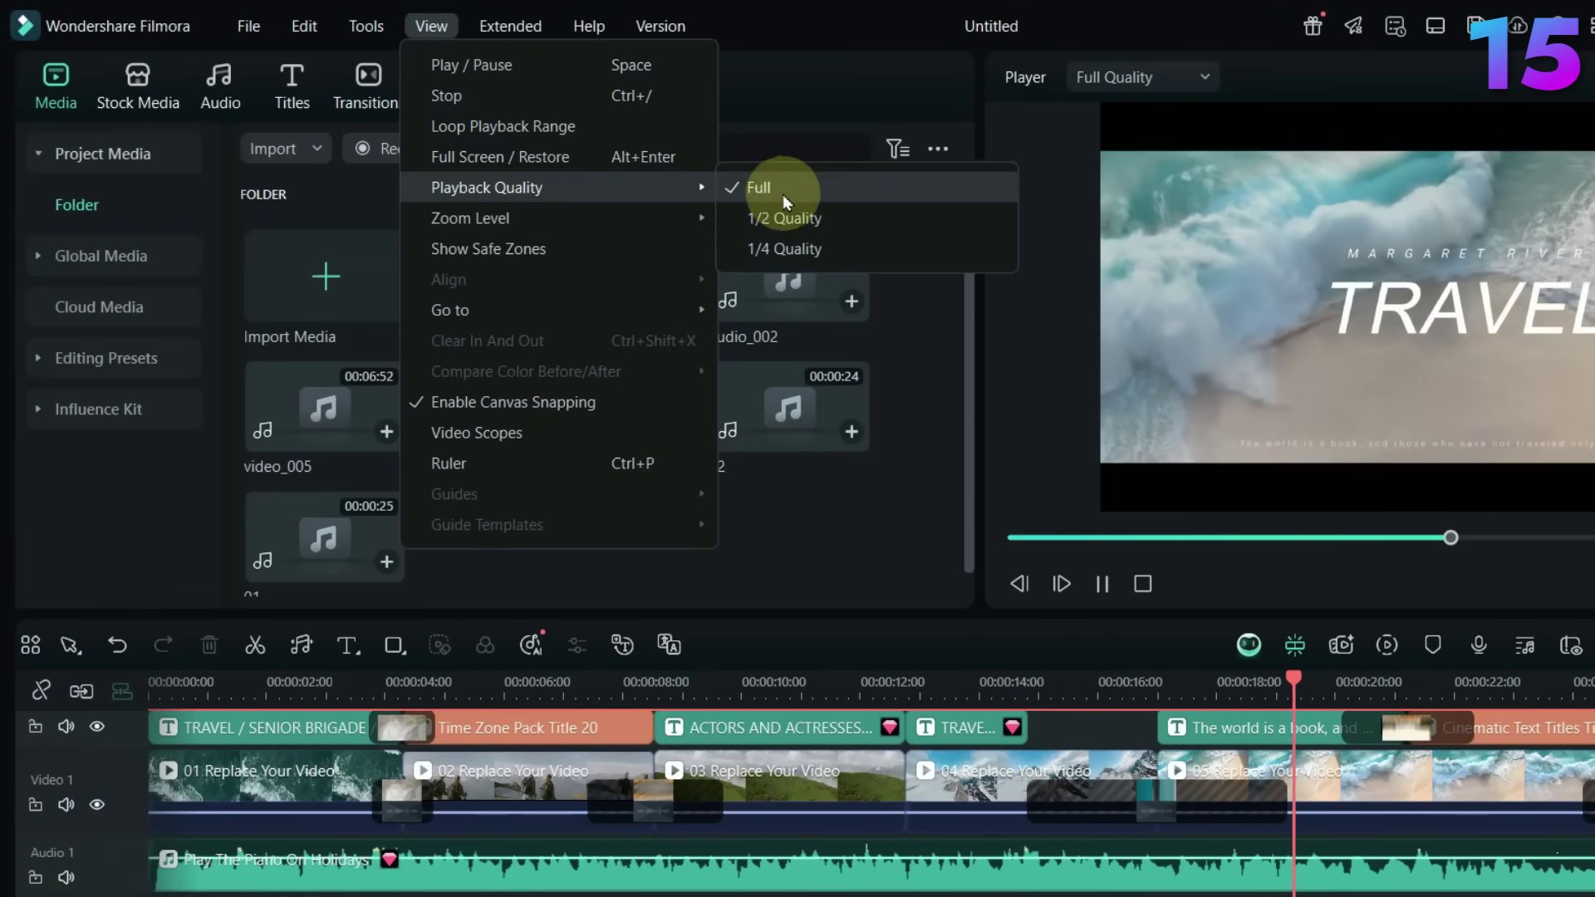
left_click(782, 194)
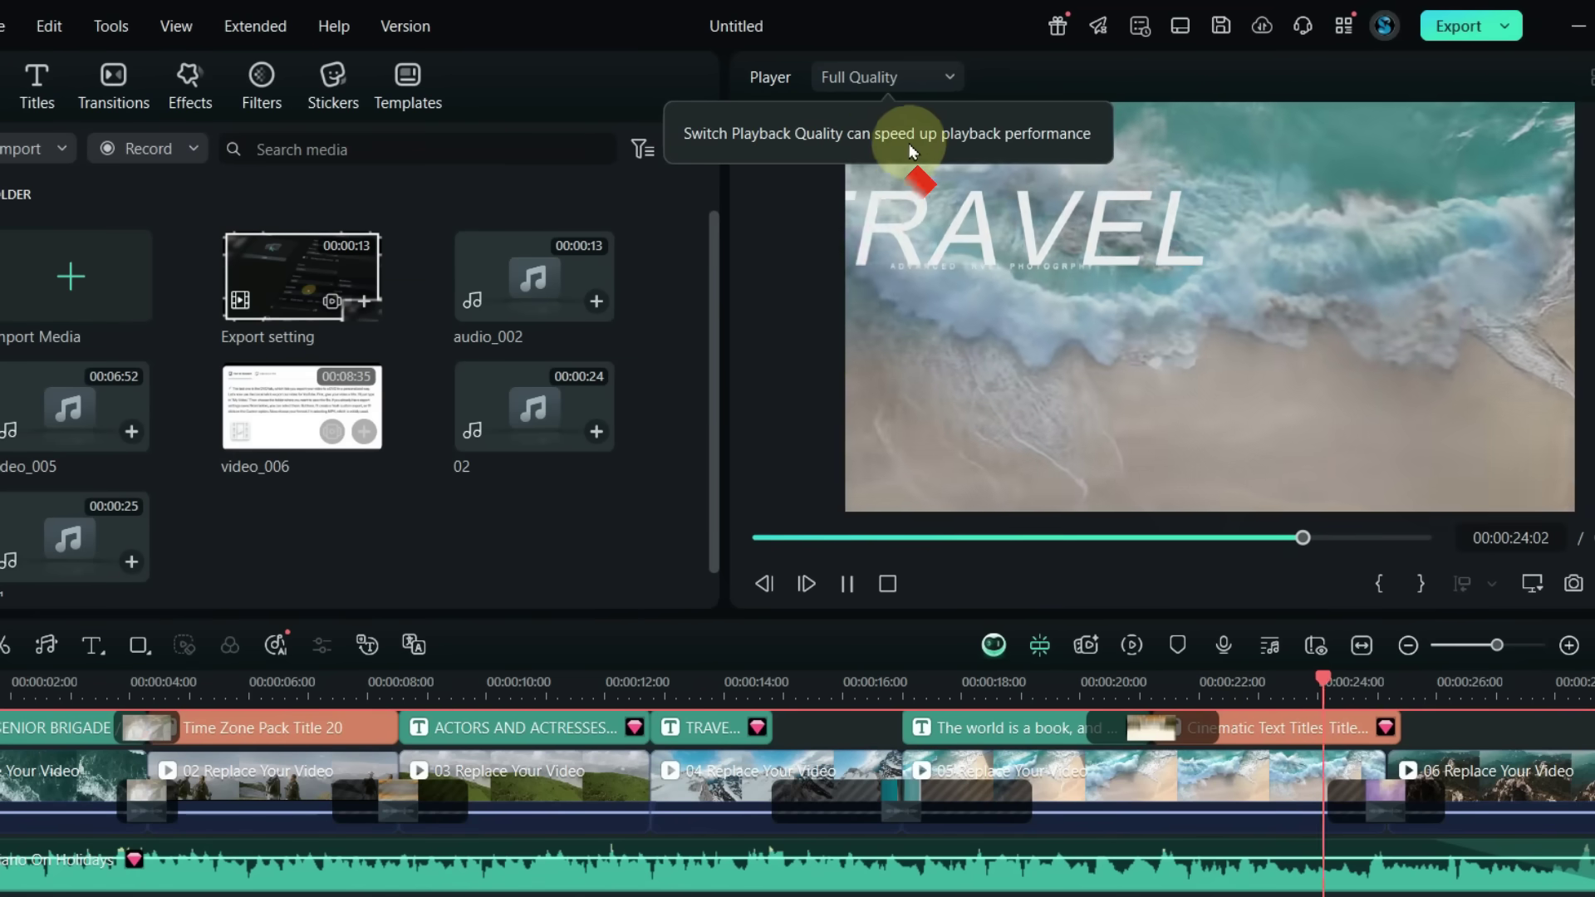
left_click(906, 76)
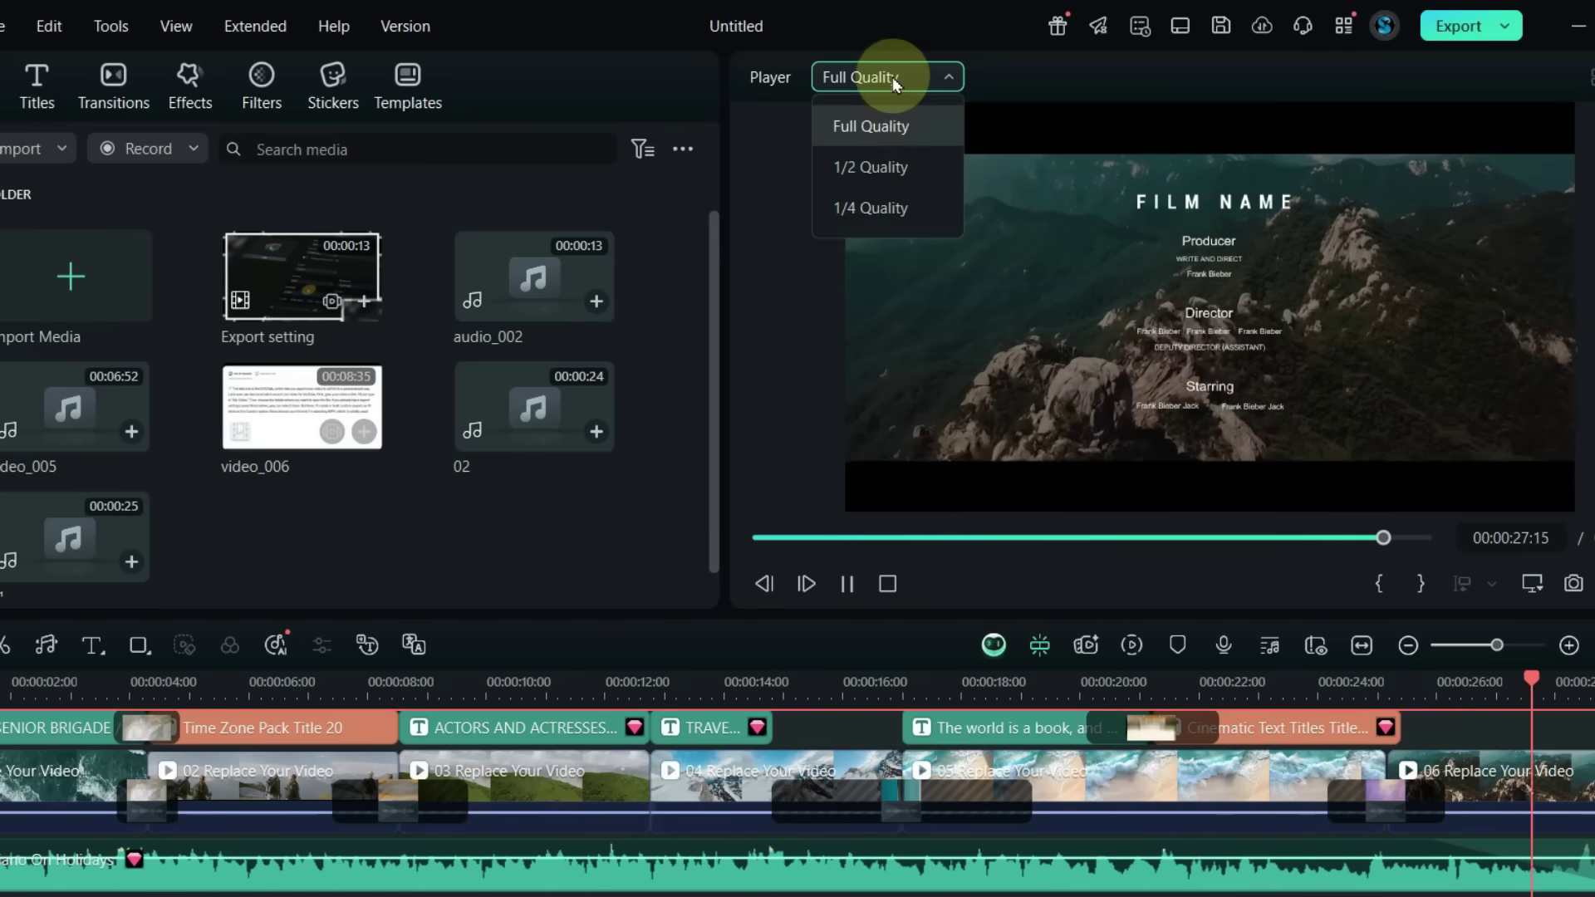
left_click(901, 77)
left_click(177, 26)
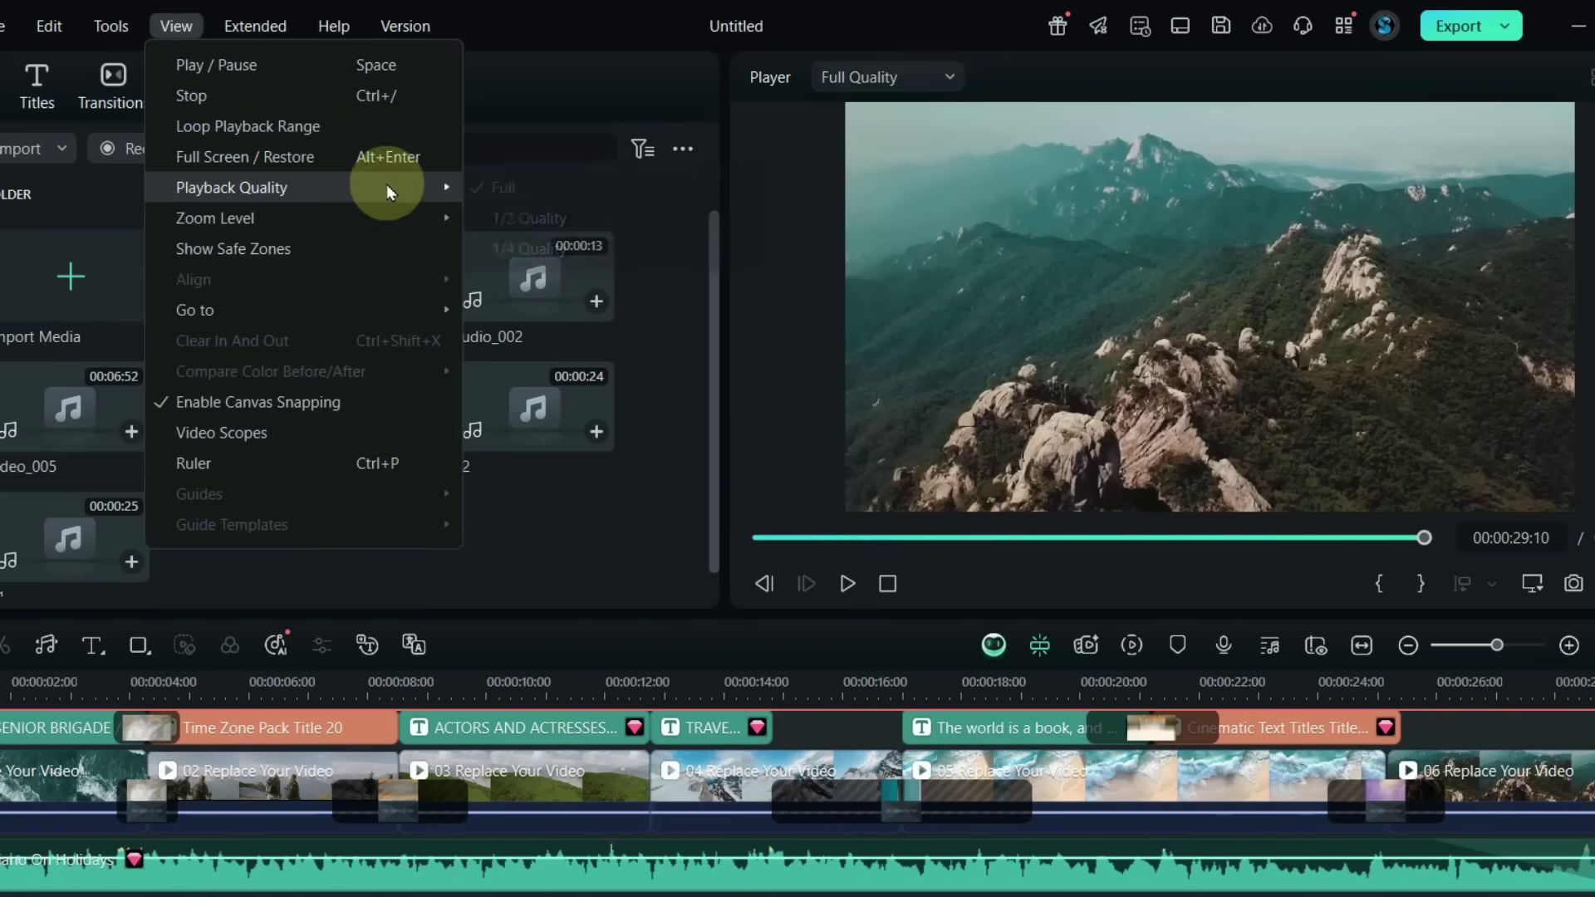
left_click(545, 222)
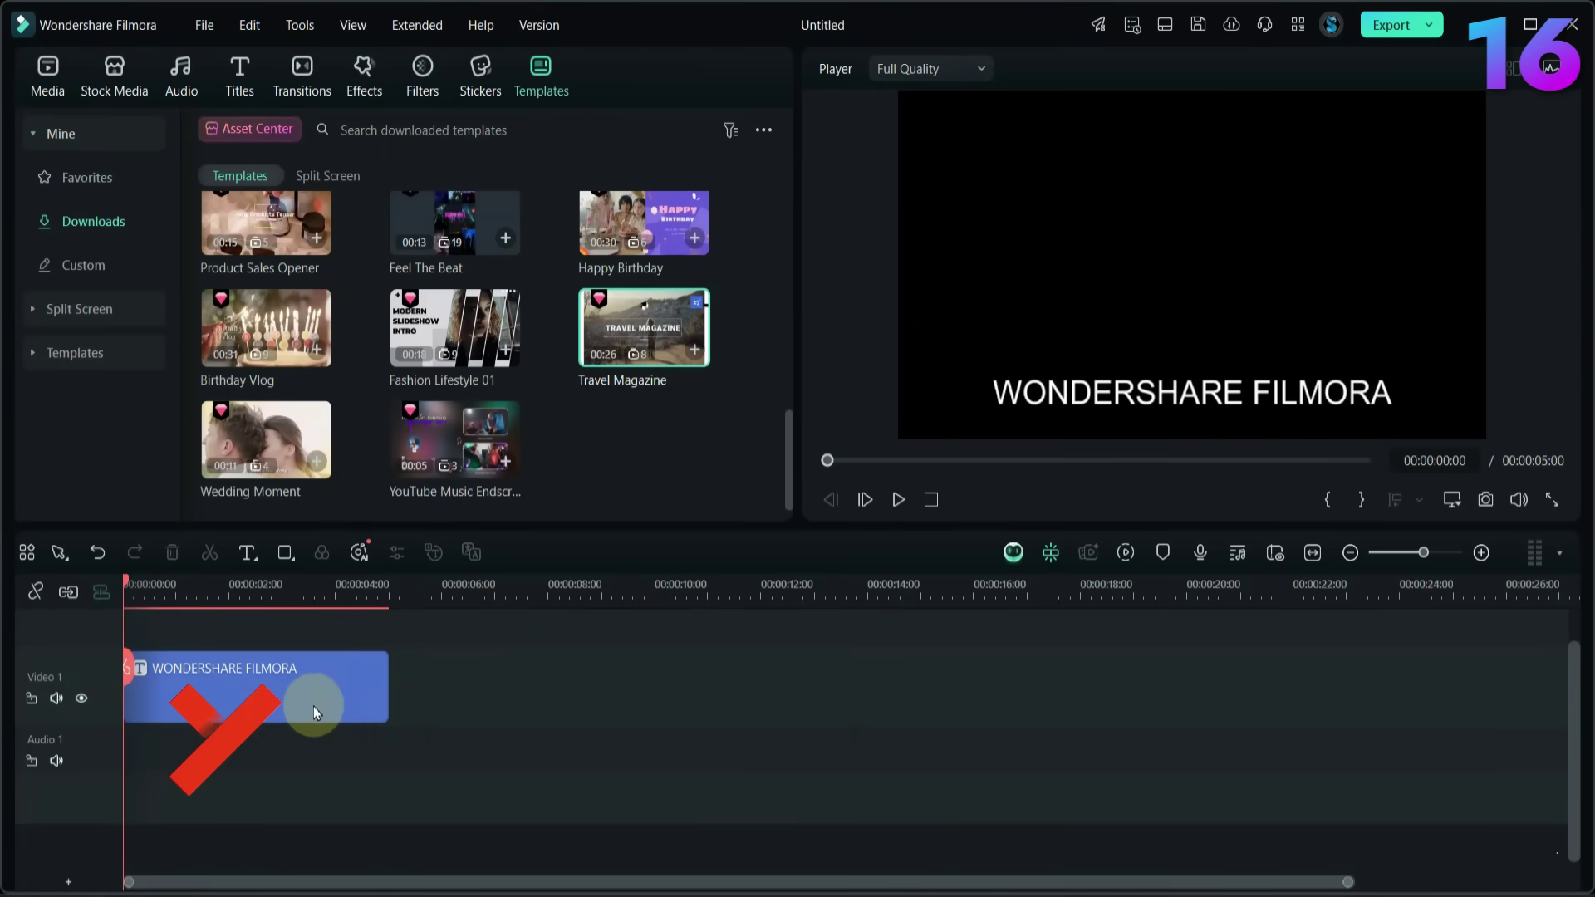
- Set the WONDERSHARE FILMORA title to Barlow Black, size 56, in yellow
double_click(288, 710)
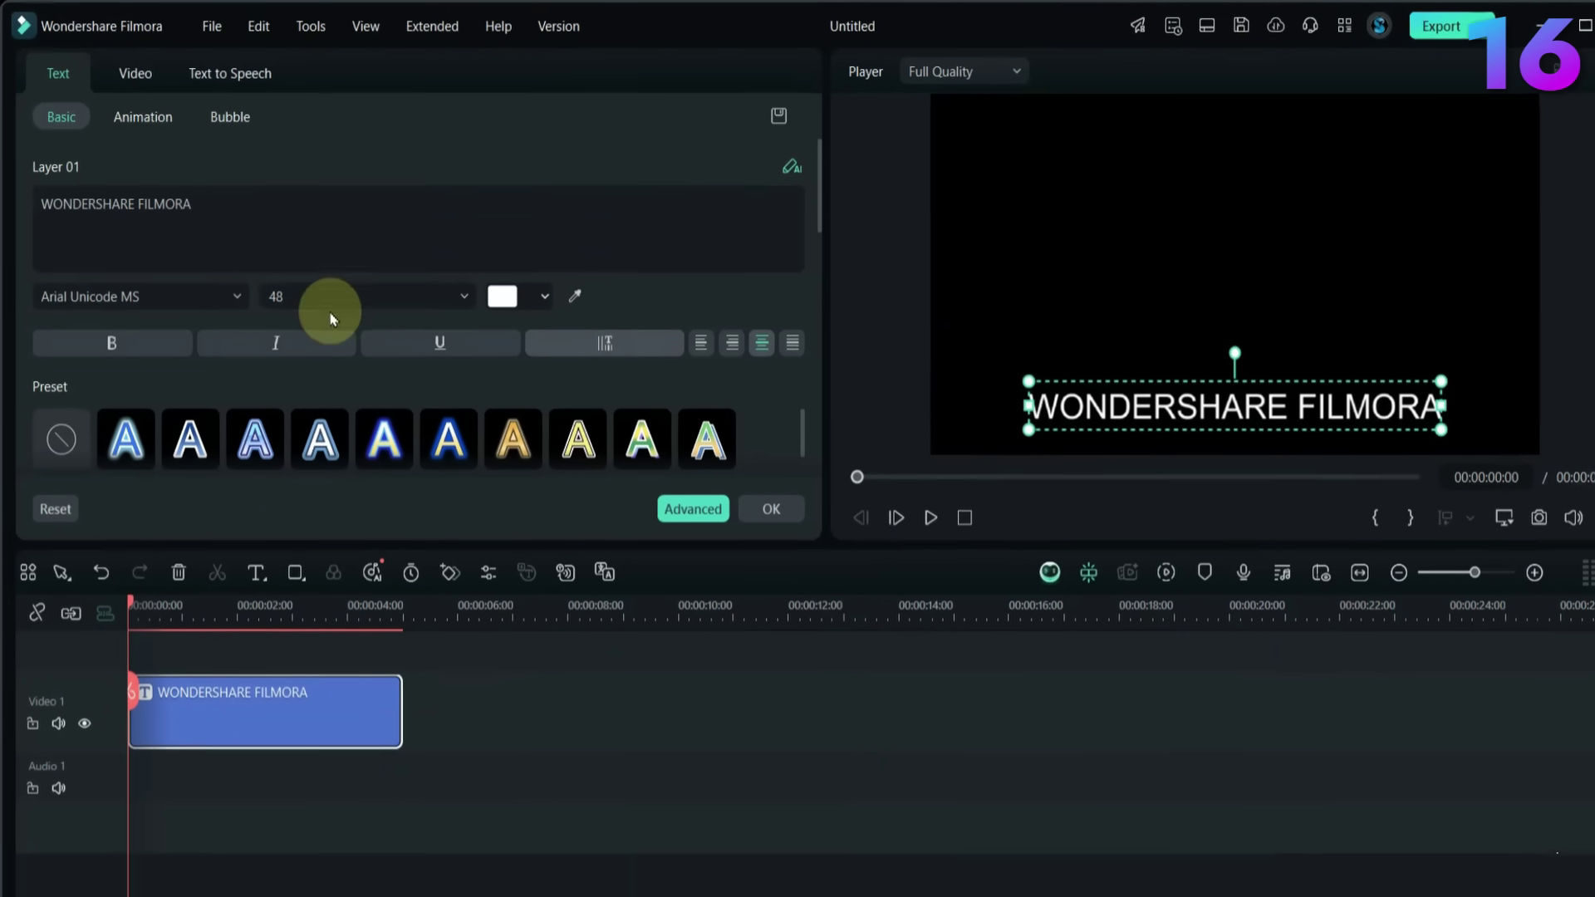
left_click(330, 297)
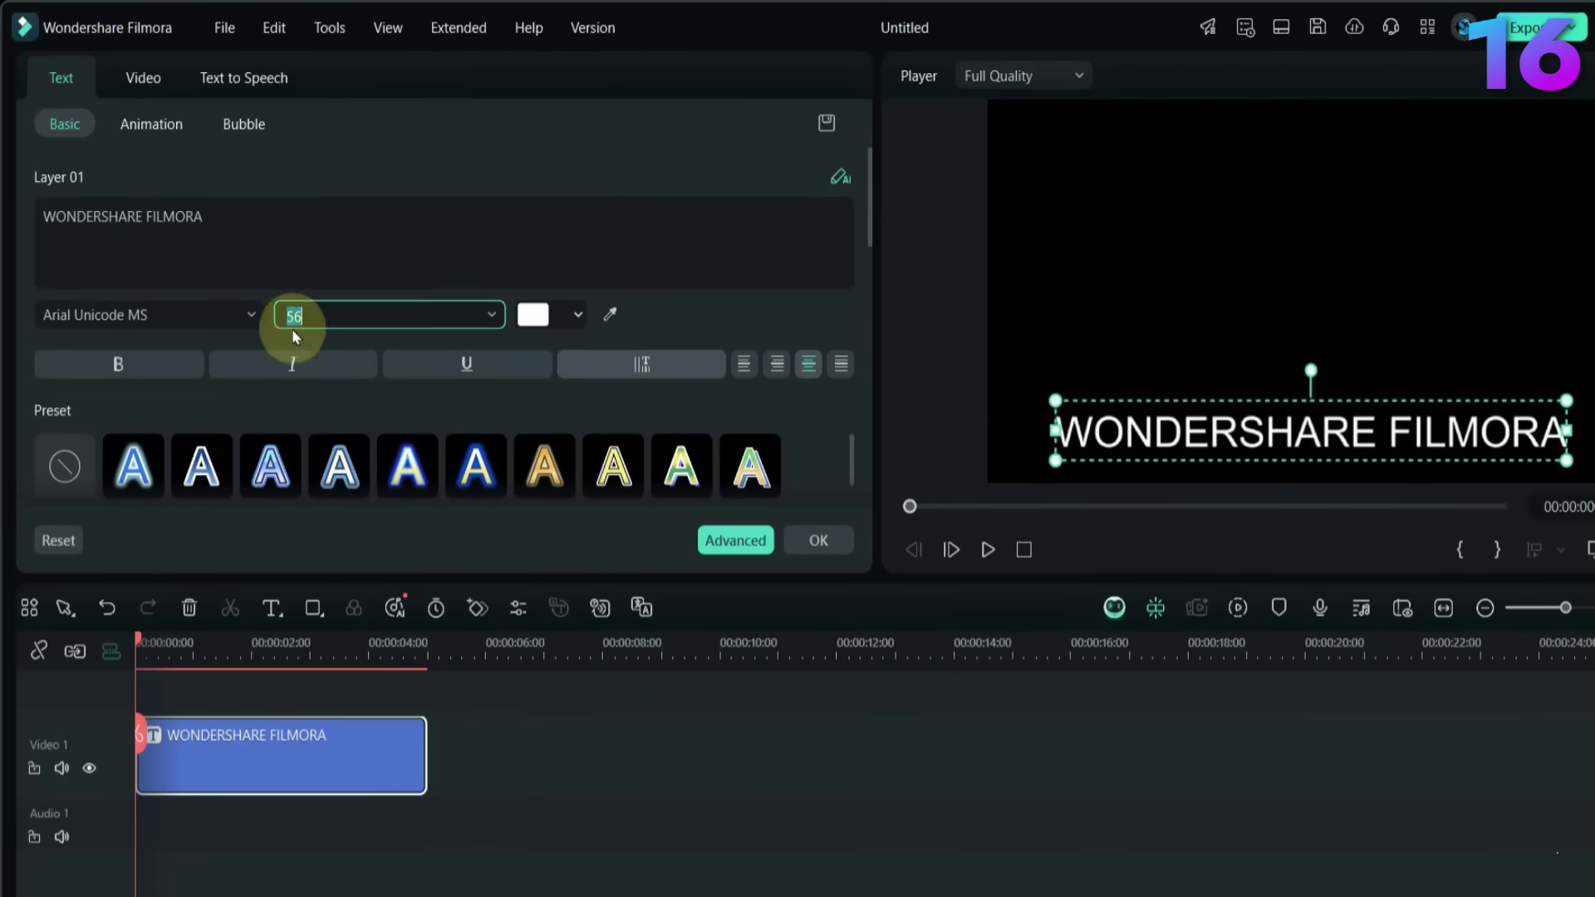
left_click(167, 314)
scroll(222, 611, "down", 6)
scroll(223, 612, "up", 2)
left_click(223, 592)
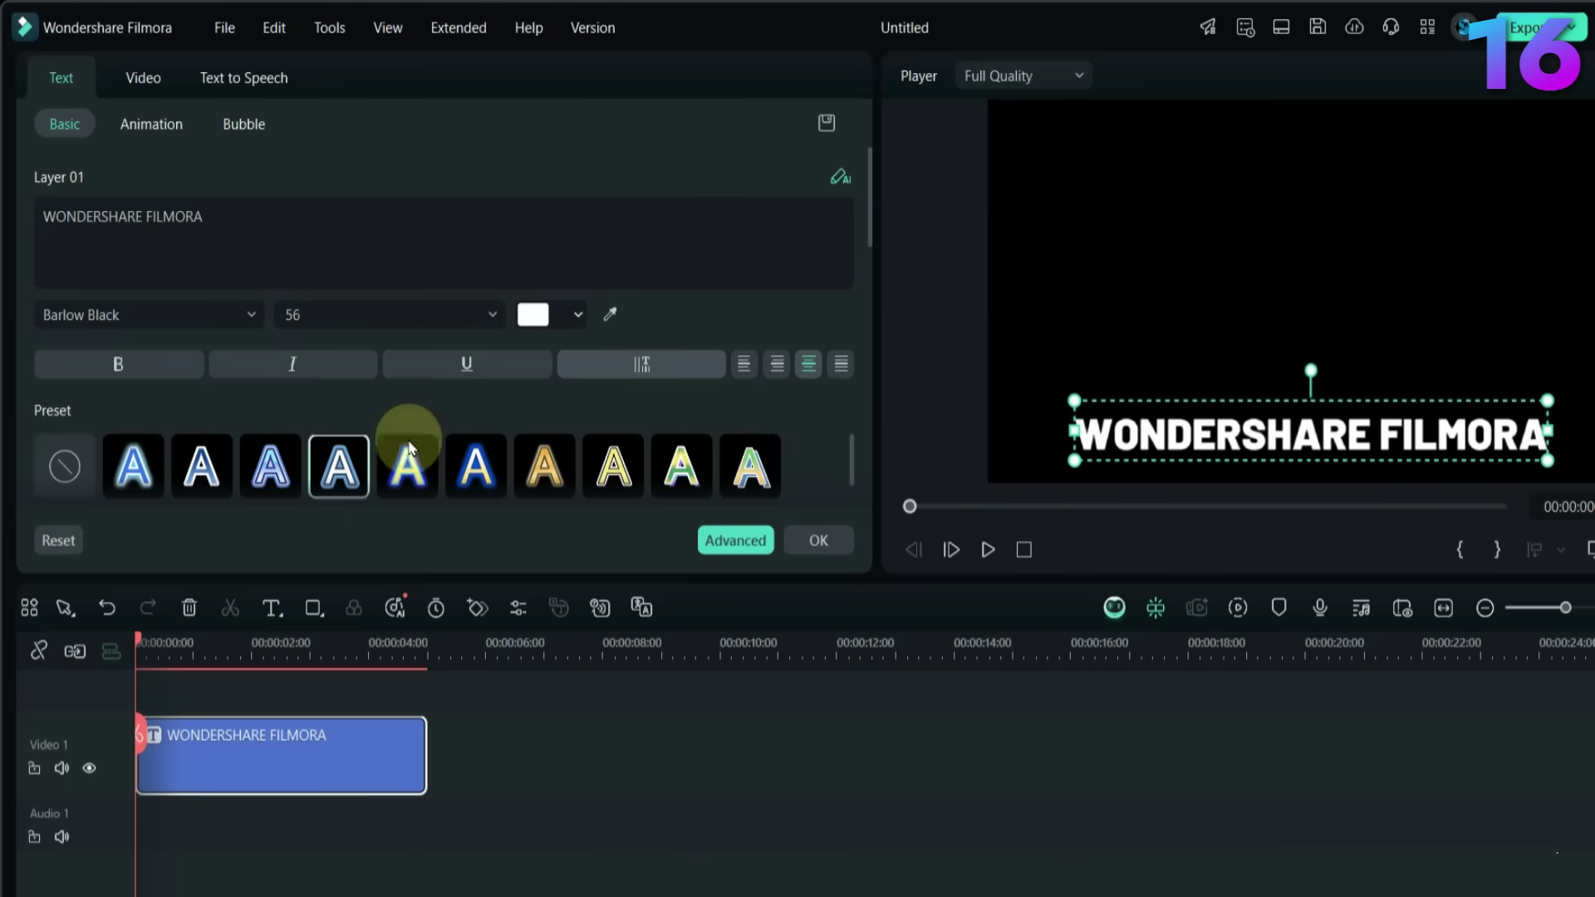
left_click(533, 314)
left_click(552, 520)
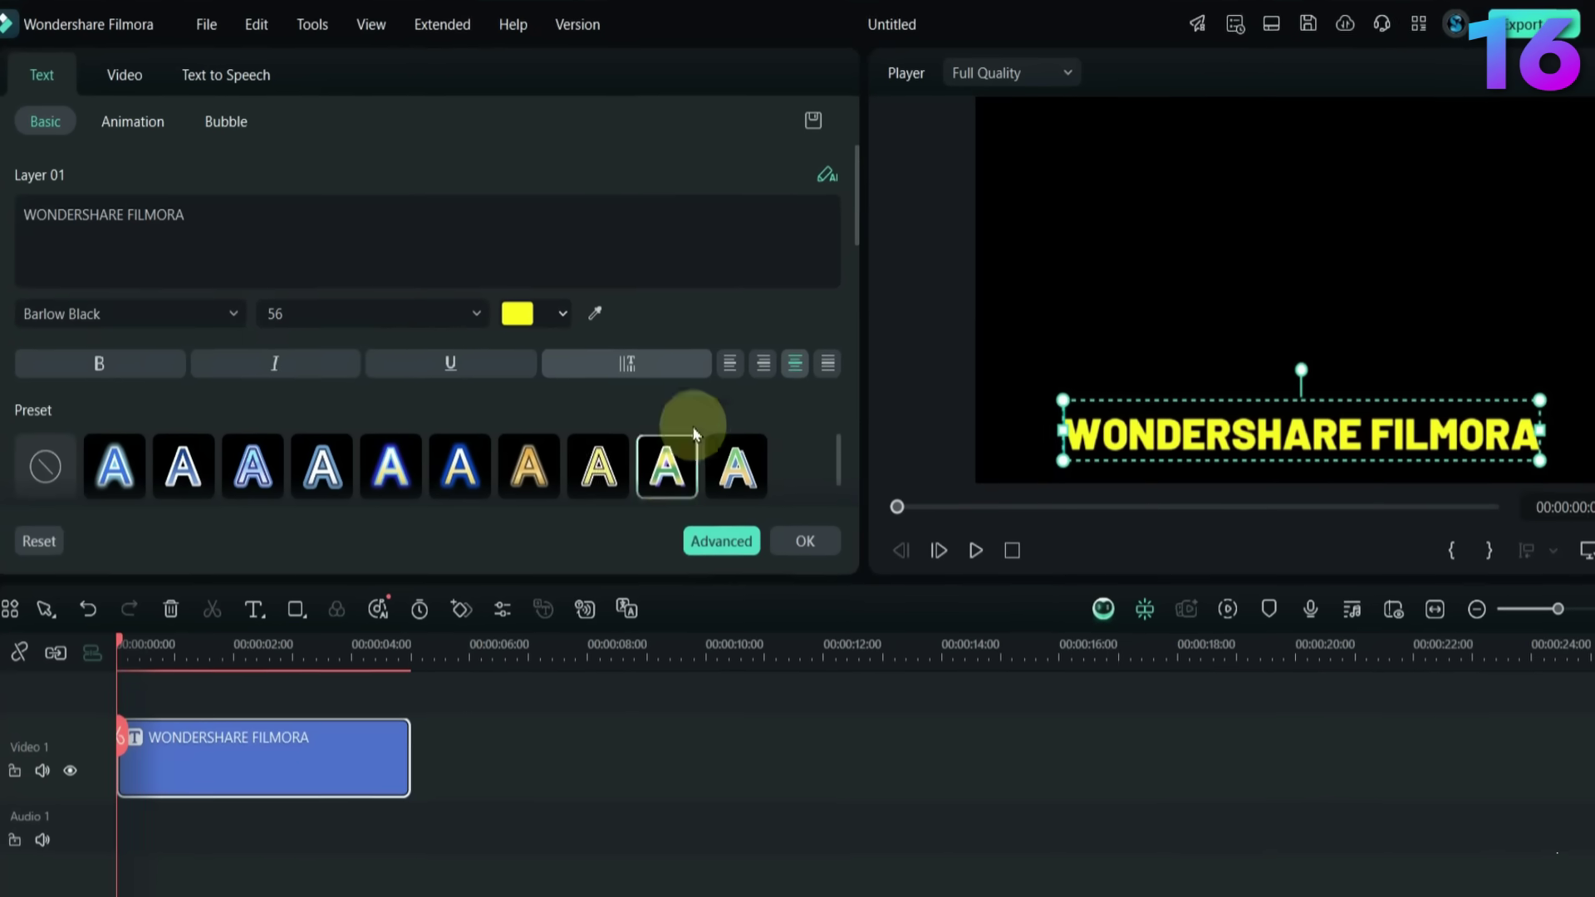
- Apply a glowing gradient text style preset to the title in the advanced editor
left_click(713, 547)
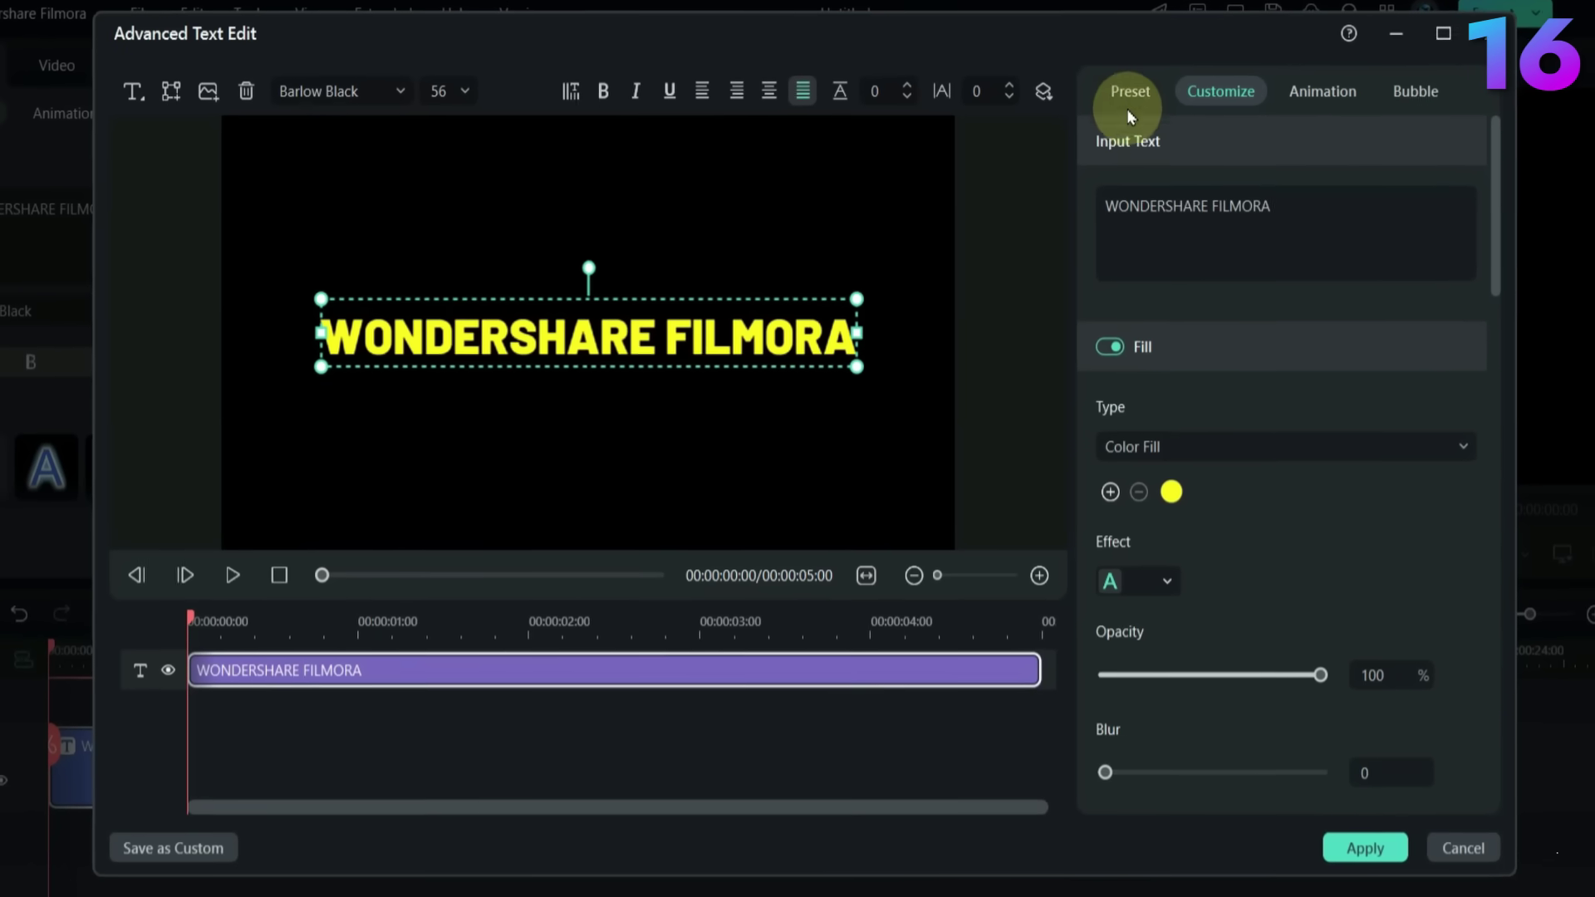
left_click(1130, 105)
scroll(1346, 465, "down", 3)
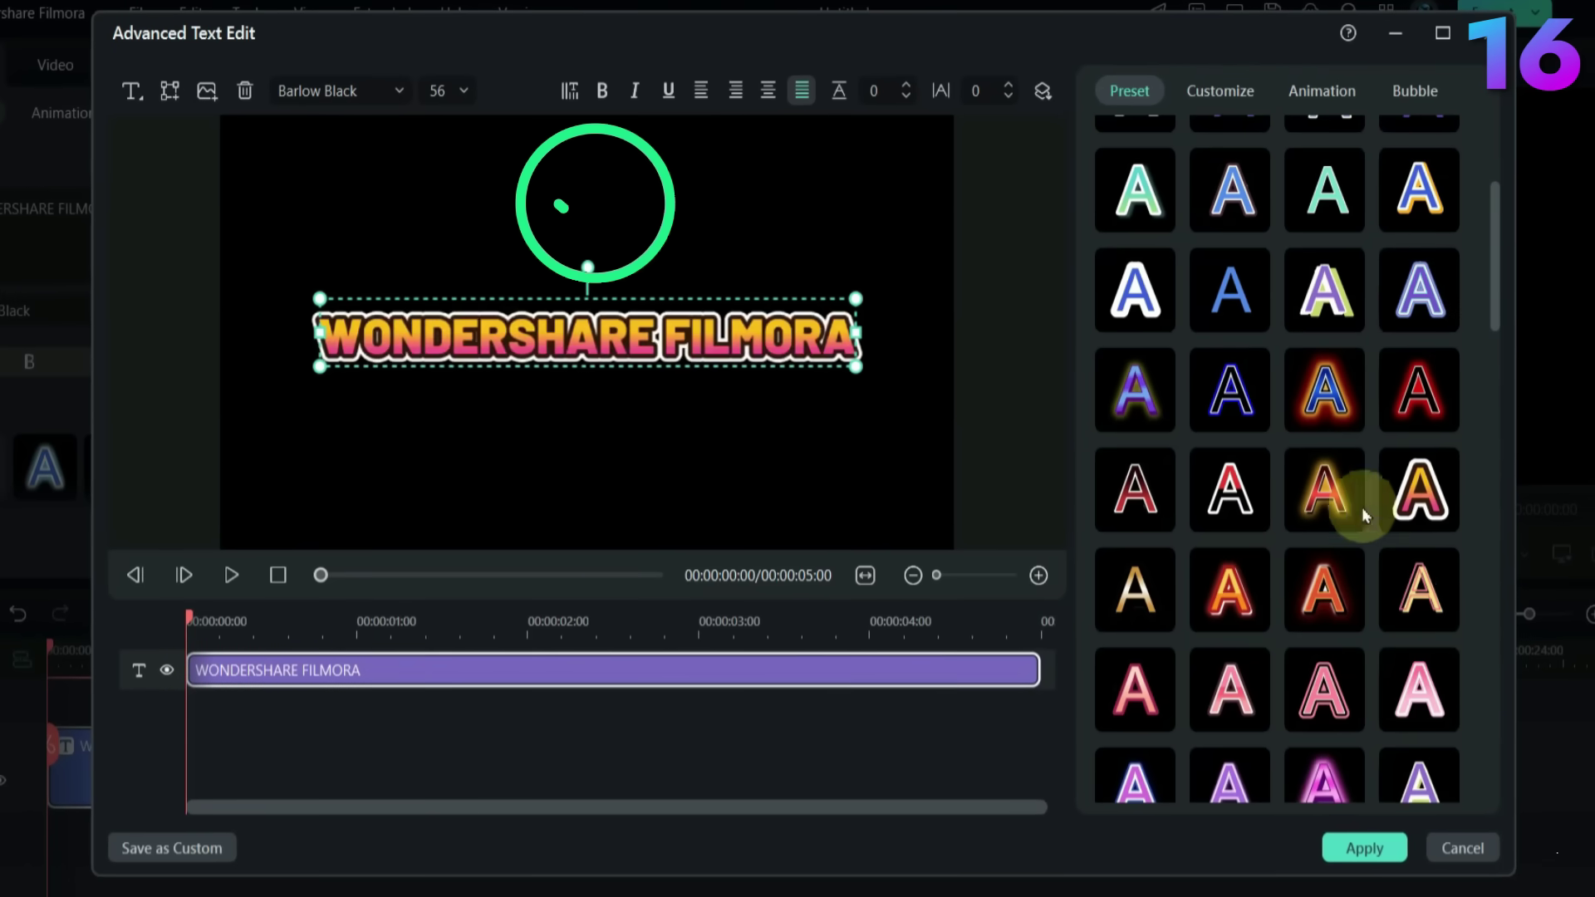
left_click(1326, 492)
scroll(1296, 549, "down", 5)
left_click(1316, 419)
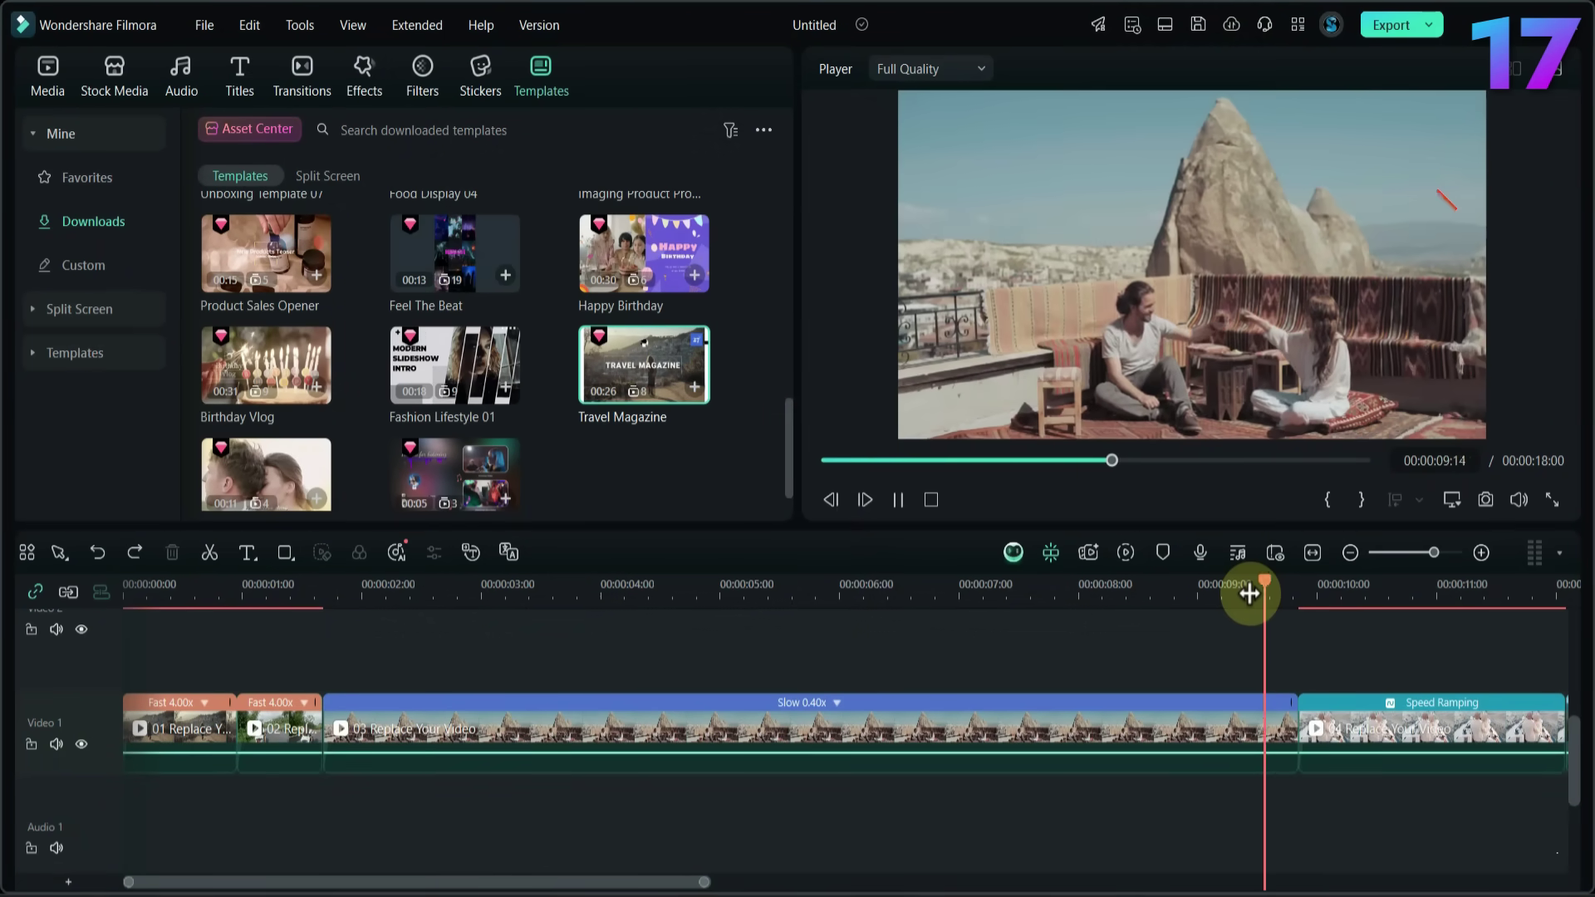
- Set all four Video 1 clips to Normal speed and play them back
key("space")
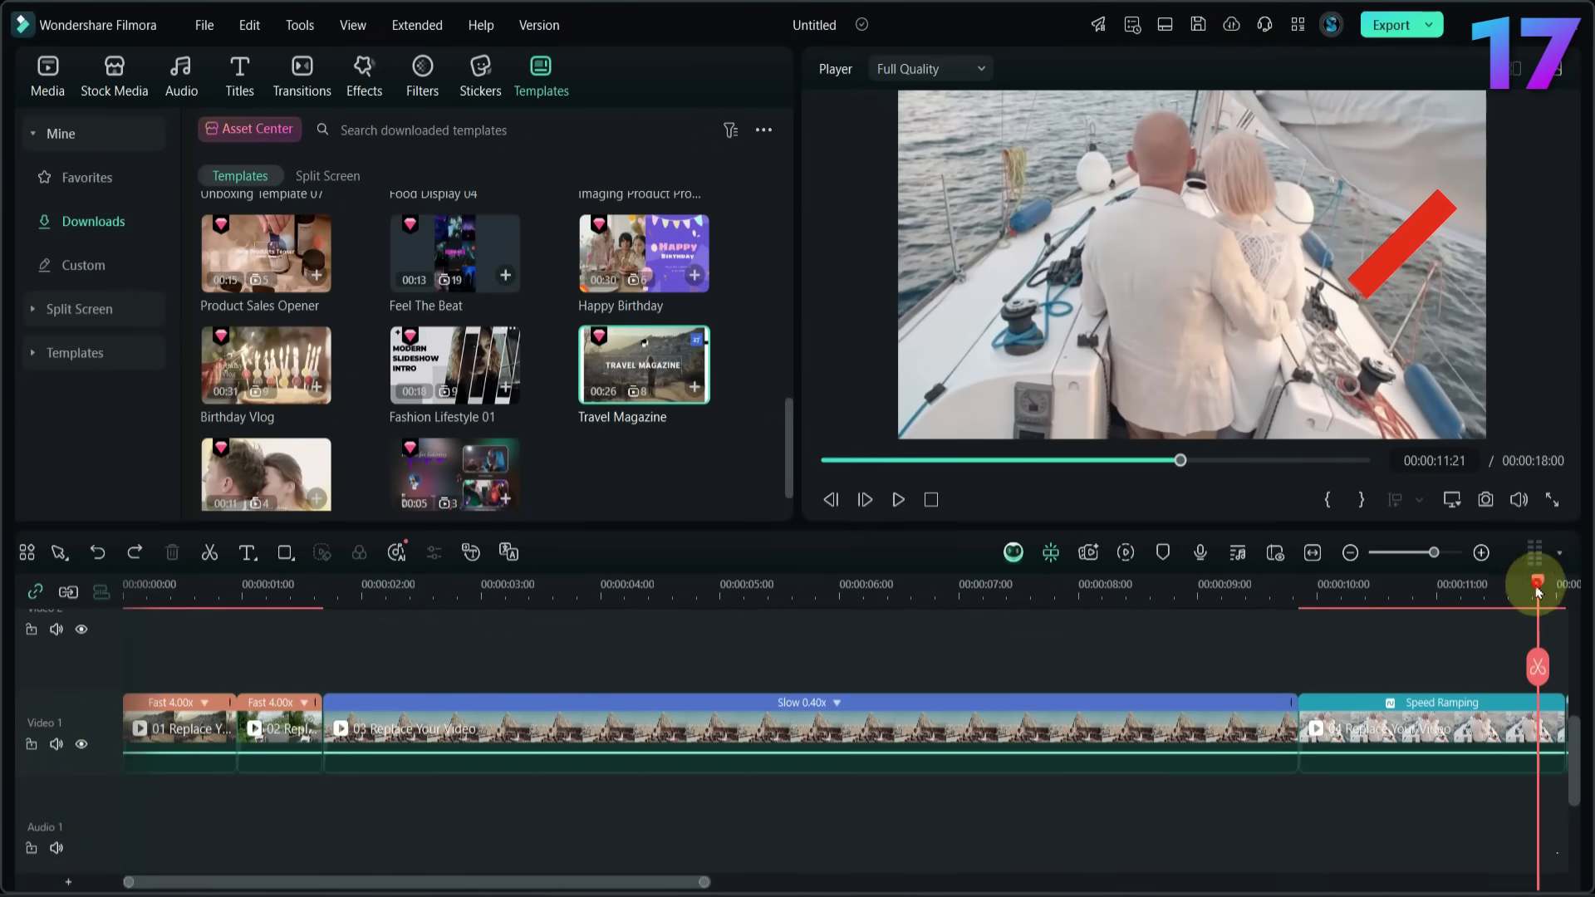
key("Home")
left_click_drag(1450, 674, 153, 728)
left_click(398, 555)
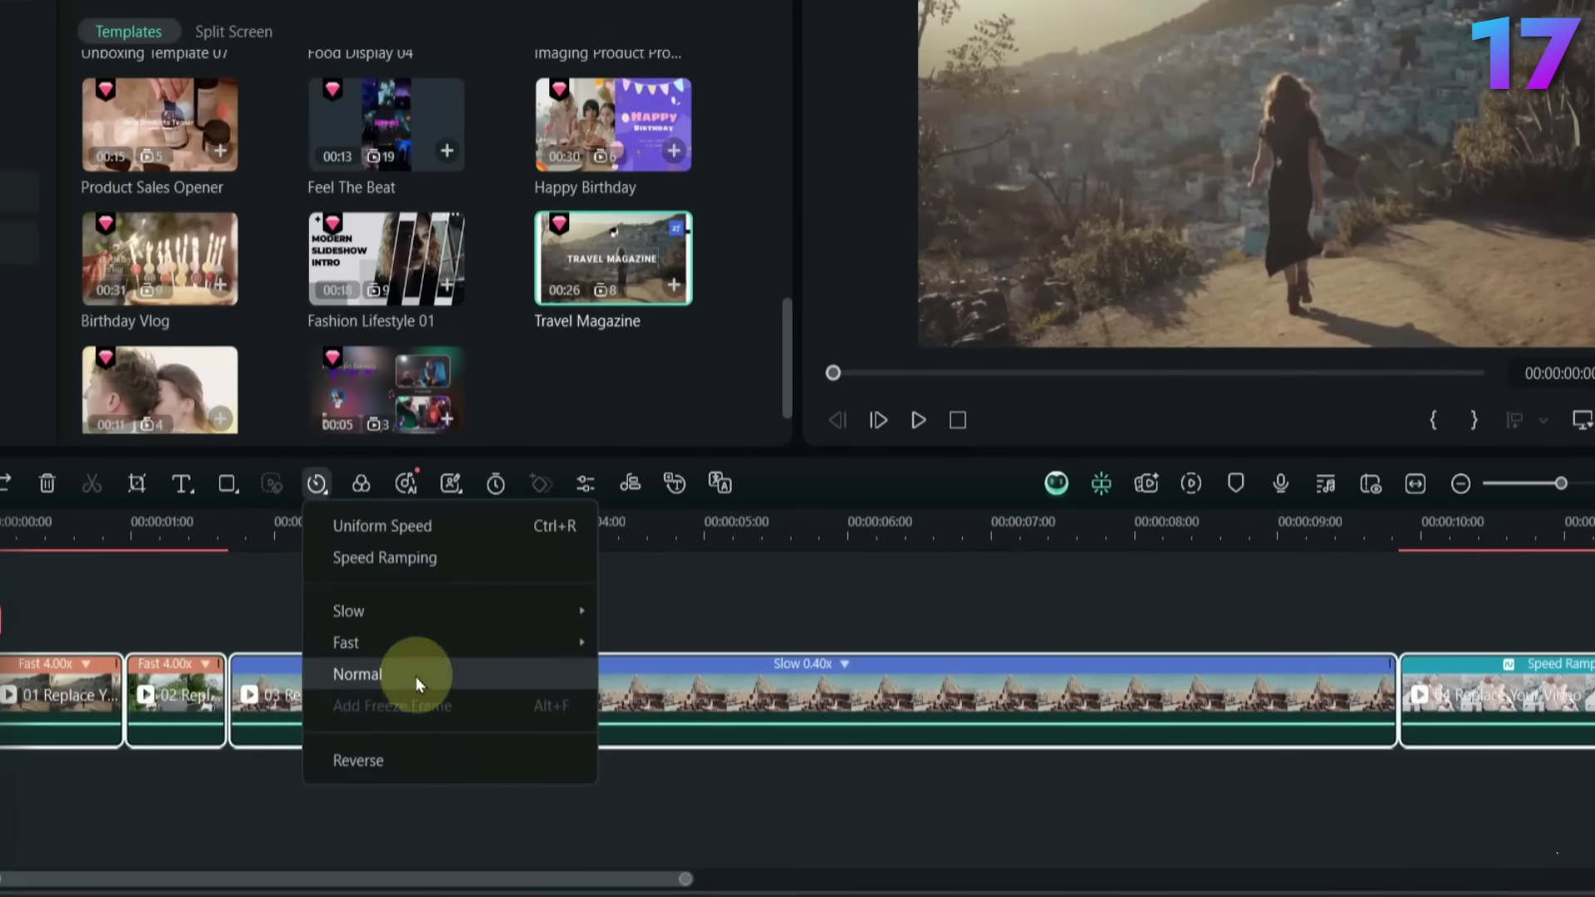
left_click(466, 674)
left_click(316, 621)
key("space")
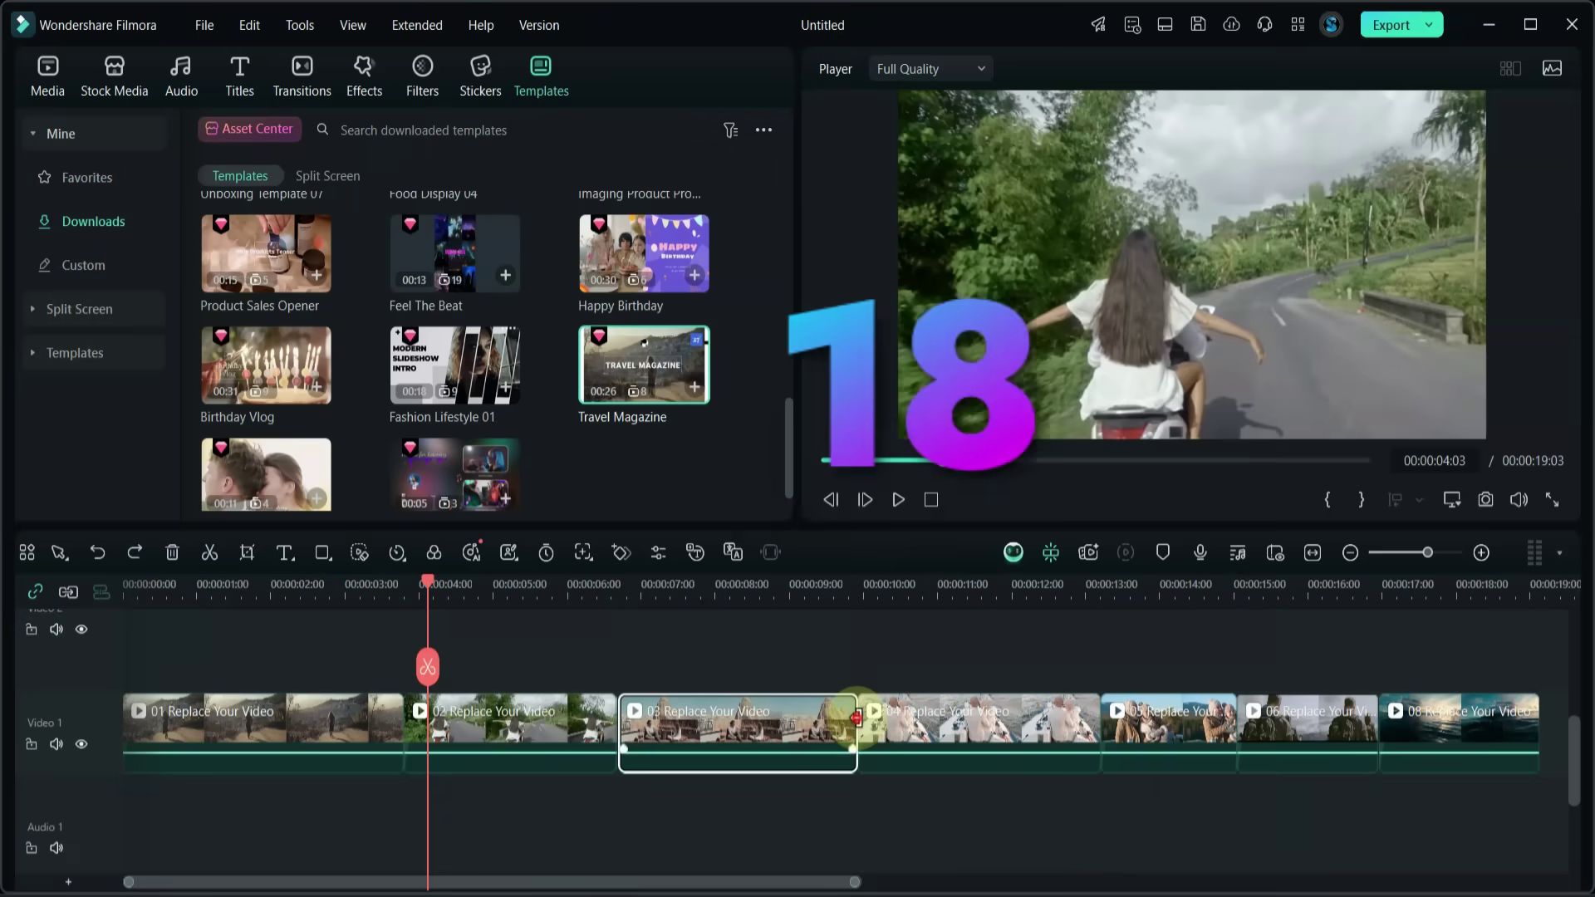
- Shorten clips 03 and 04 with rippled trims, then undo them
left_click_drag(854, 725, 785, 721)
left_click_drag(1023, 725, 917, 726)
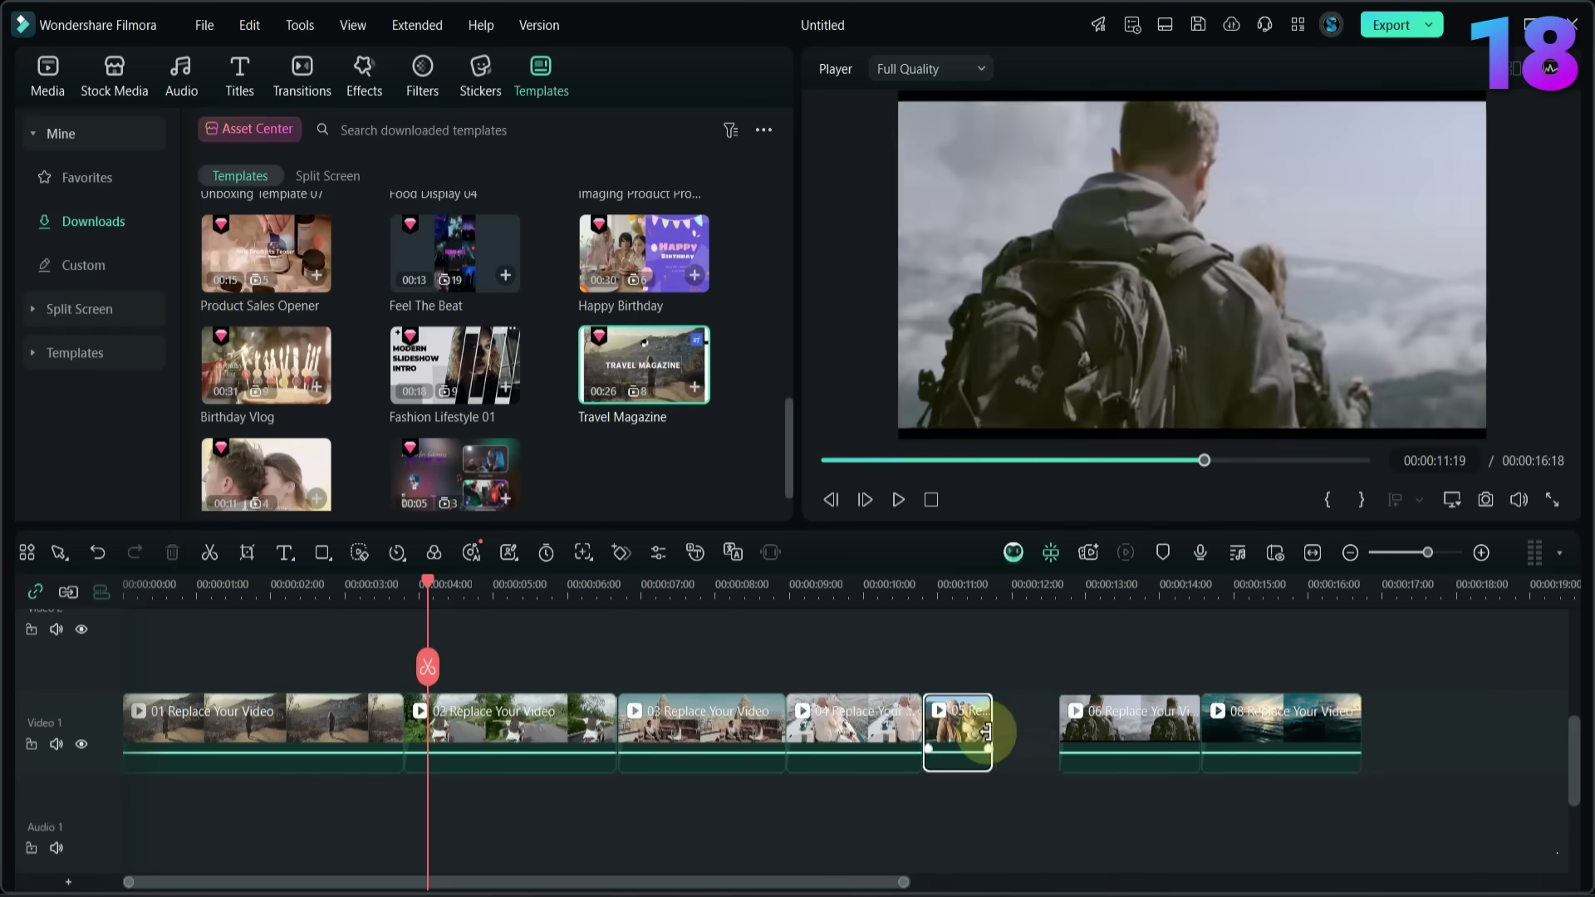
key("ctrl+z")
key("ctrl+z")
key("ctrl+z")
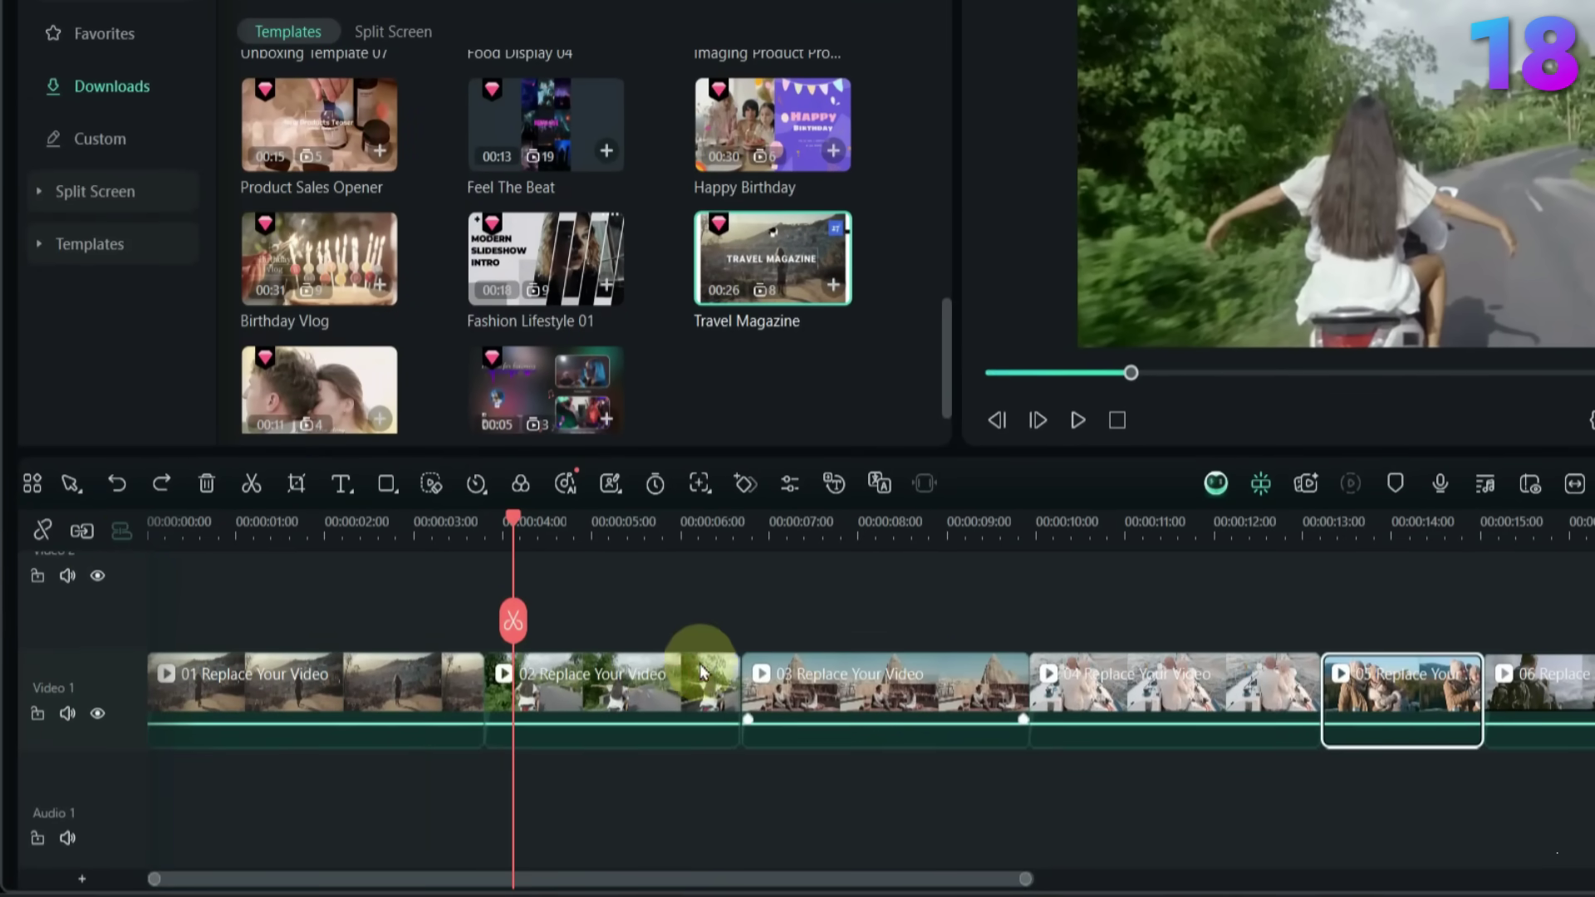
- Trim the ends of clips 02 and 03 so gaps remain after each
left_click_drag(729, 674, 639, 677)
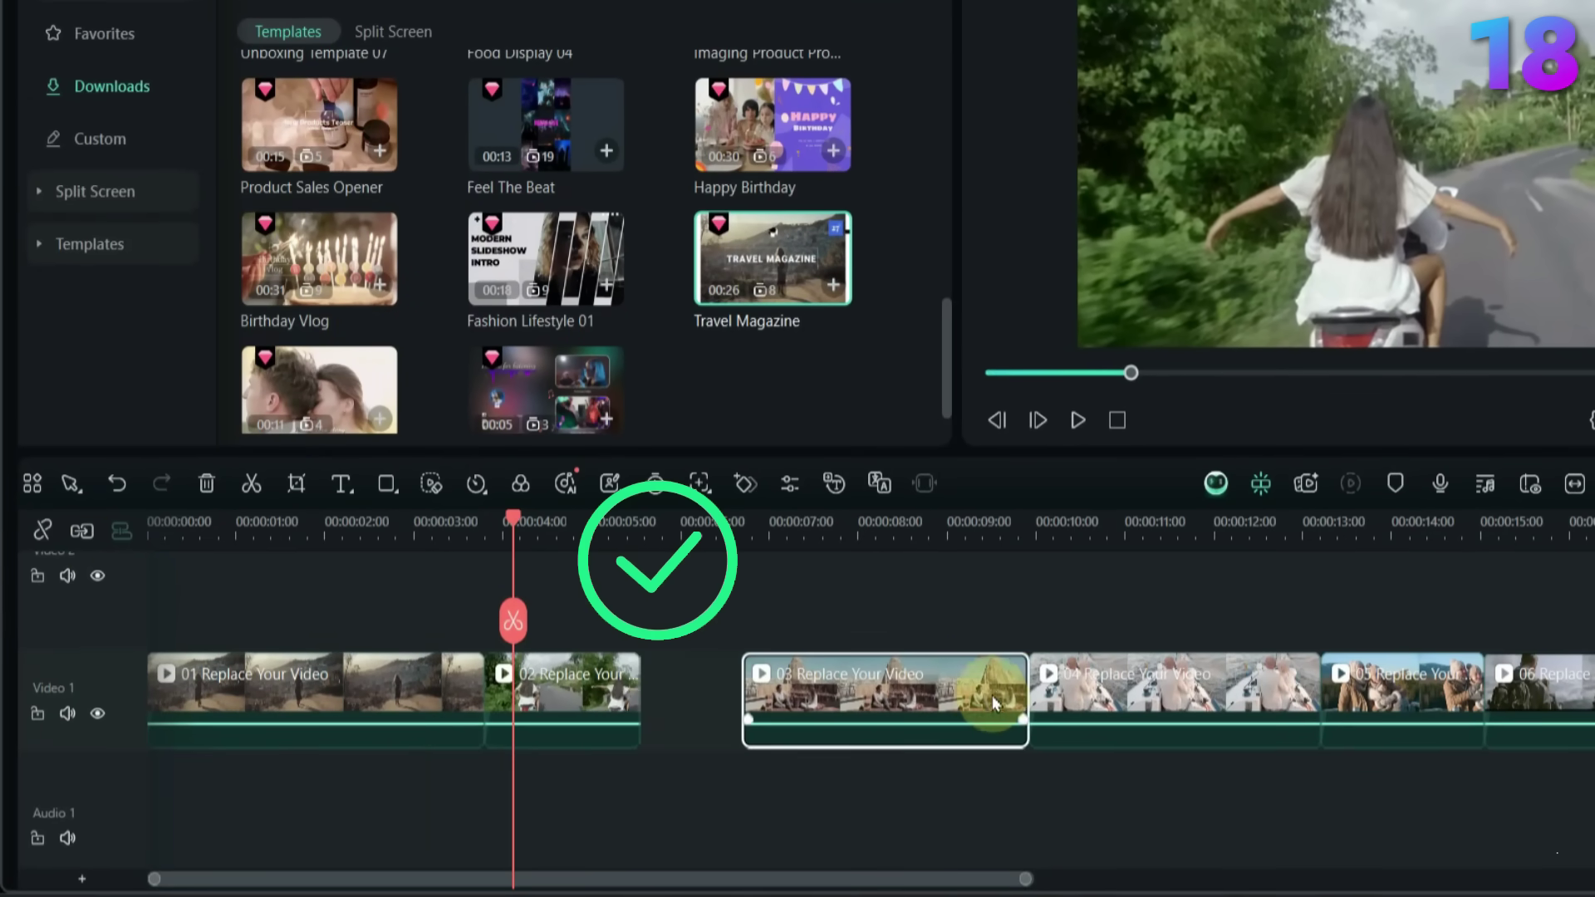
left_click_drag(1010, 700, 935, 712)
left_click(1221, 700)
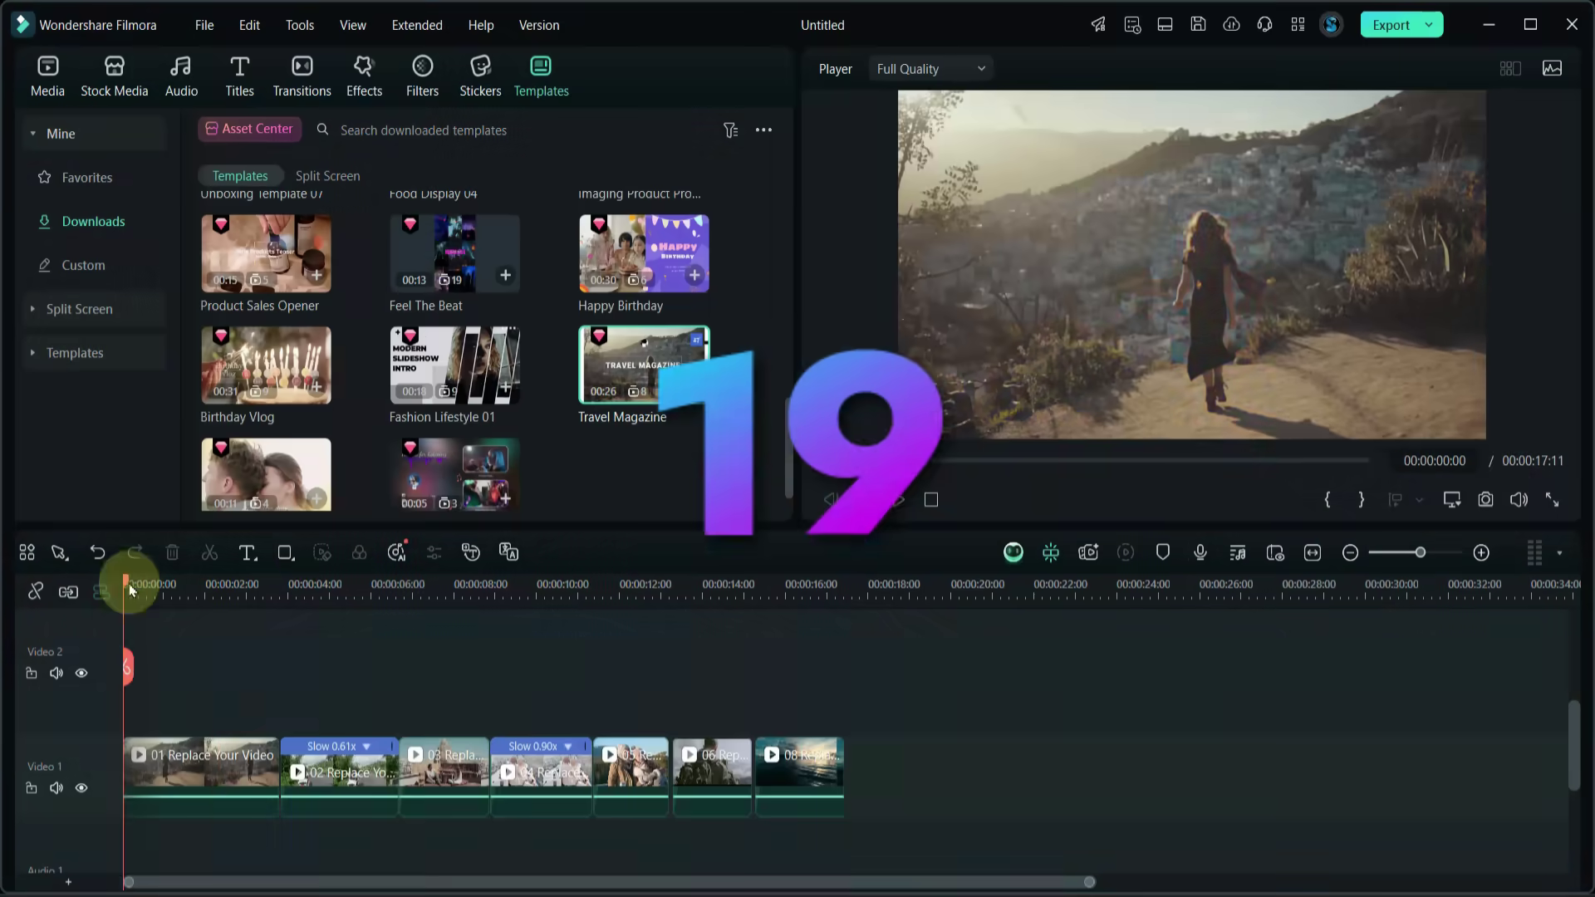
left_click_drag(125, 580, 666, 612)
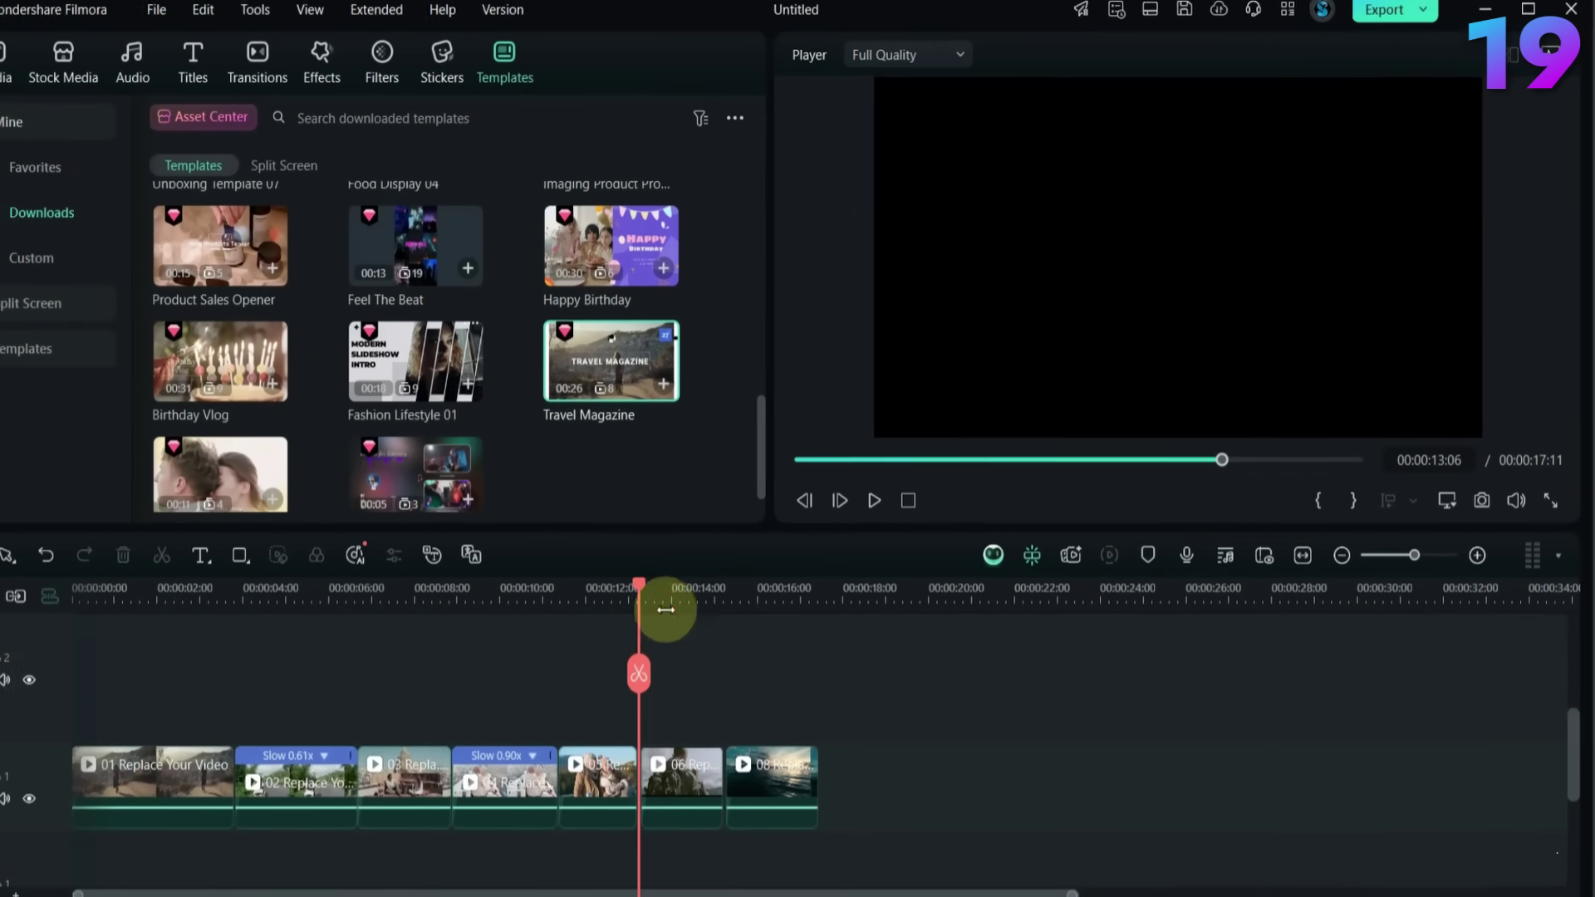
- Zoom into the timeline near 13 seconds and delete the two-frame gap before clip 06
scroll(911, 591, "up", 2)
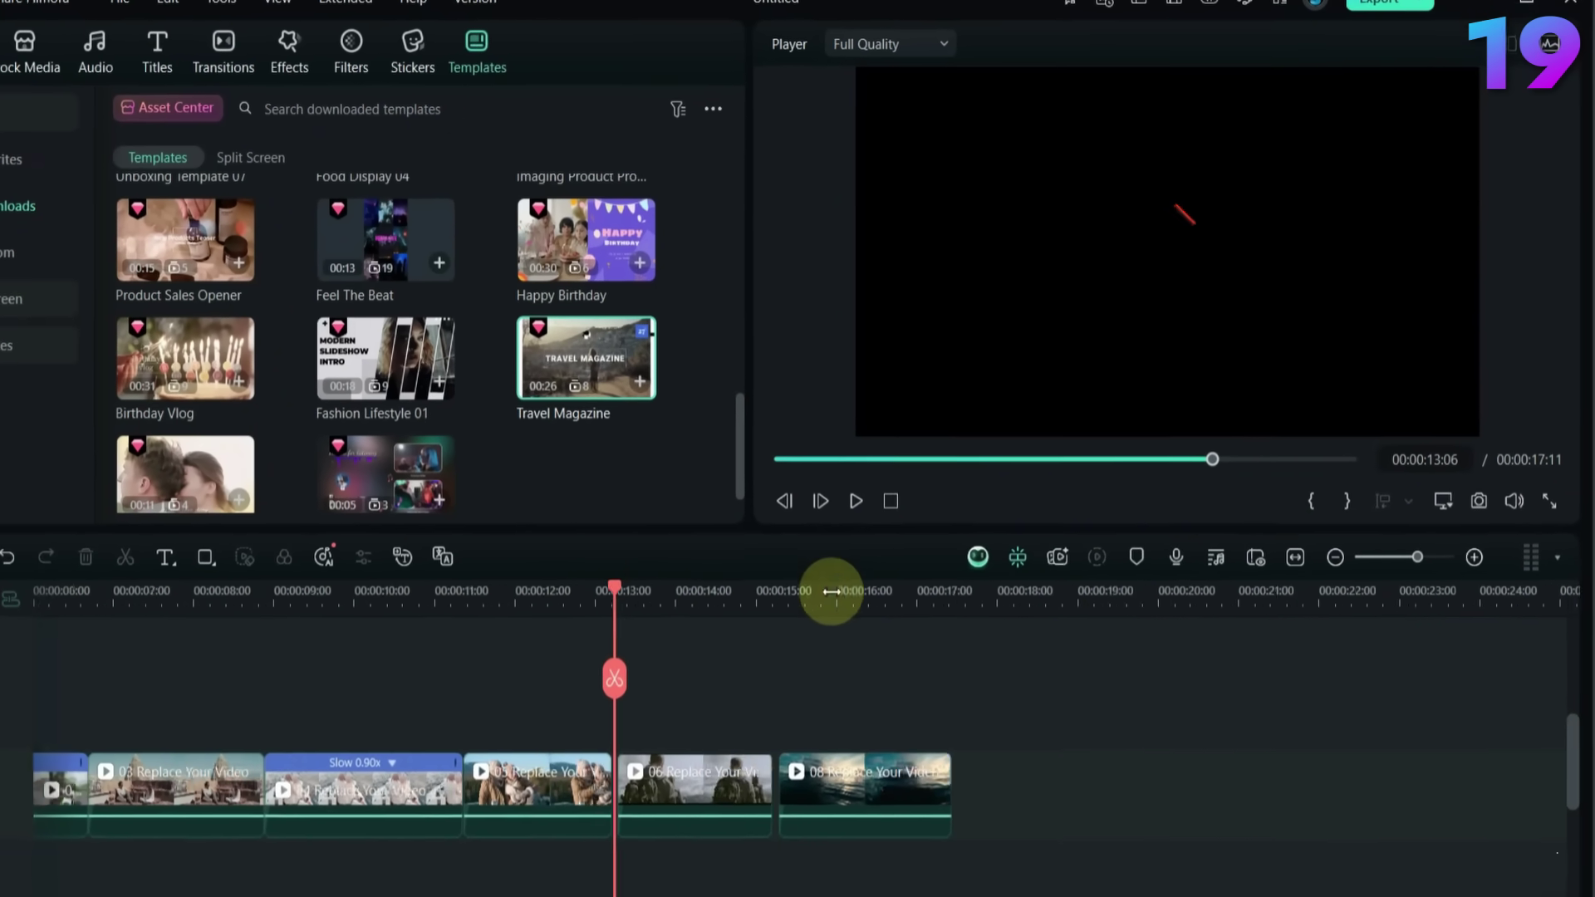
left_click(1477, 555)
left_click(1477, 555)
left_click(1477, 555)
left_click_drag(1241, 691, 487, 817)
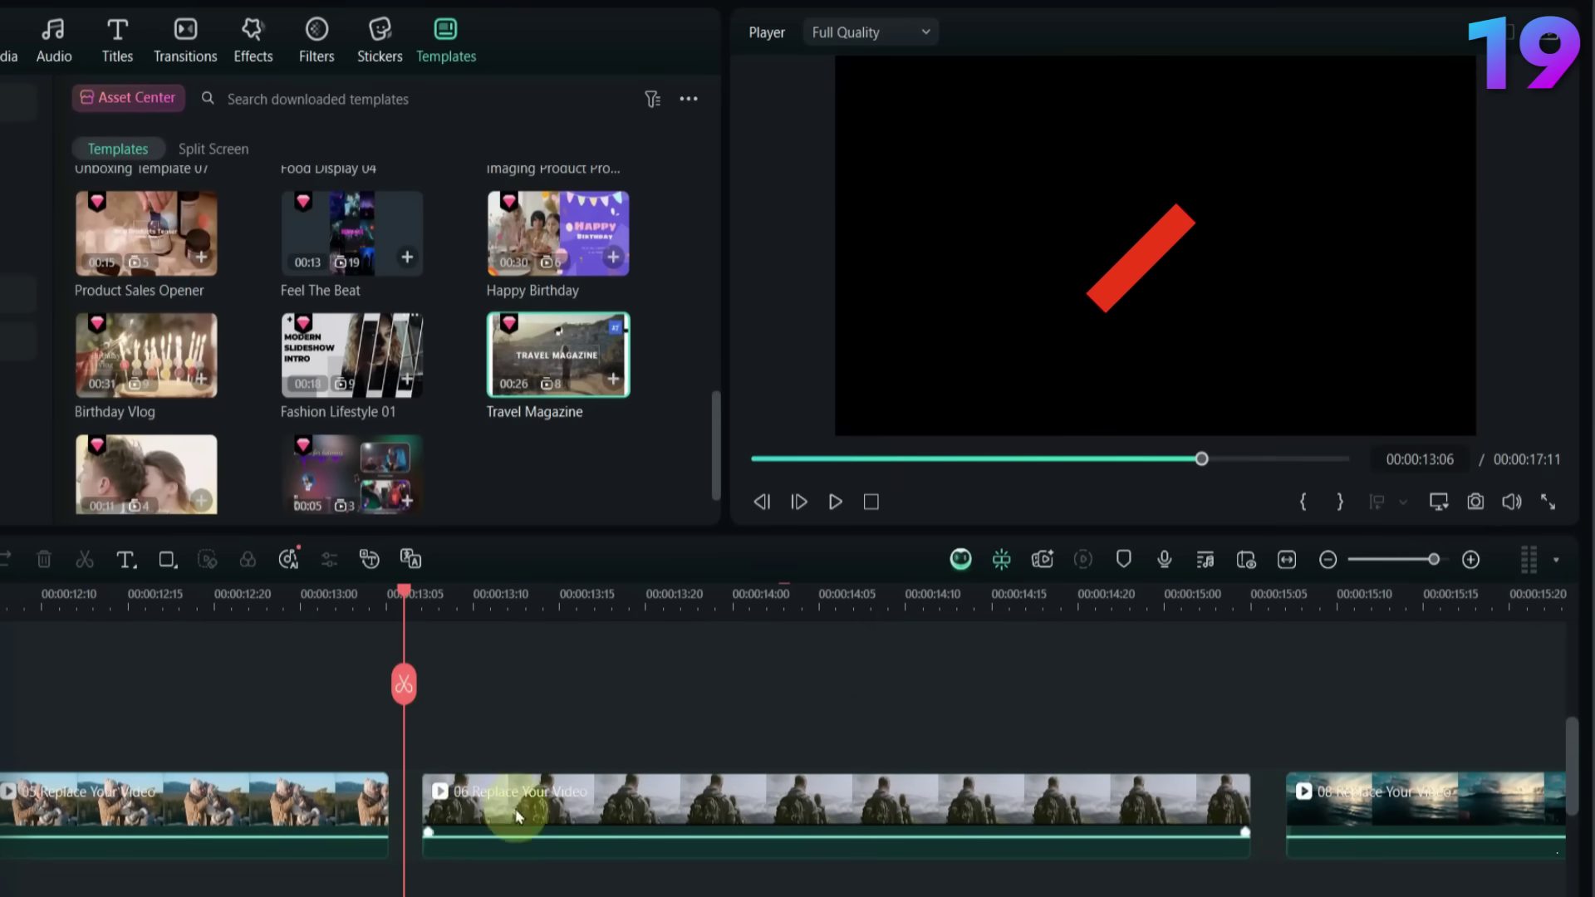
key("Delete")
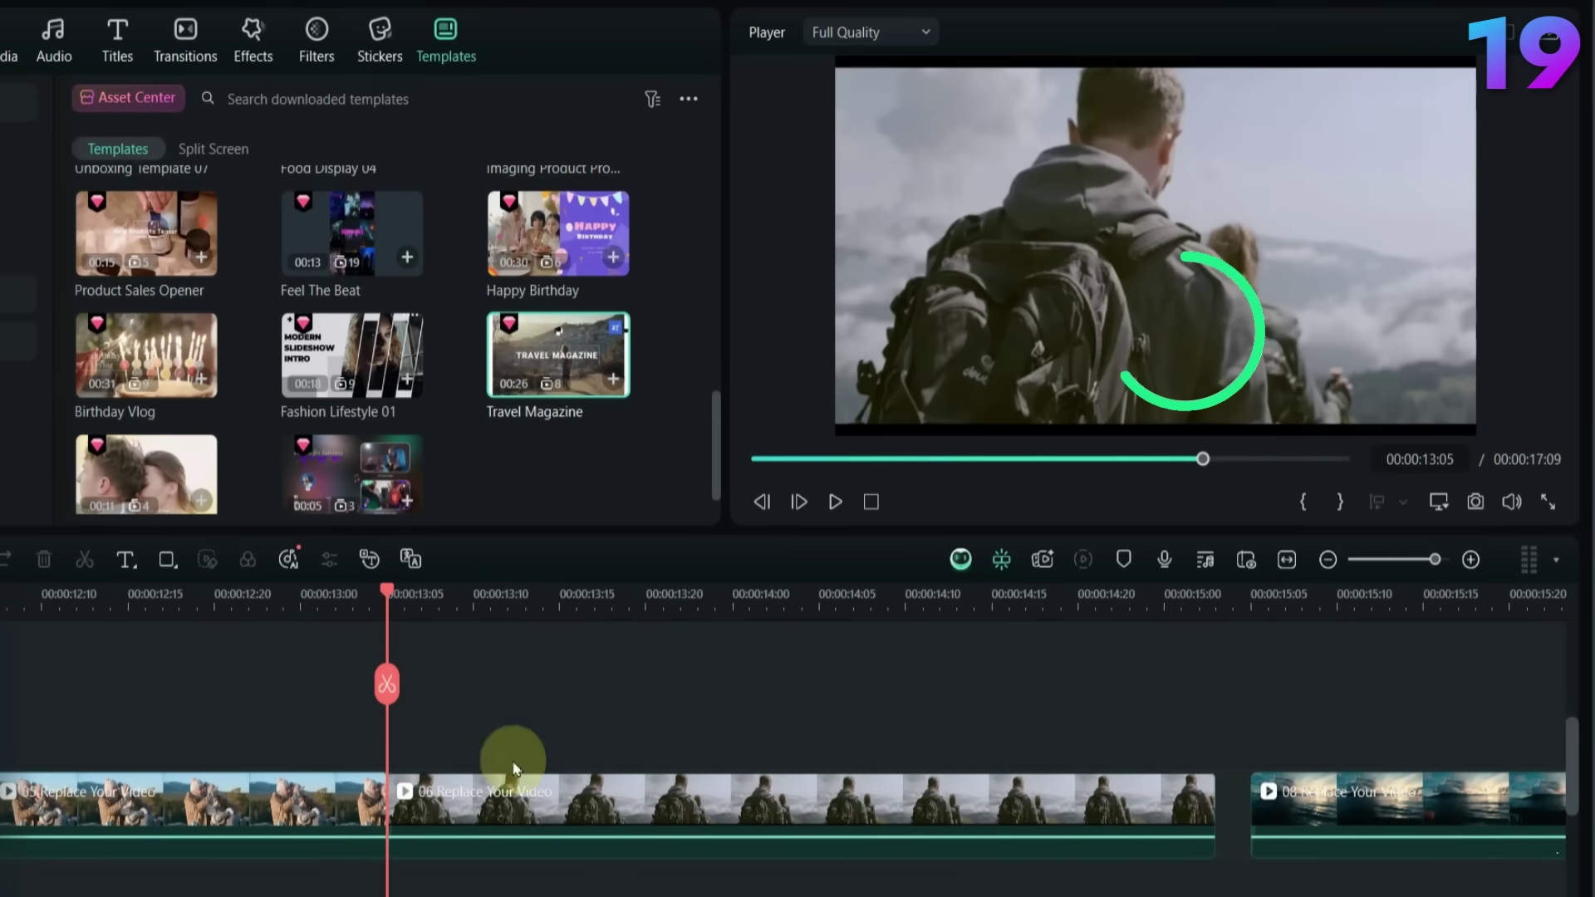
- Remove the gap before clip 08 and play back the joined clips from 15 seconds
scroll(914, 723, "right", 6)
left_click(650, 596)
key("space")
left_click(700, 785)
scroll(1218, 591, "down", 5)
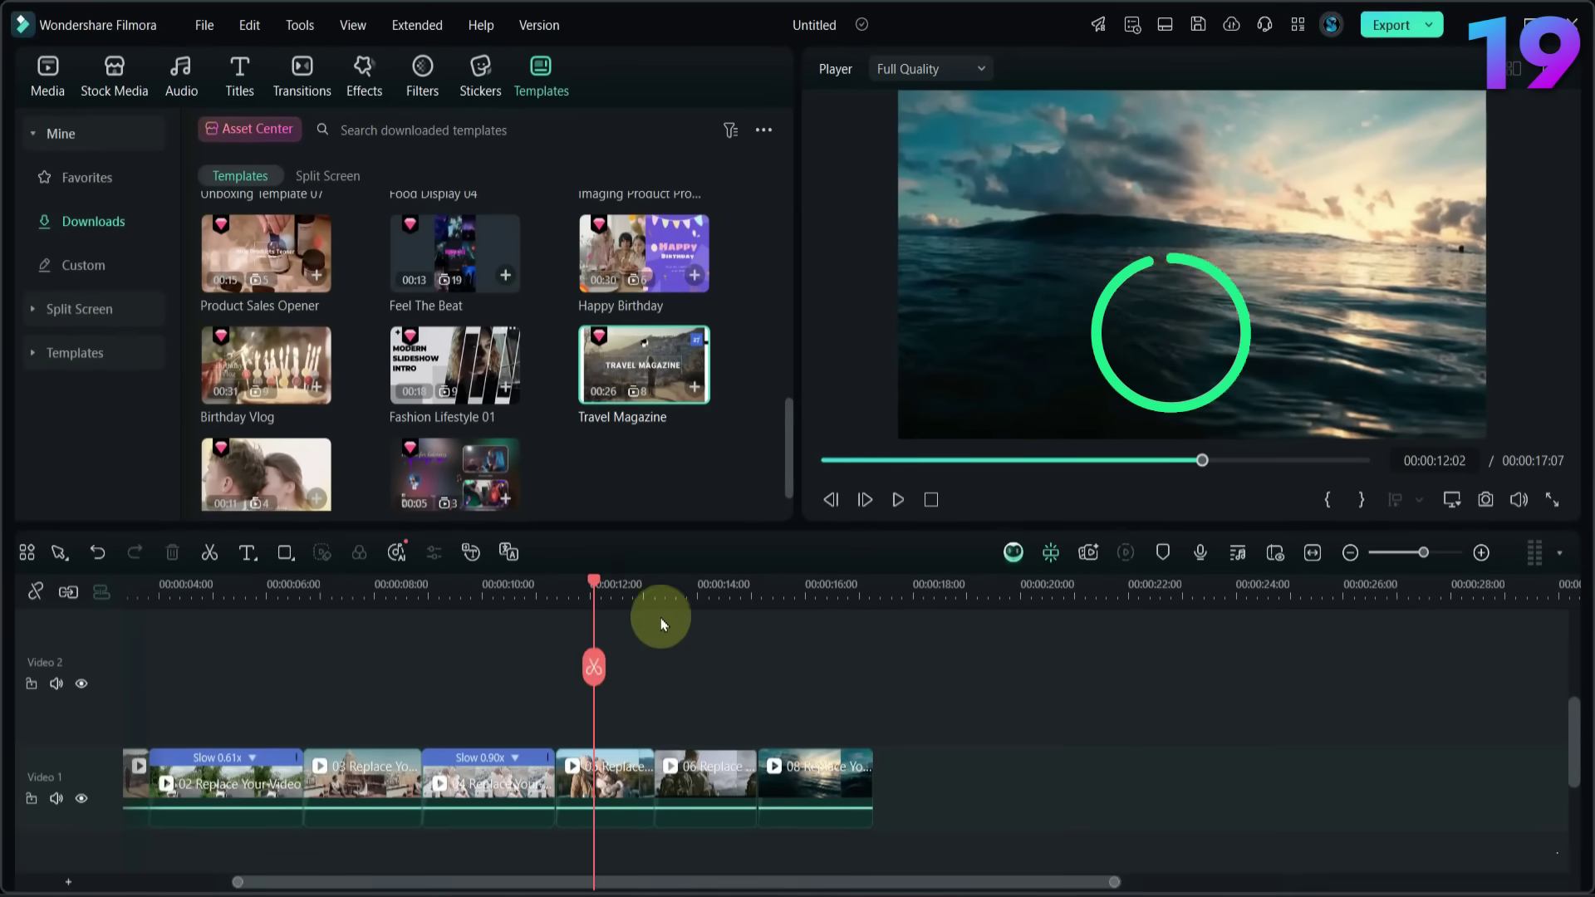
key("space")
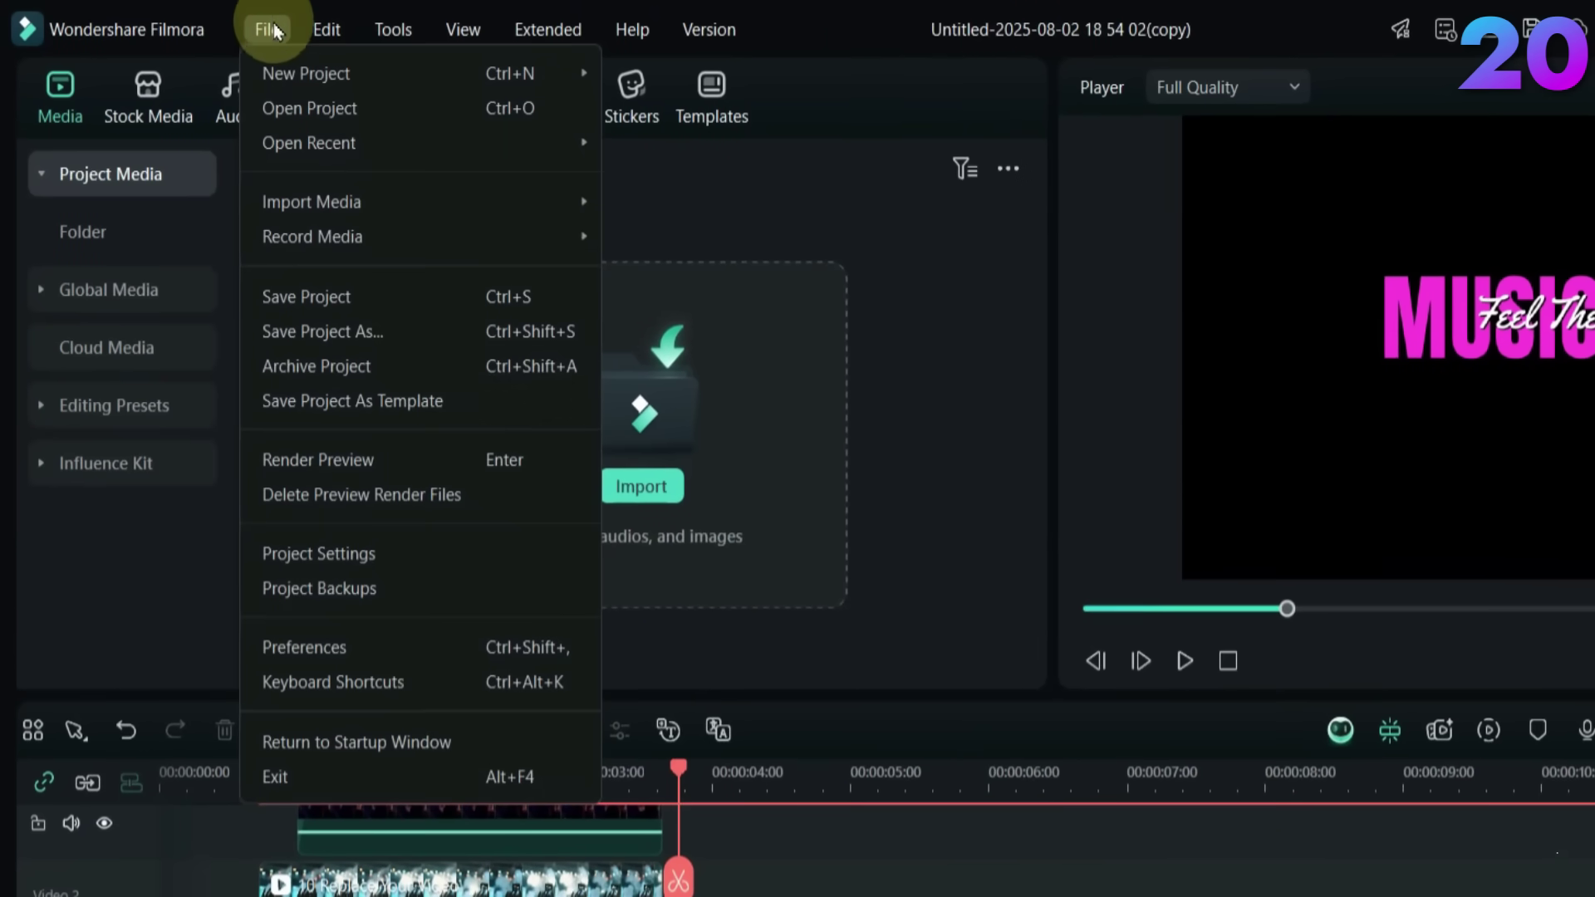
- In Preferences' Folders settings, keep project backup on with a 5-minute interval
left_click(357, 647)
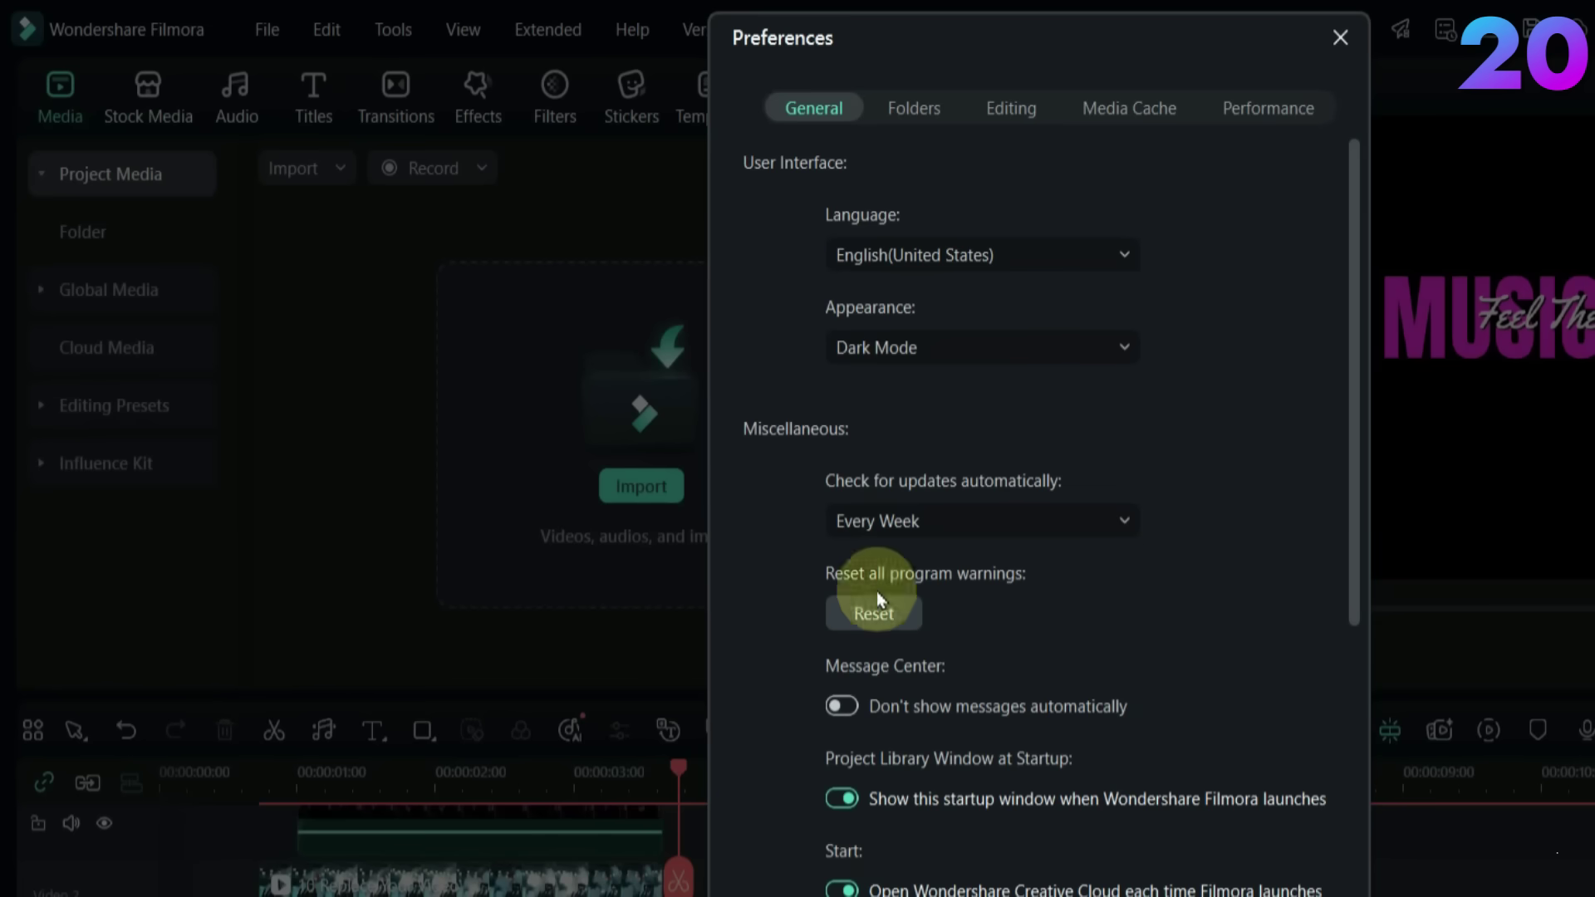
left_click(912, 112)
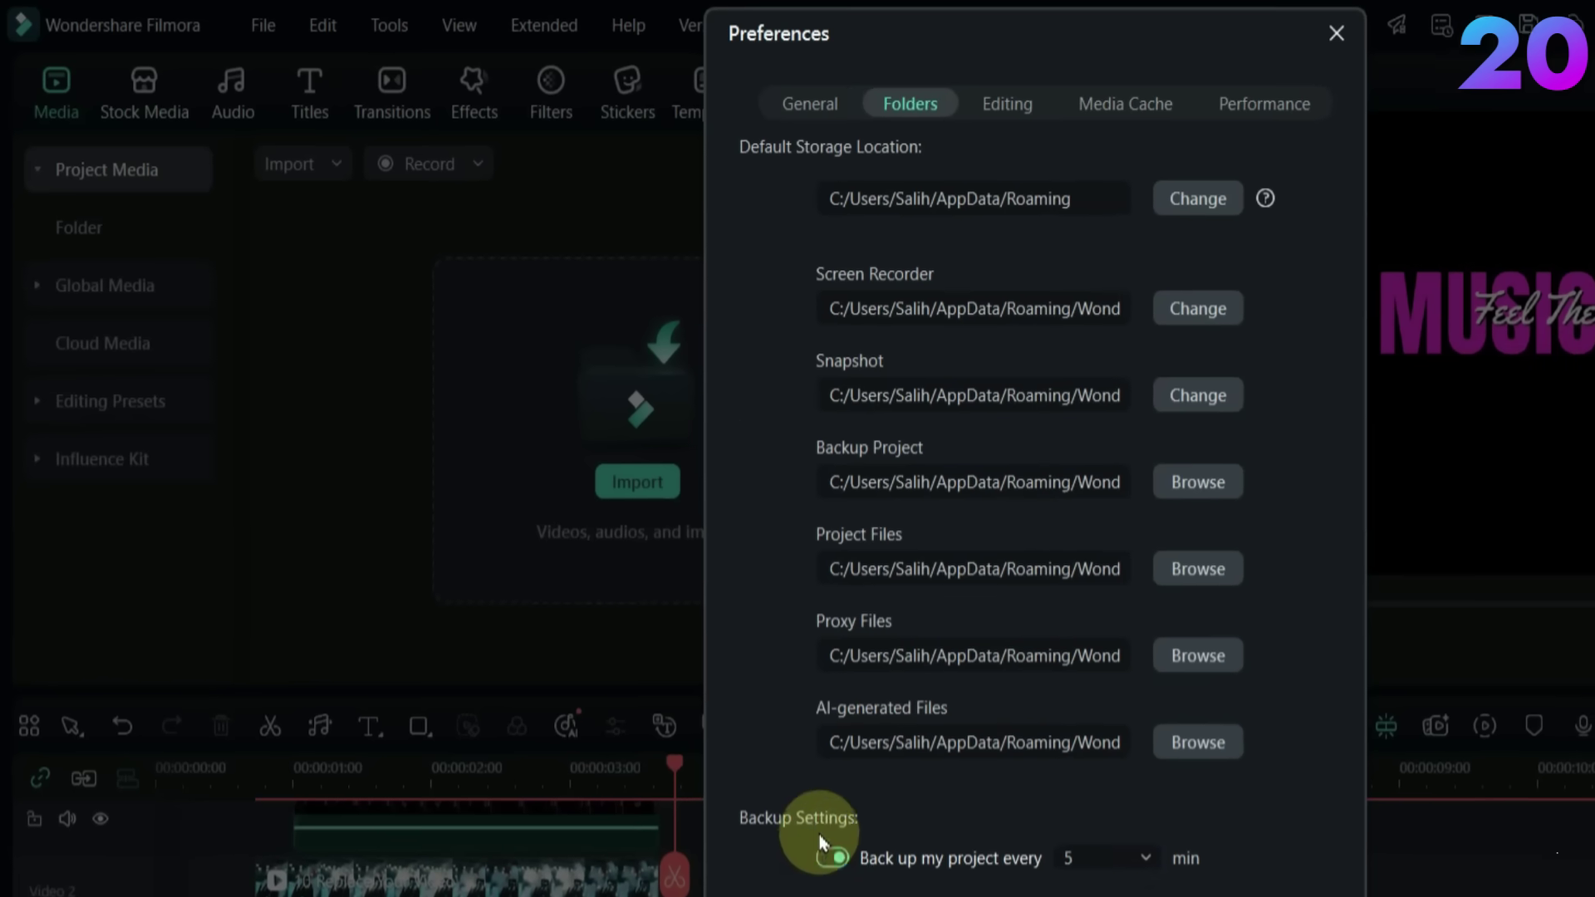
left_click(921, 691)
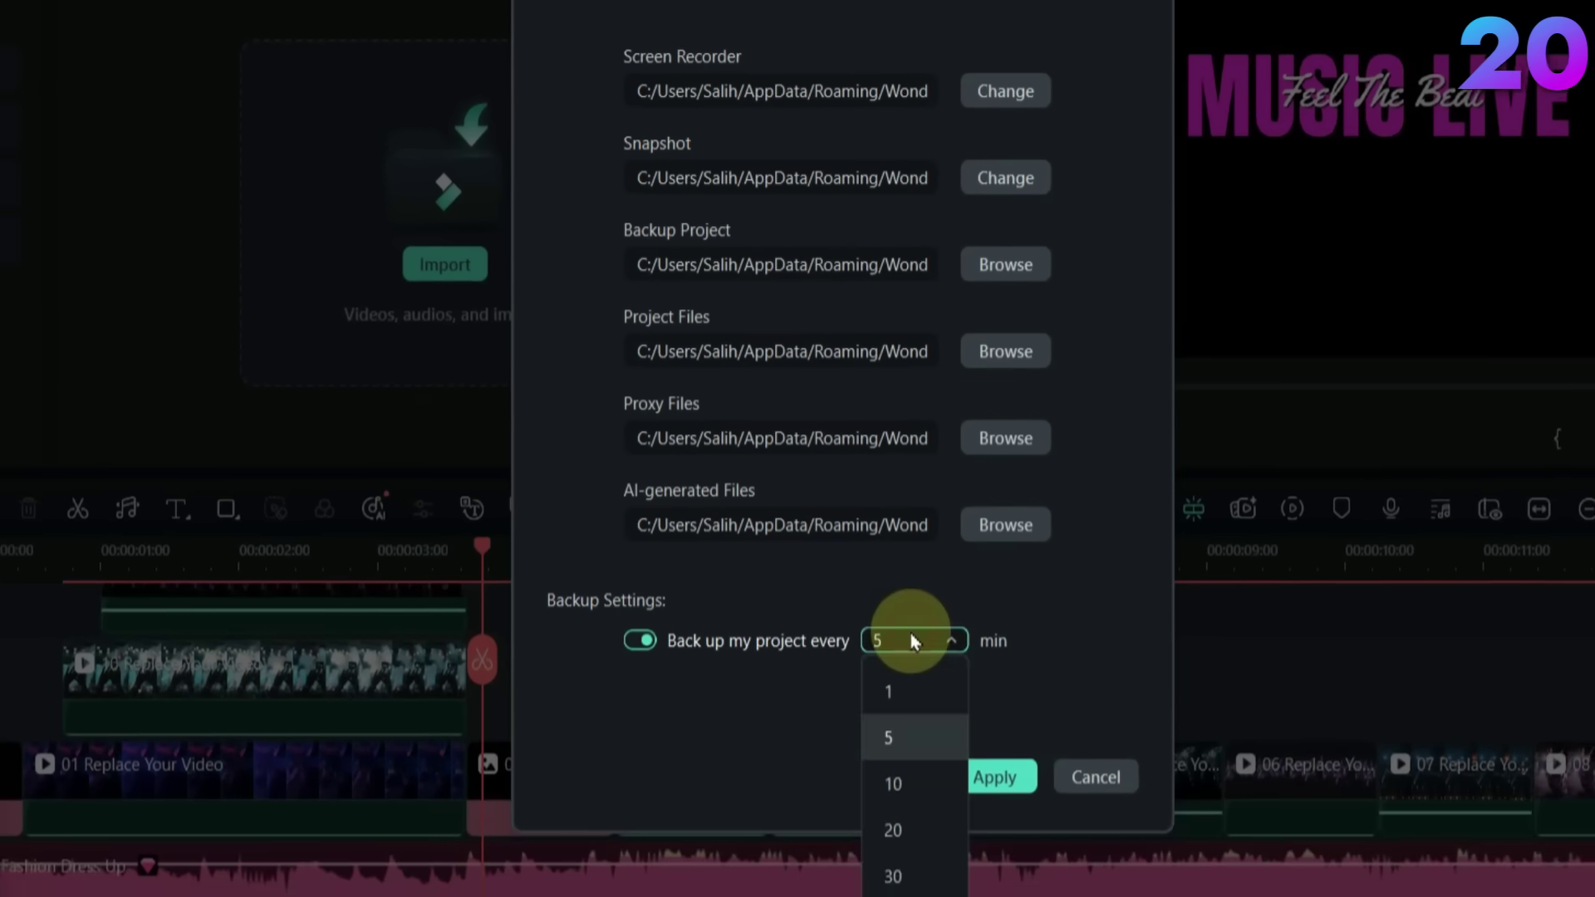